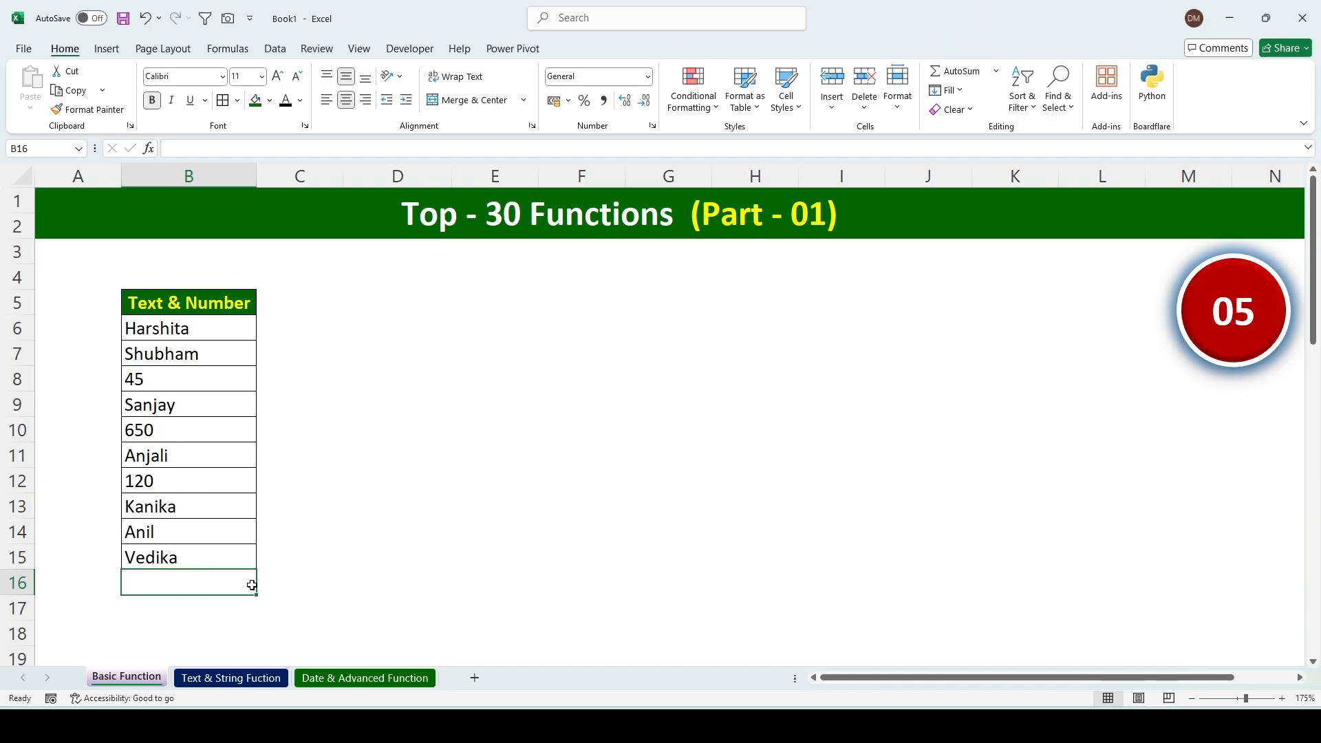
- Count the non-empty cells of the Text & Number column with =COUNTA(B6:B15) in cell B16
type("=C")
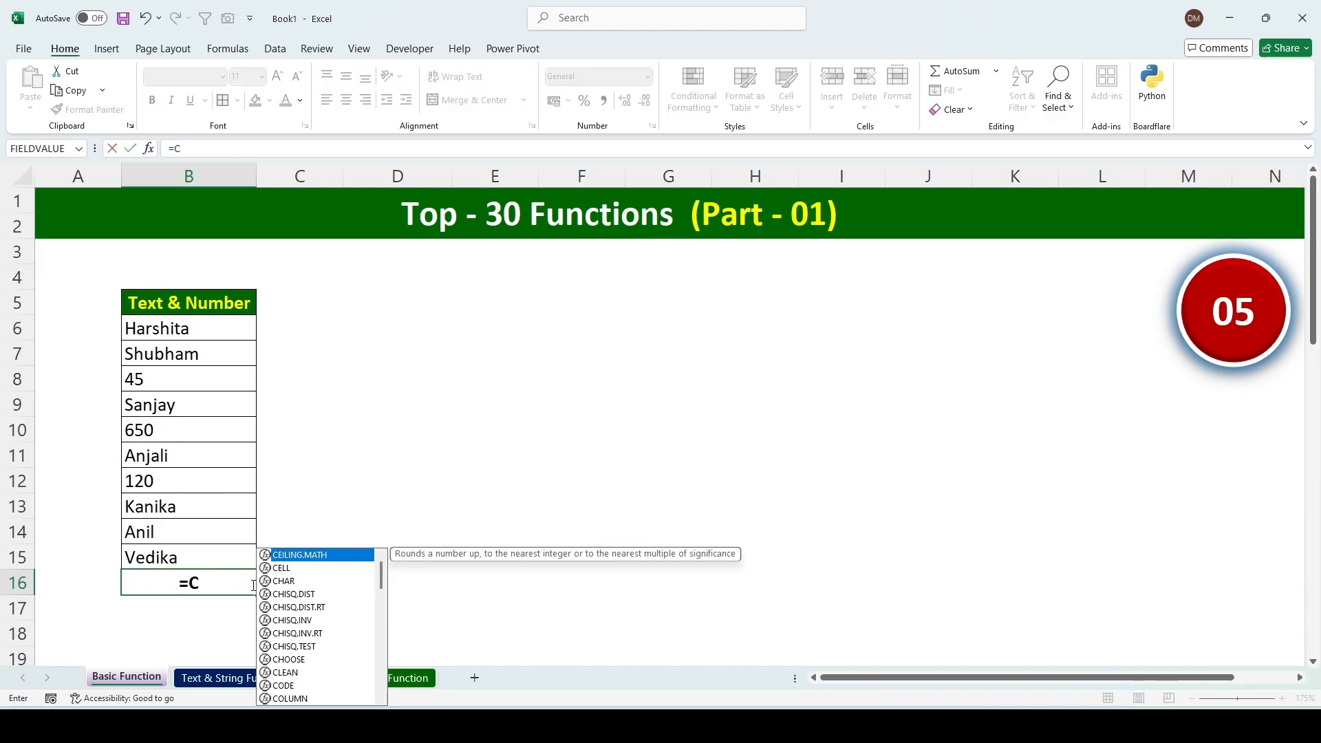
type("ounta(")
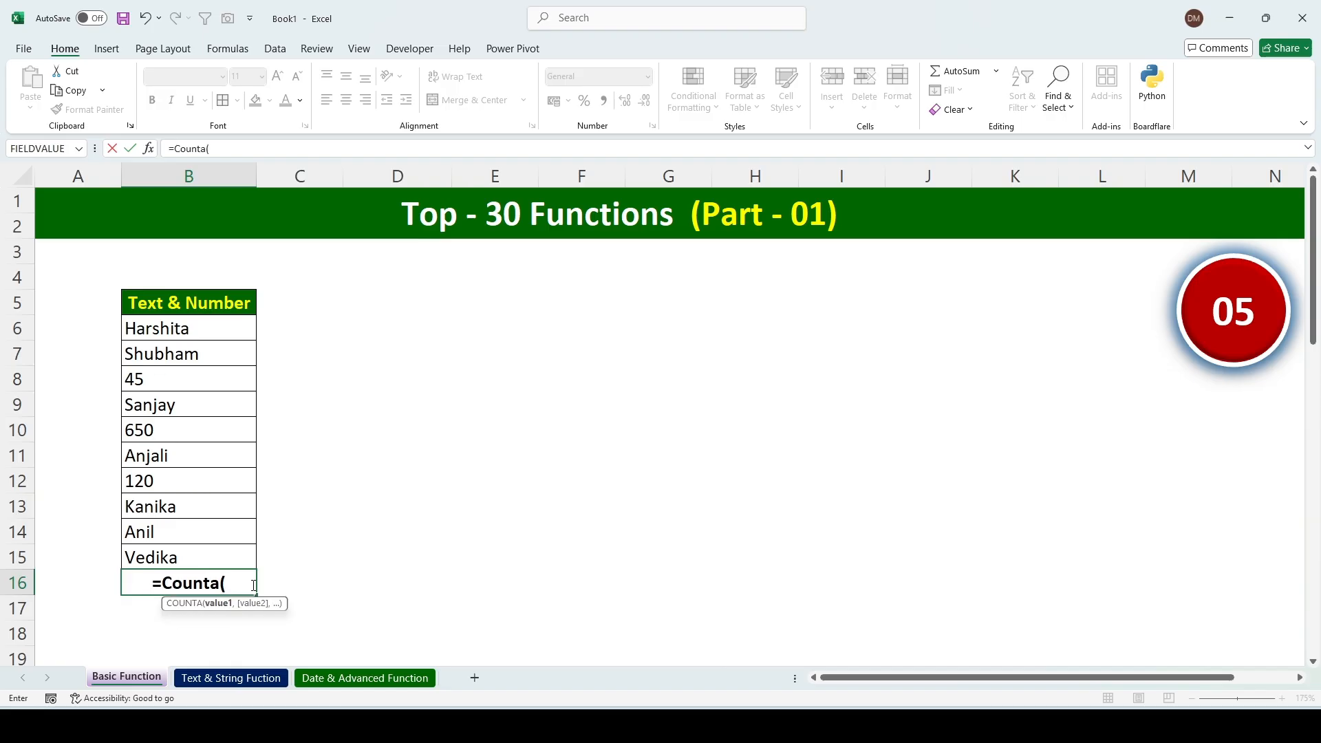
left_click_drag(206, 330, 210, 556)
key("Return")
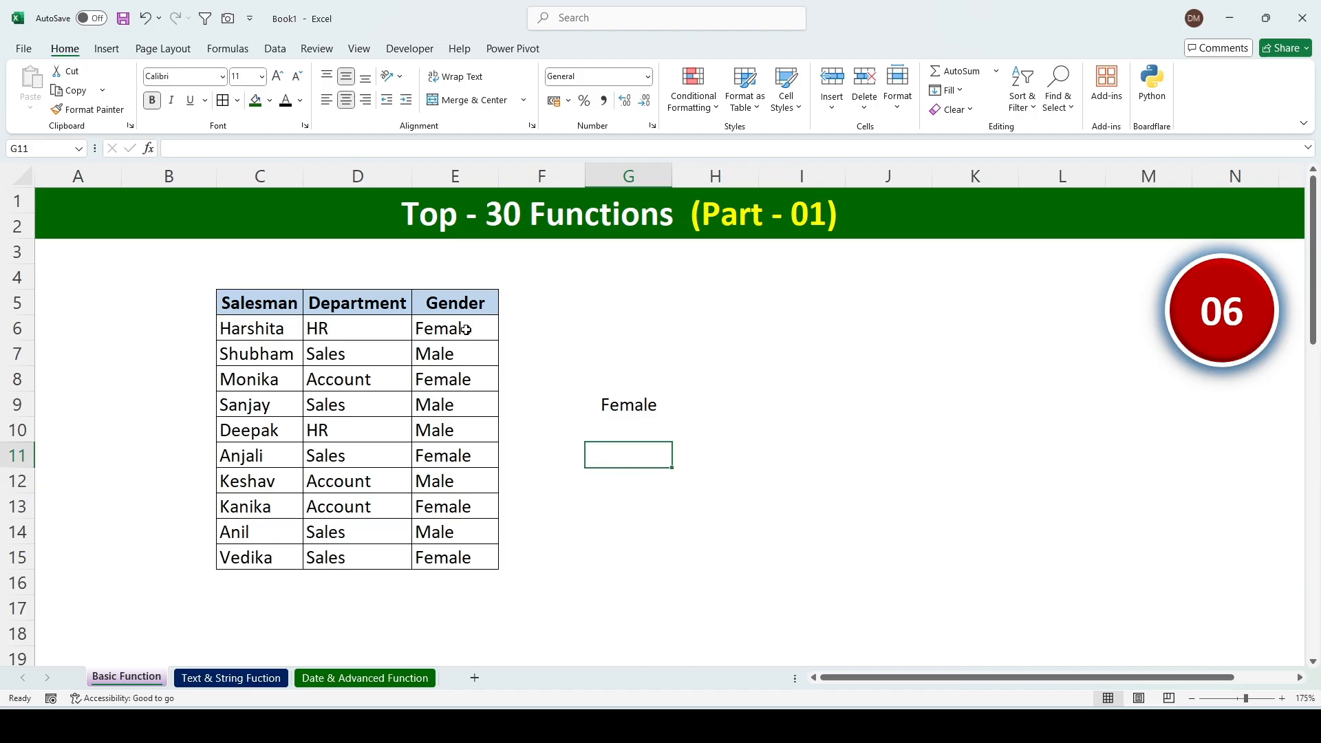
- Enter =COUNTIF(E6:E15,G9) in cell G11 to count the Gender entries matching Female
left_click_drag(466, 329, 507, 577)
left_click(615, 460)
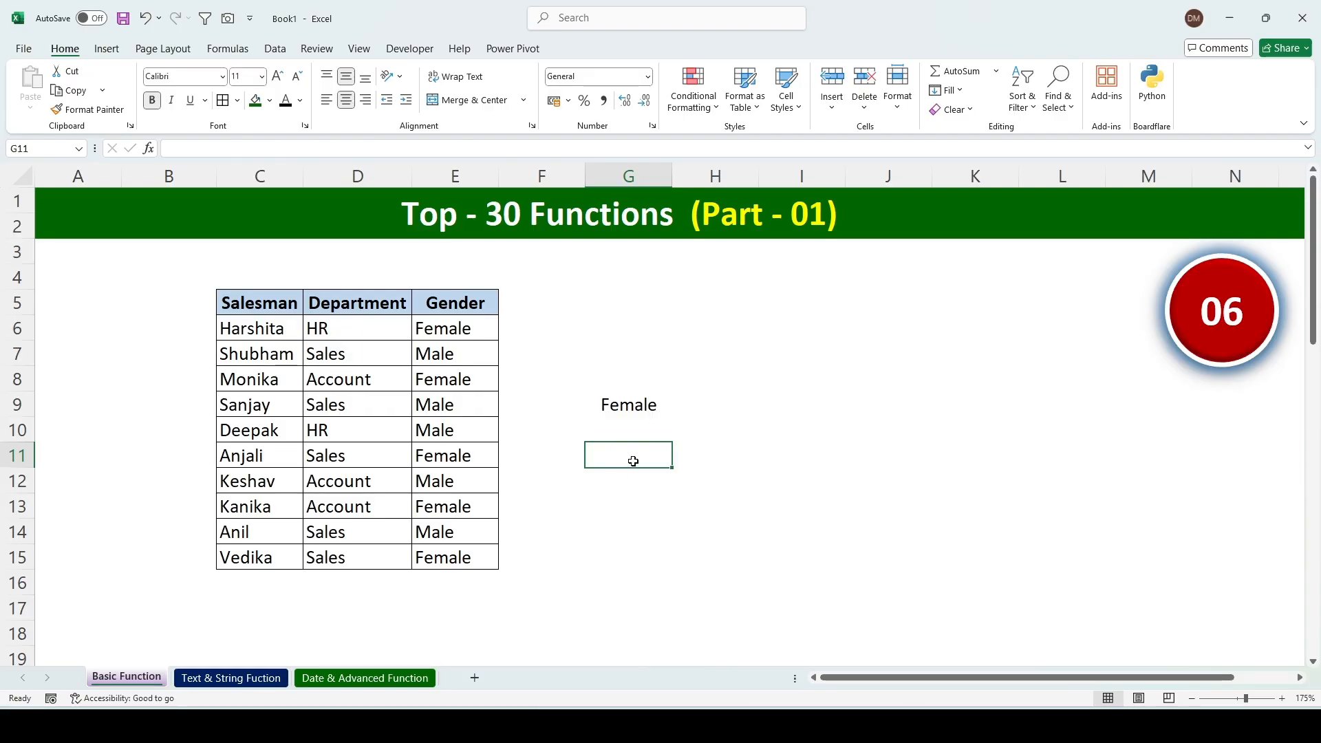
type("=Co")
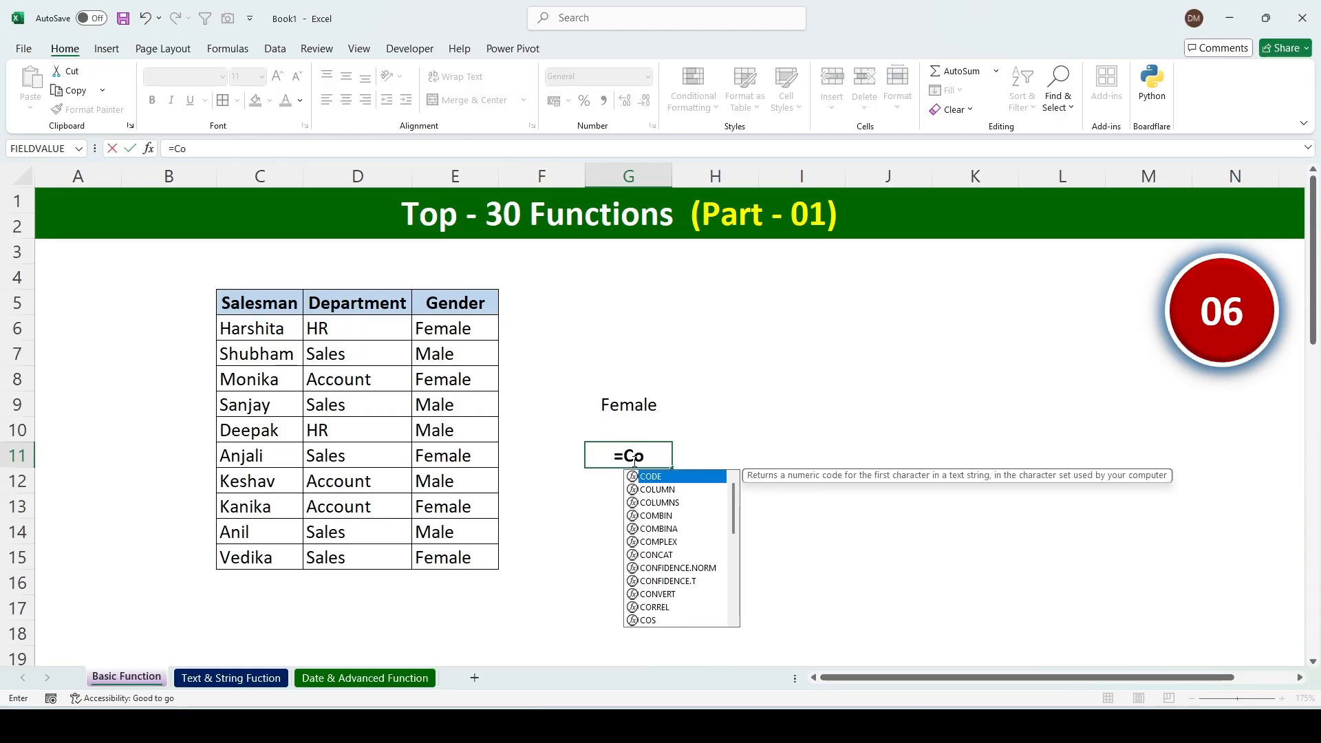
type("untif(")
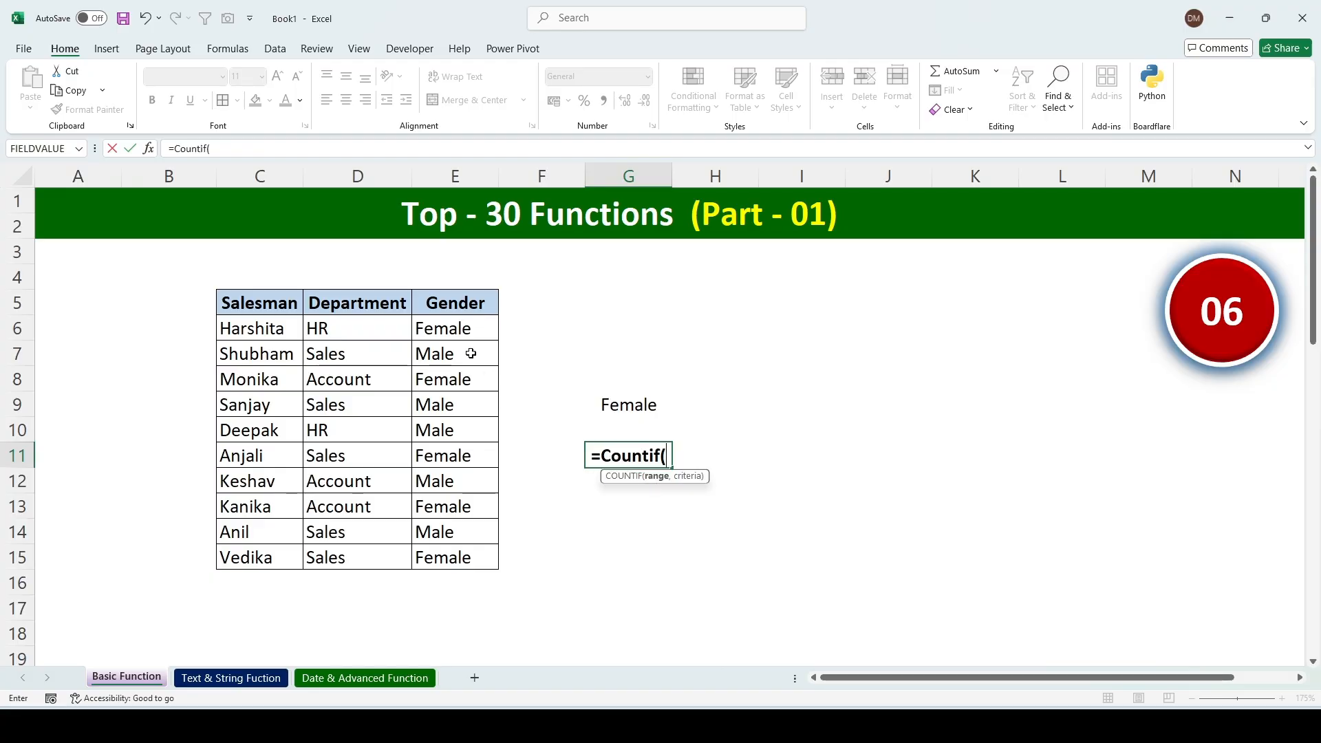
left_click_drag(457, 328, 457, 549)
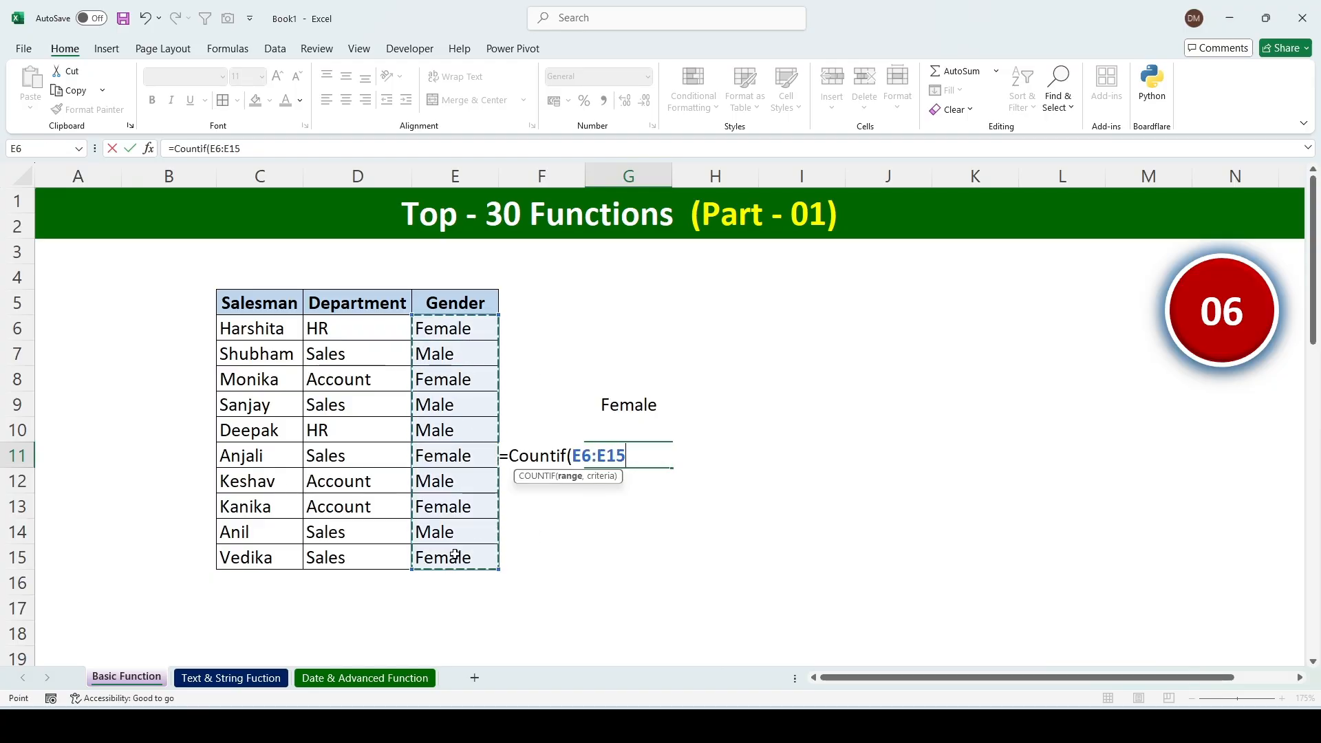
type(",")
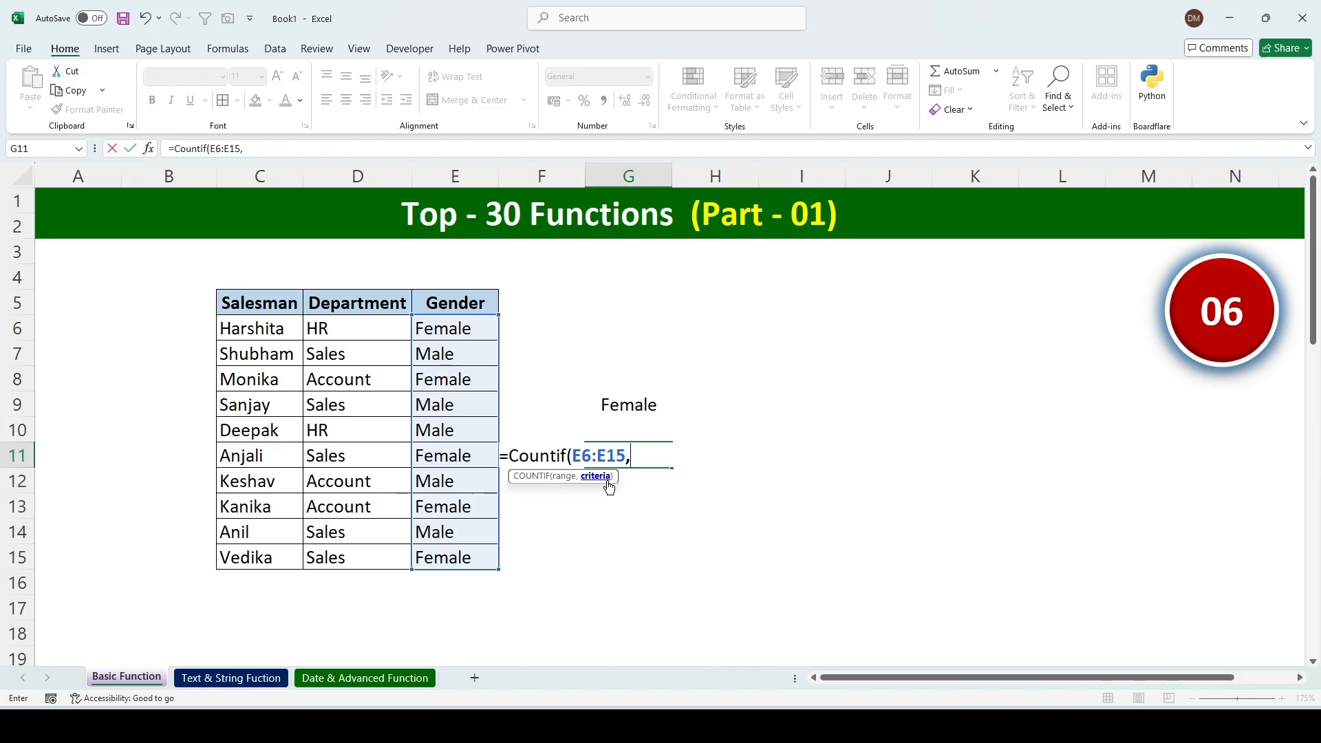
left_click(628, 417)
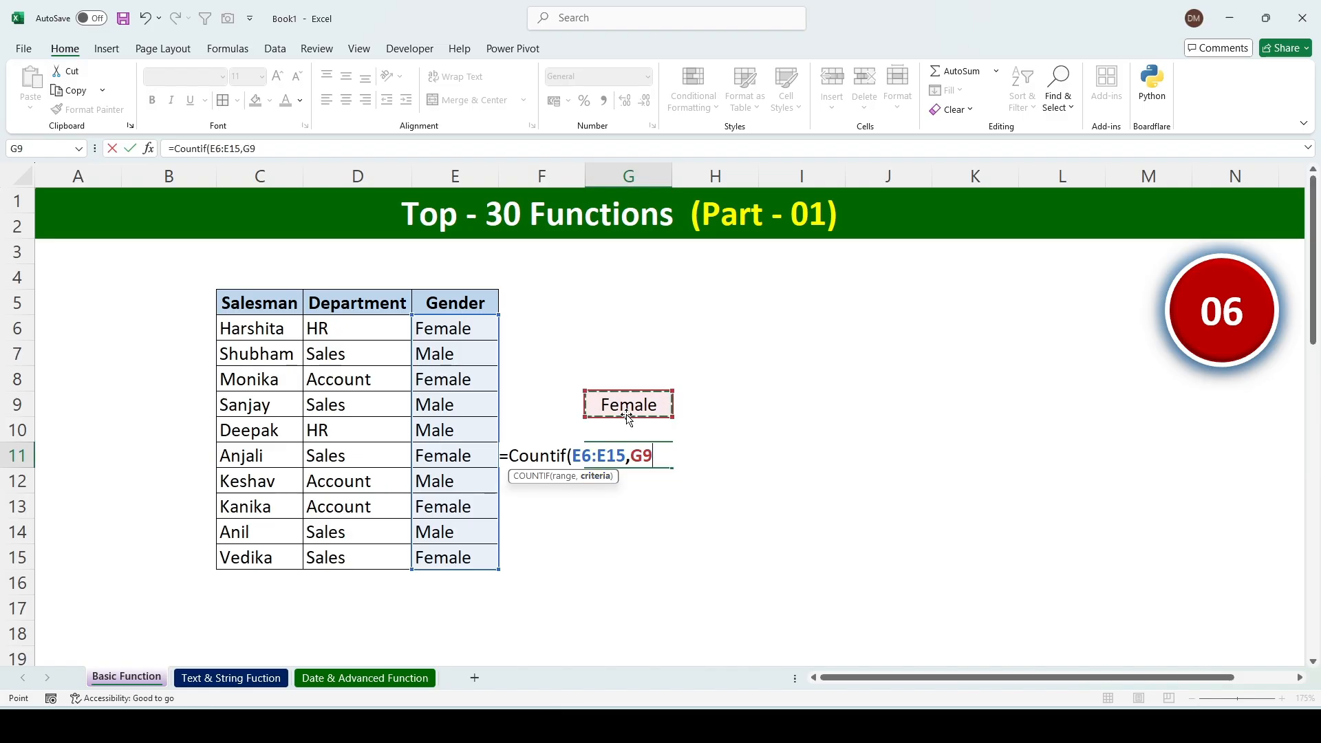
type(")")
key("Return")
key("Up")
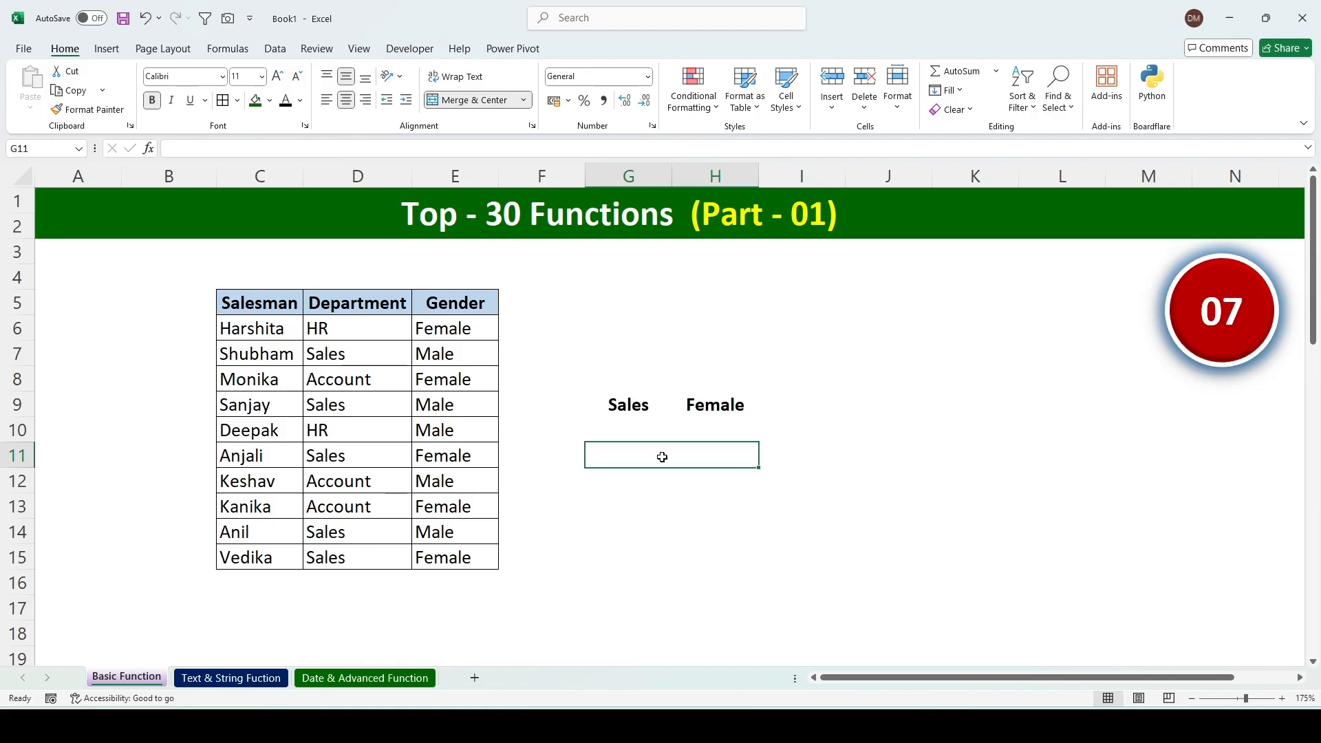
- Enter =COUNTIFS(D6:D15,G9,E6:E15,H9) in cell G11 to count rows matching Sales and Female
left_click(630, 488)
key("Up")
type("=Countifs(")
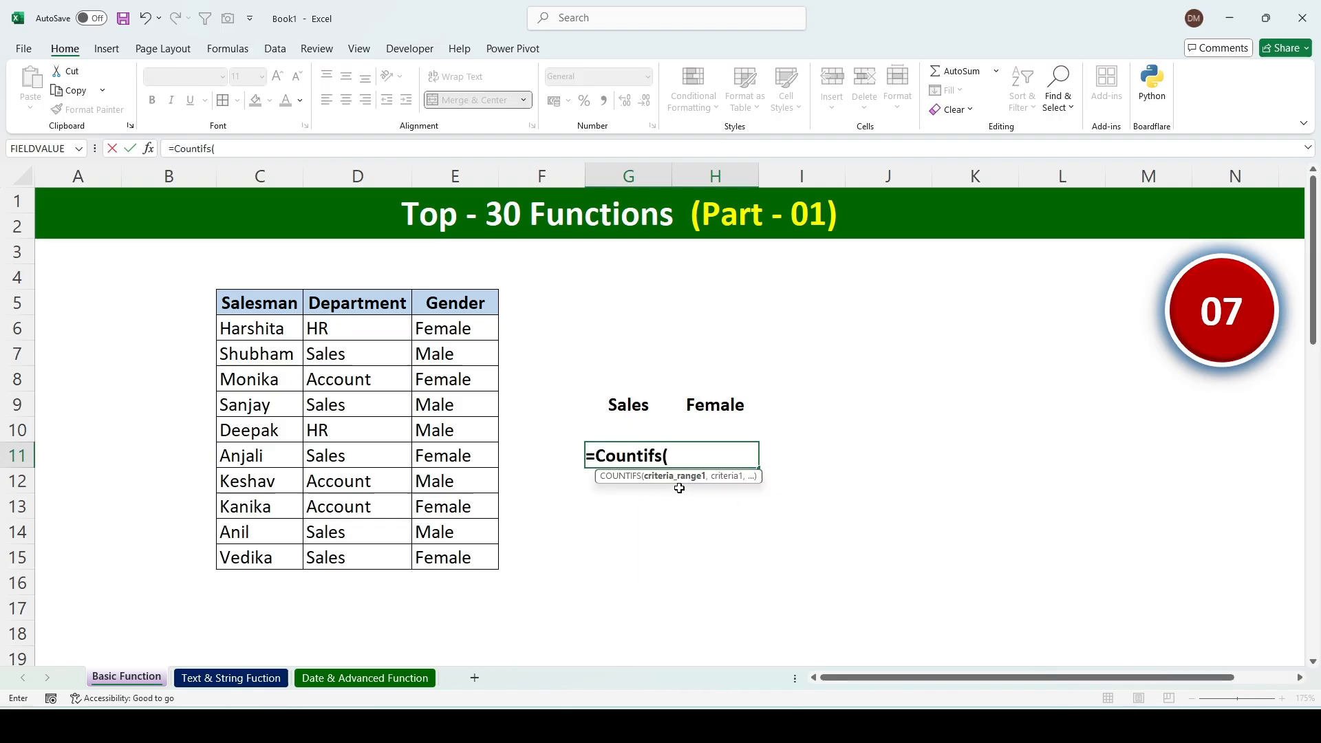
left_click_drag(383, 335, 368, 545)
type(",")
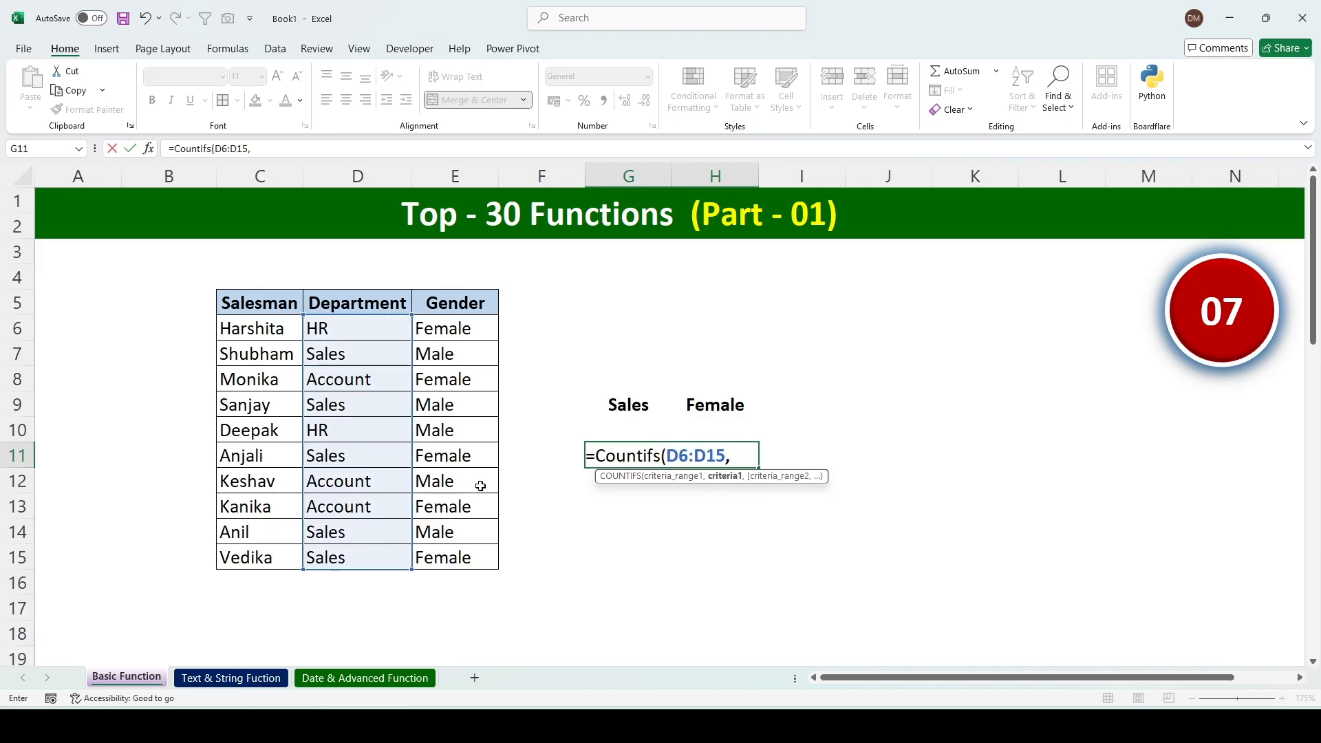
left_click(626, 407)
type(",")
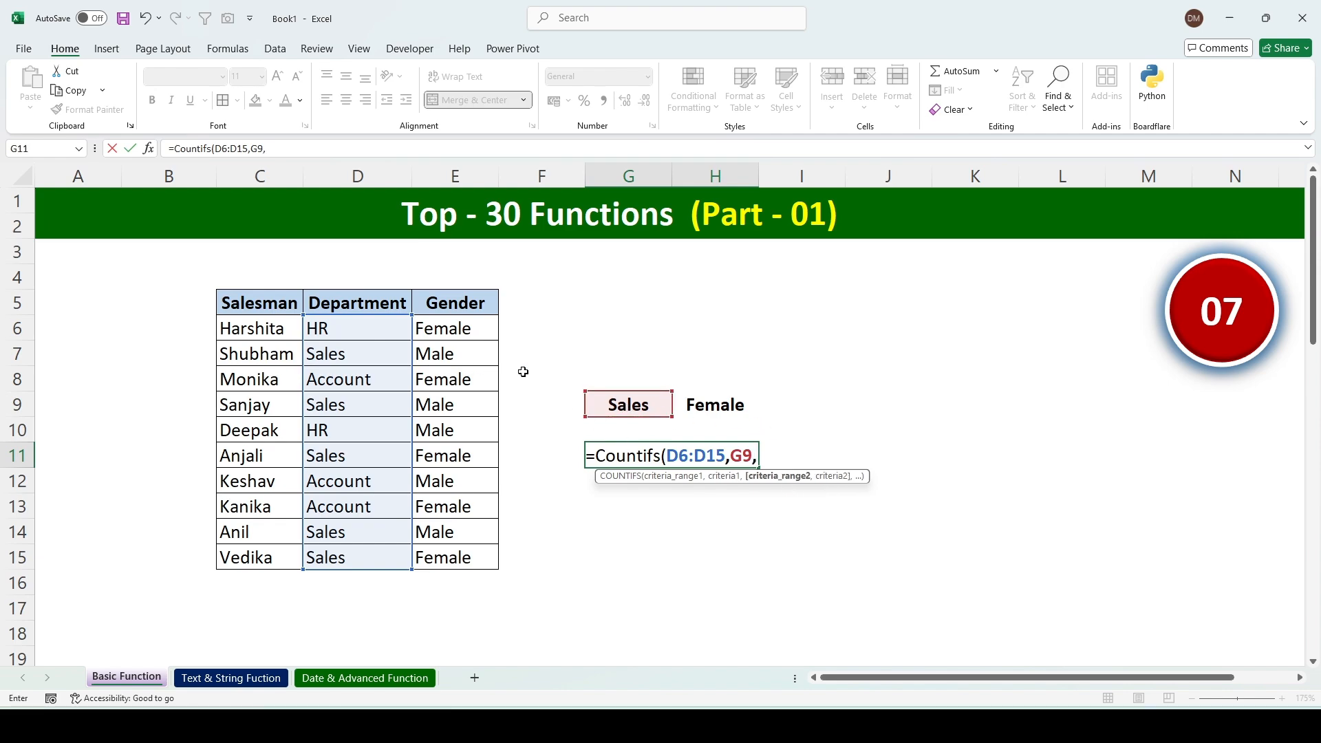
left_click_drag(464, 332, 460, 556)
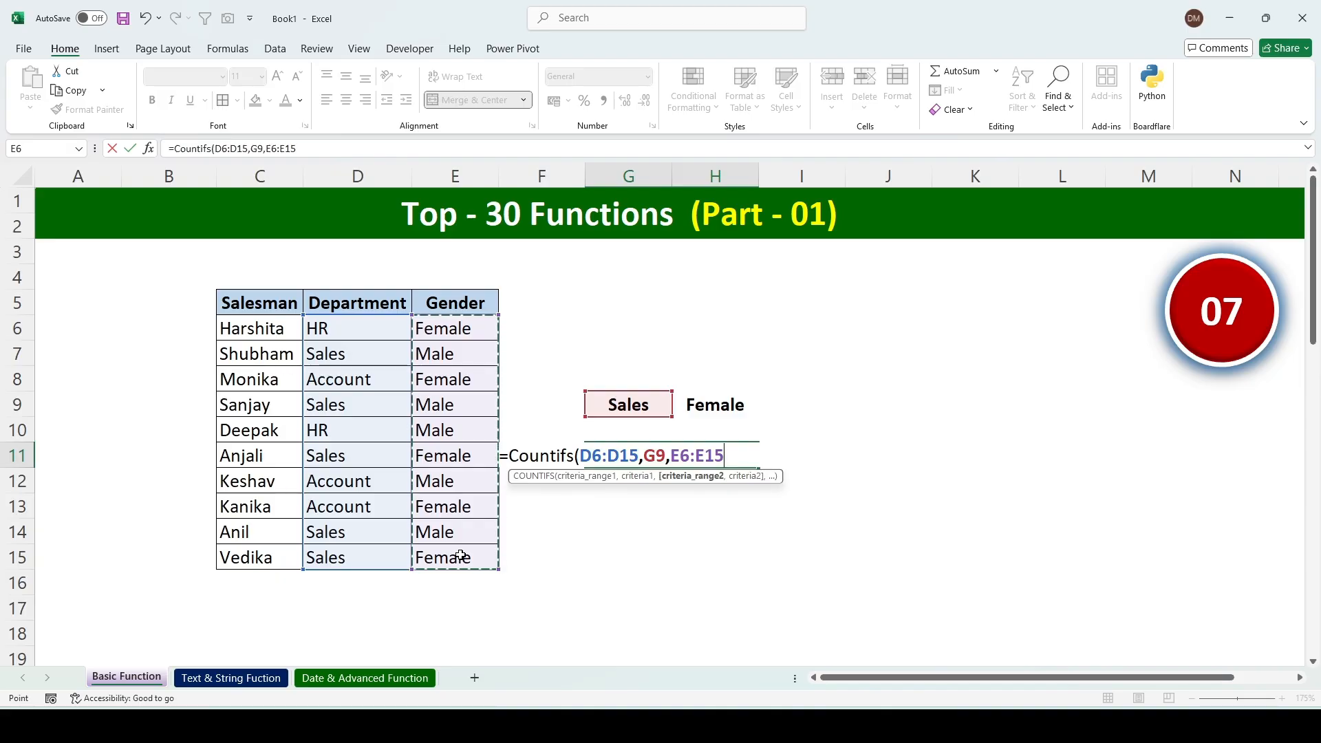
type(",")
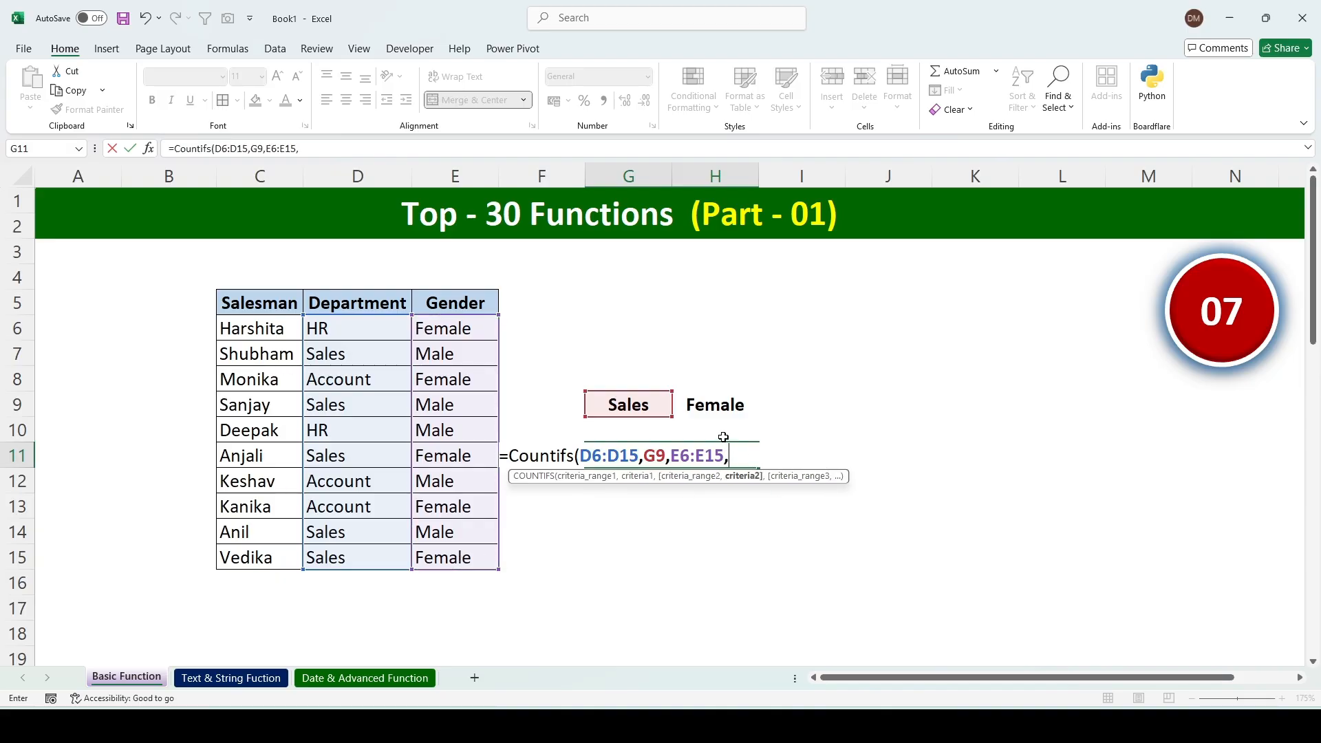
left_click(721, 413)
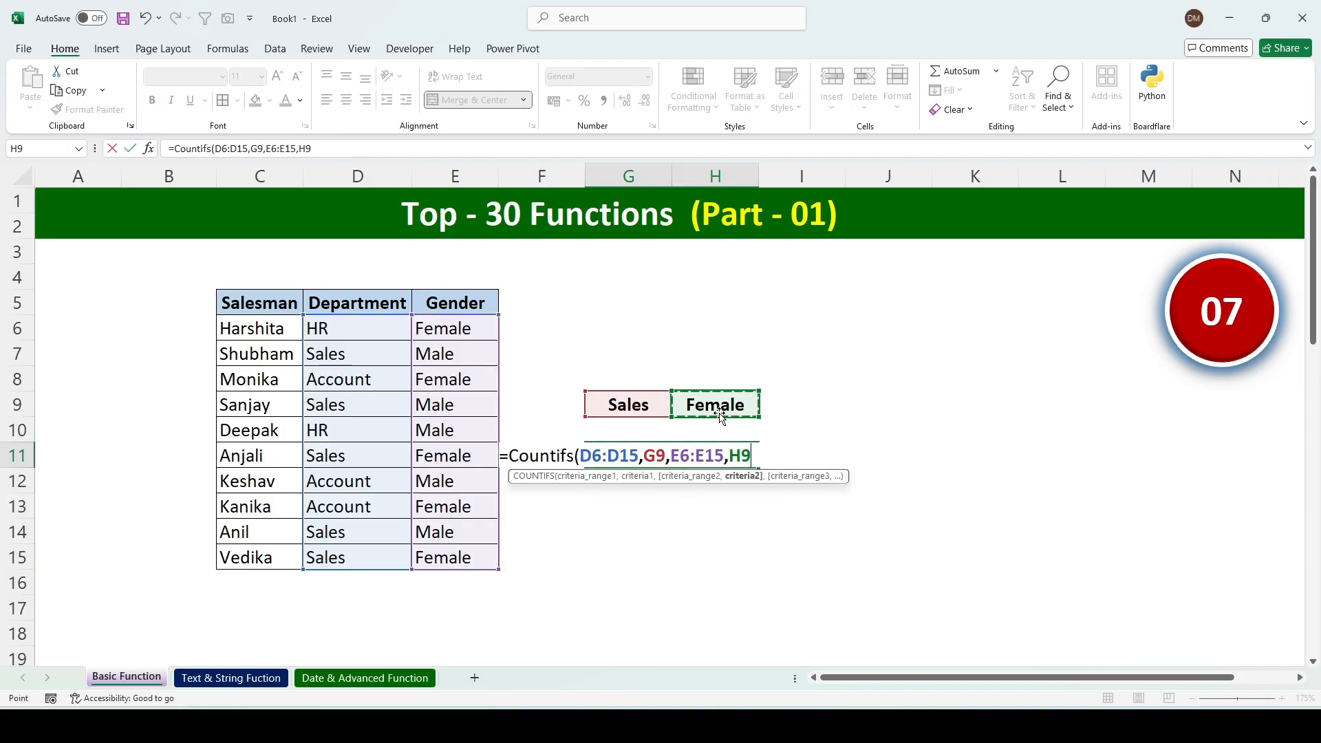
type(")")
key("Return")
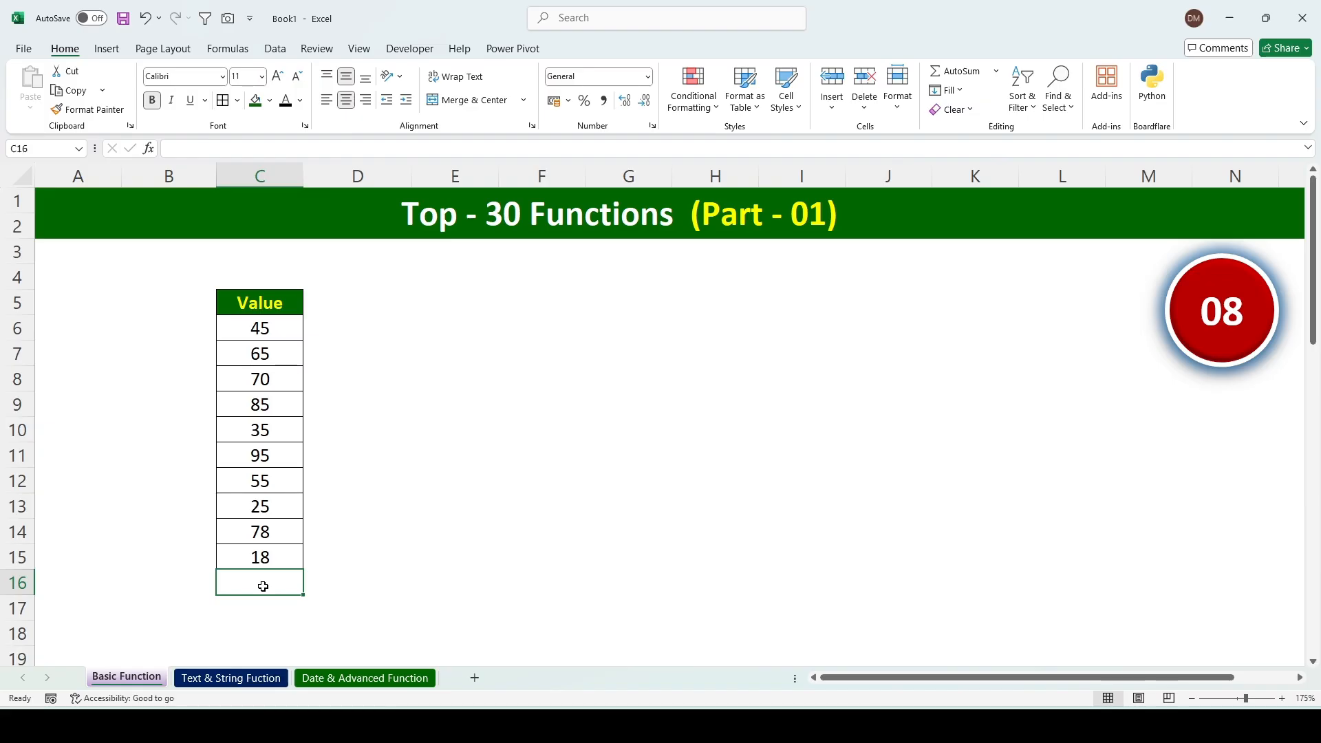
- Calculate the mean of the Value column with =AVERAGE(C6:C15) in cell C16
type("=A")
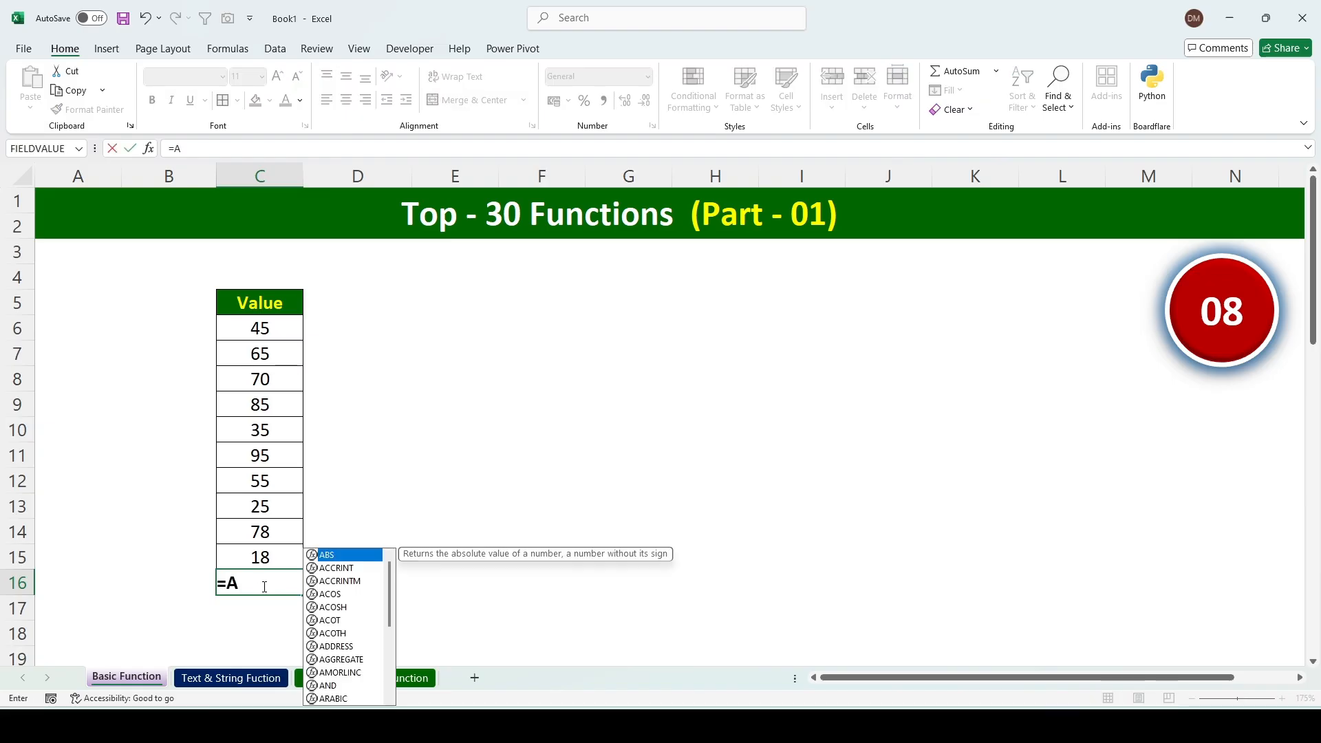
type("verage(")
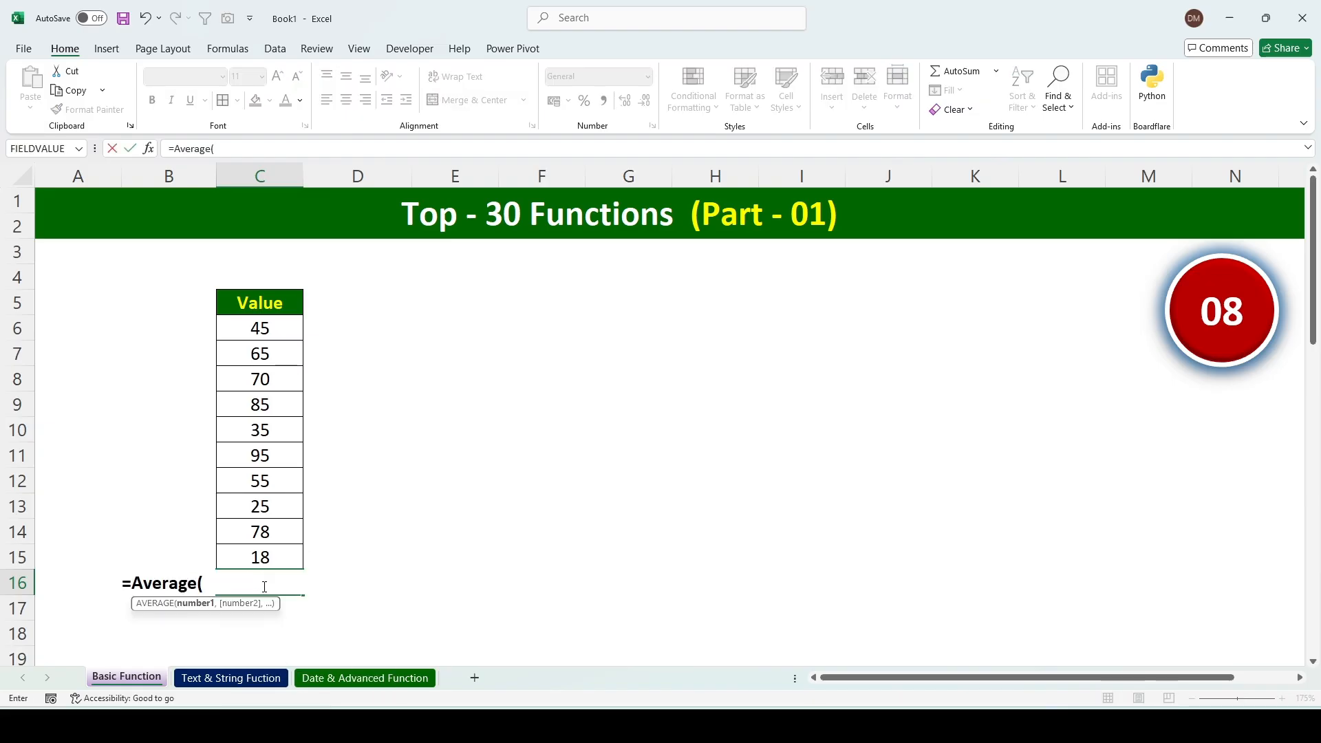
left_click_drag(260, 330, 266, 556)
type(")")
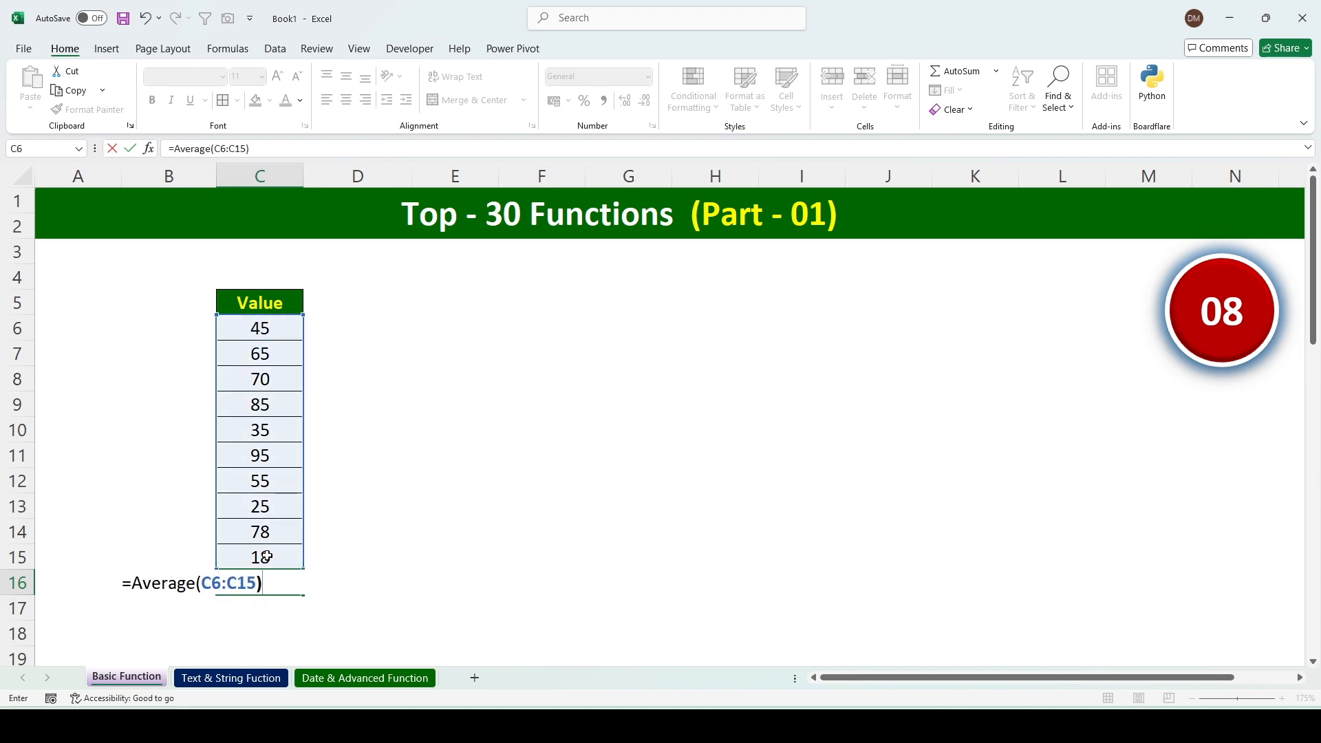
key("ctrl+Return")
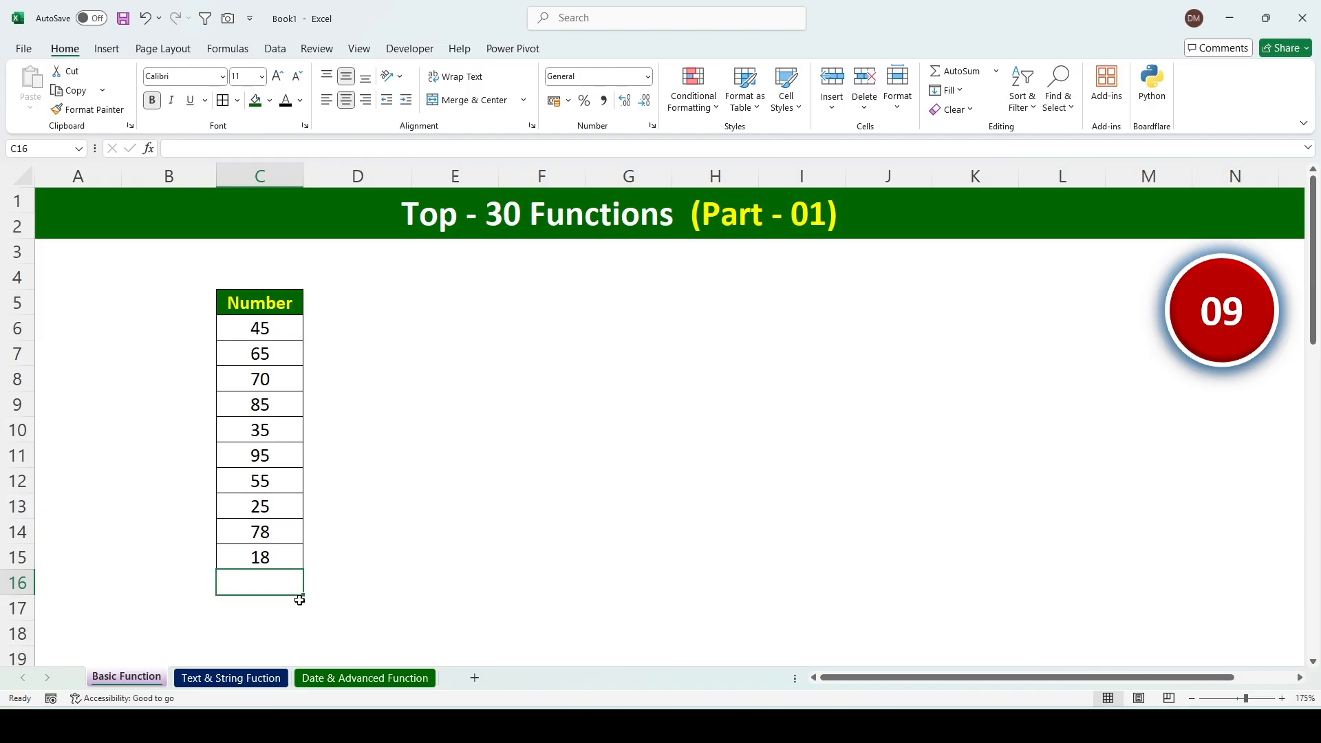
- Find the largest value in the Number column with =MAX(C6:C15) in cell C16
type("=Max(")
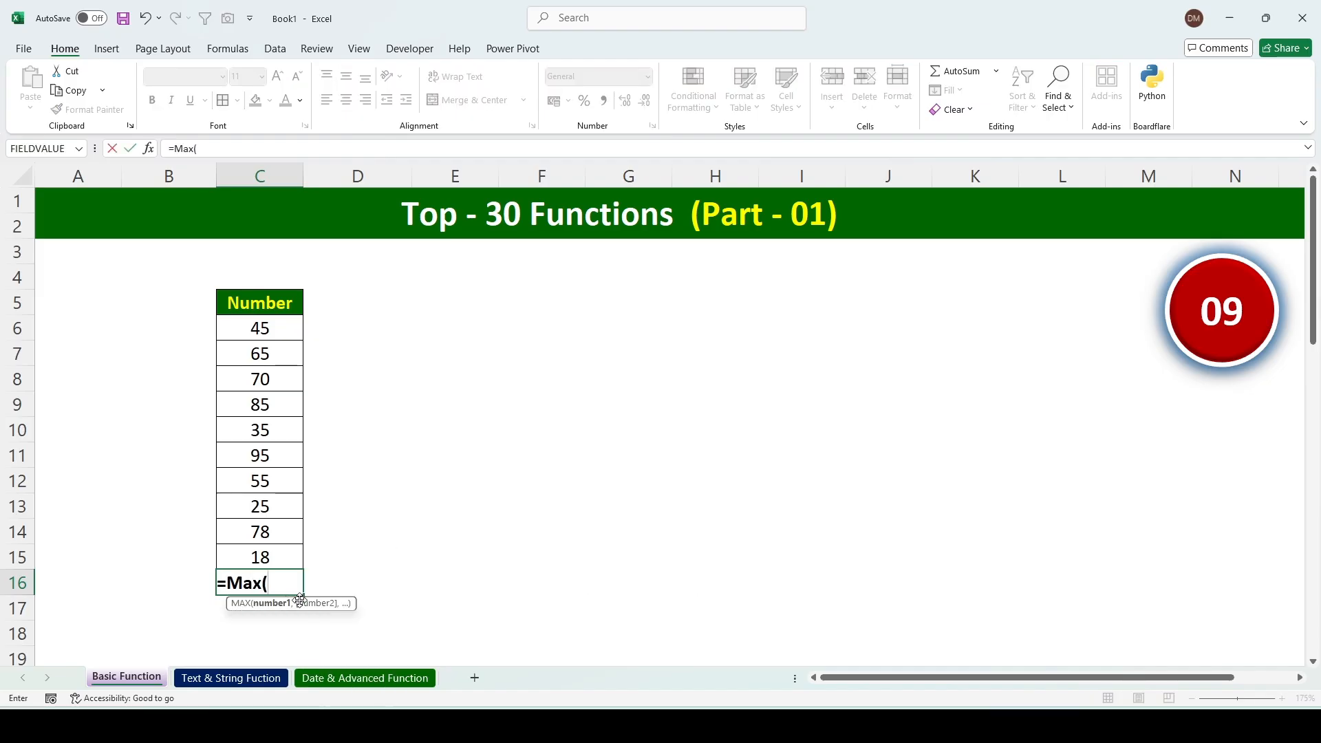
left_click_drag(254, 331, 255, 548)
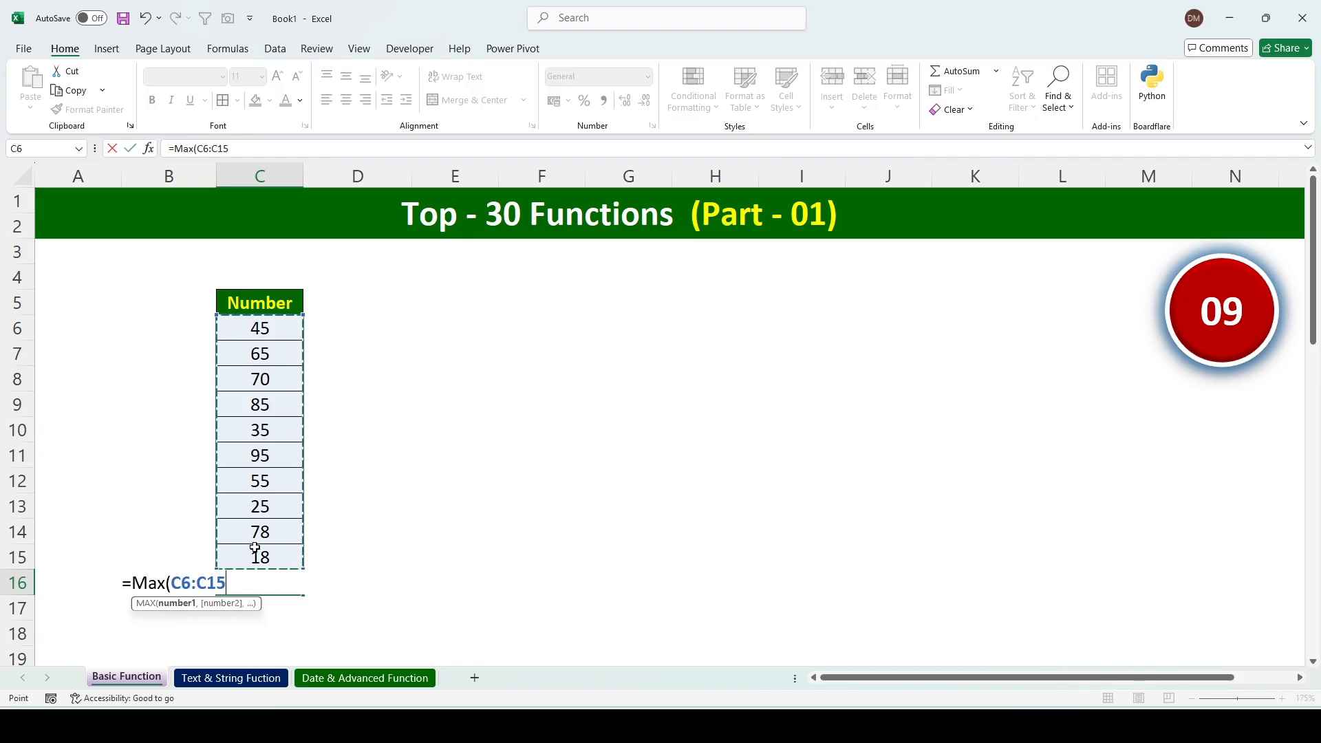
type(")")
key("Return")
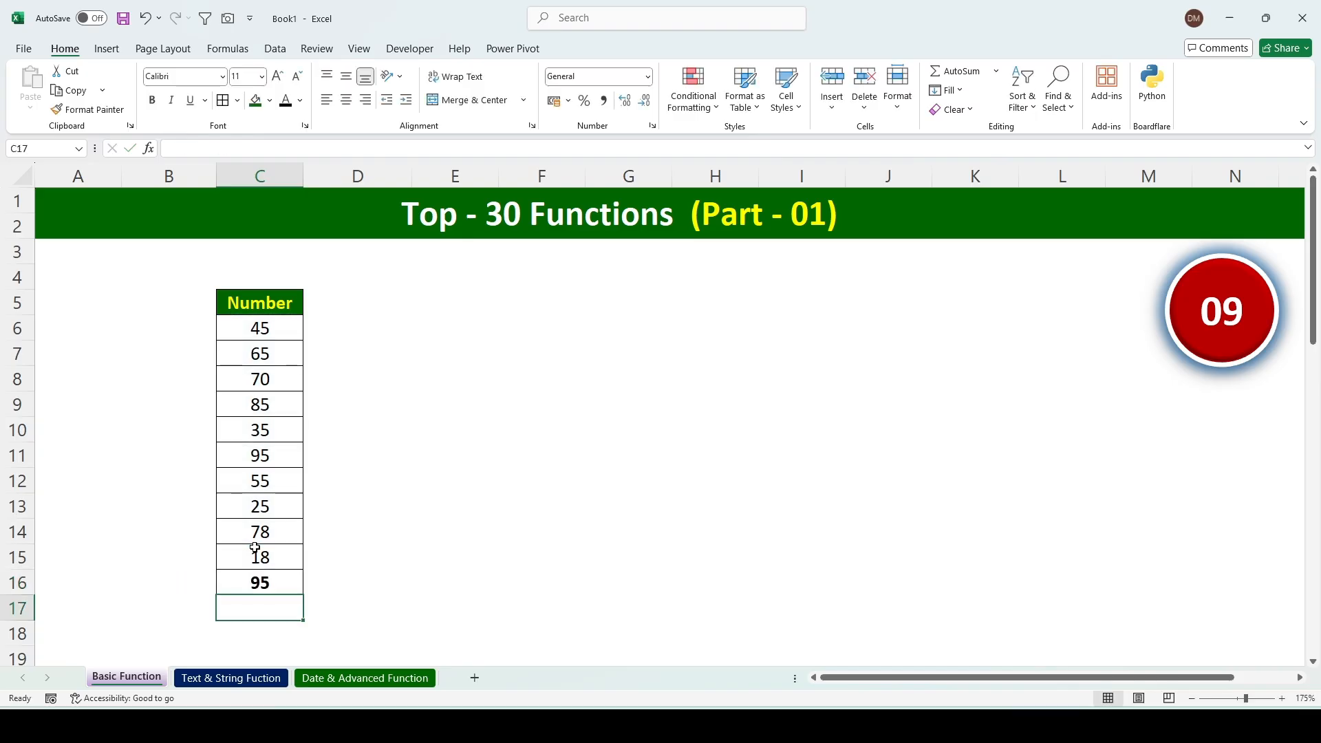
- Clear the MAX formula from C16 and enter =MIN(C6:C15) there to find the smallest number
left_click(282, 580)
key("Delete")
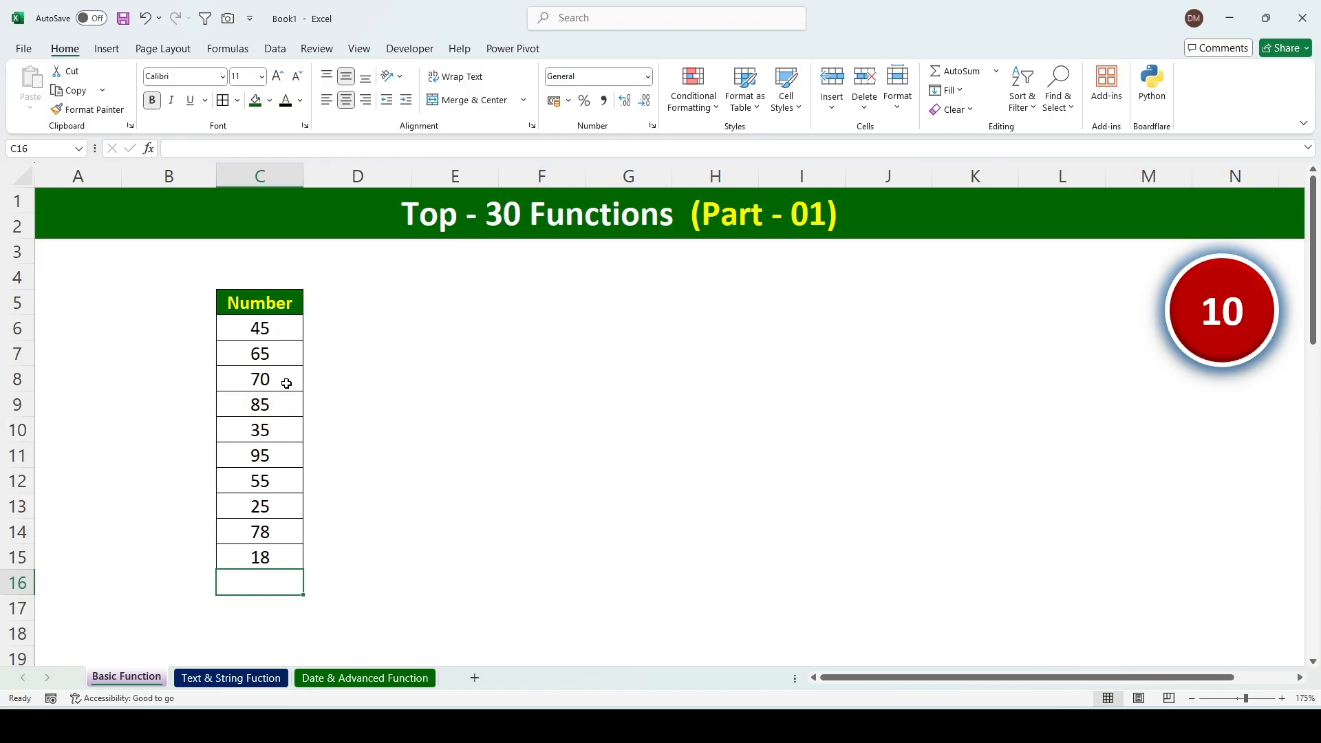
type("=Min")
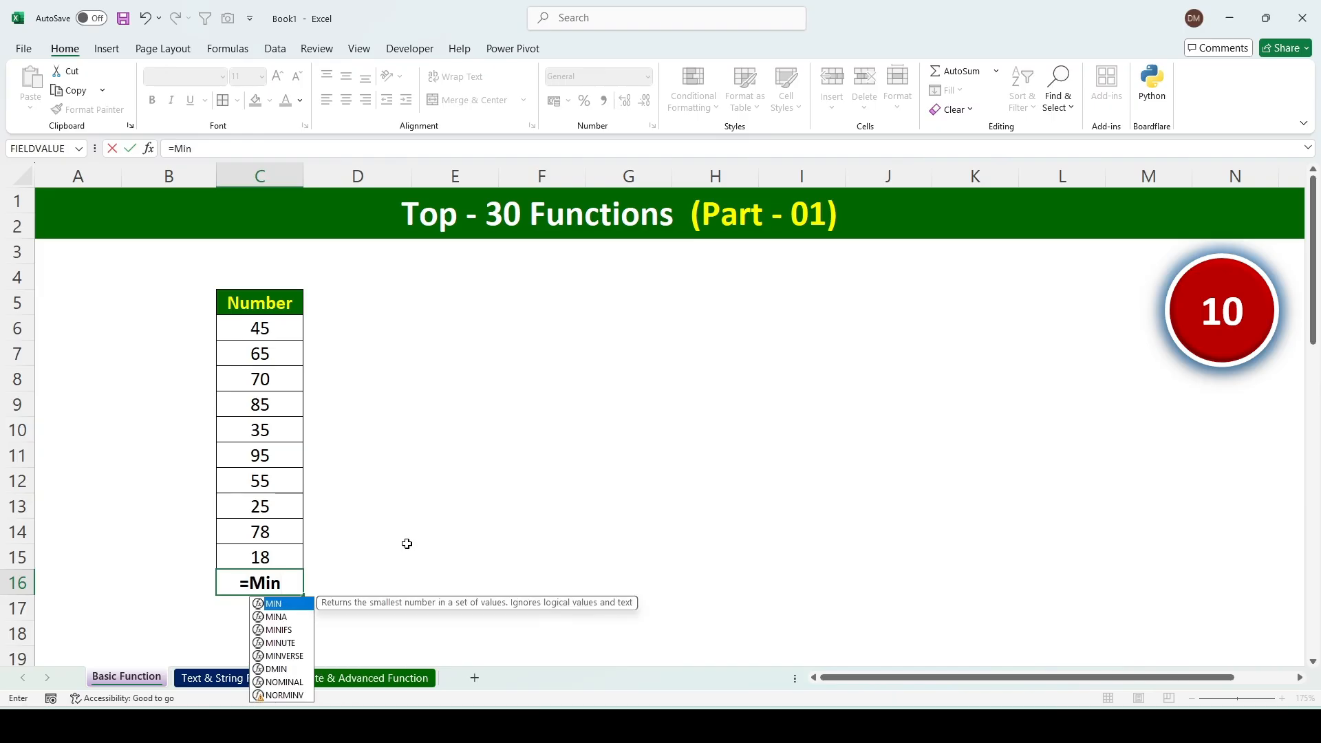
type("(")
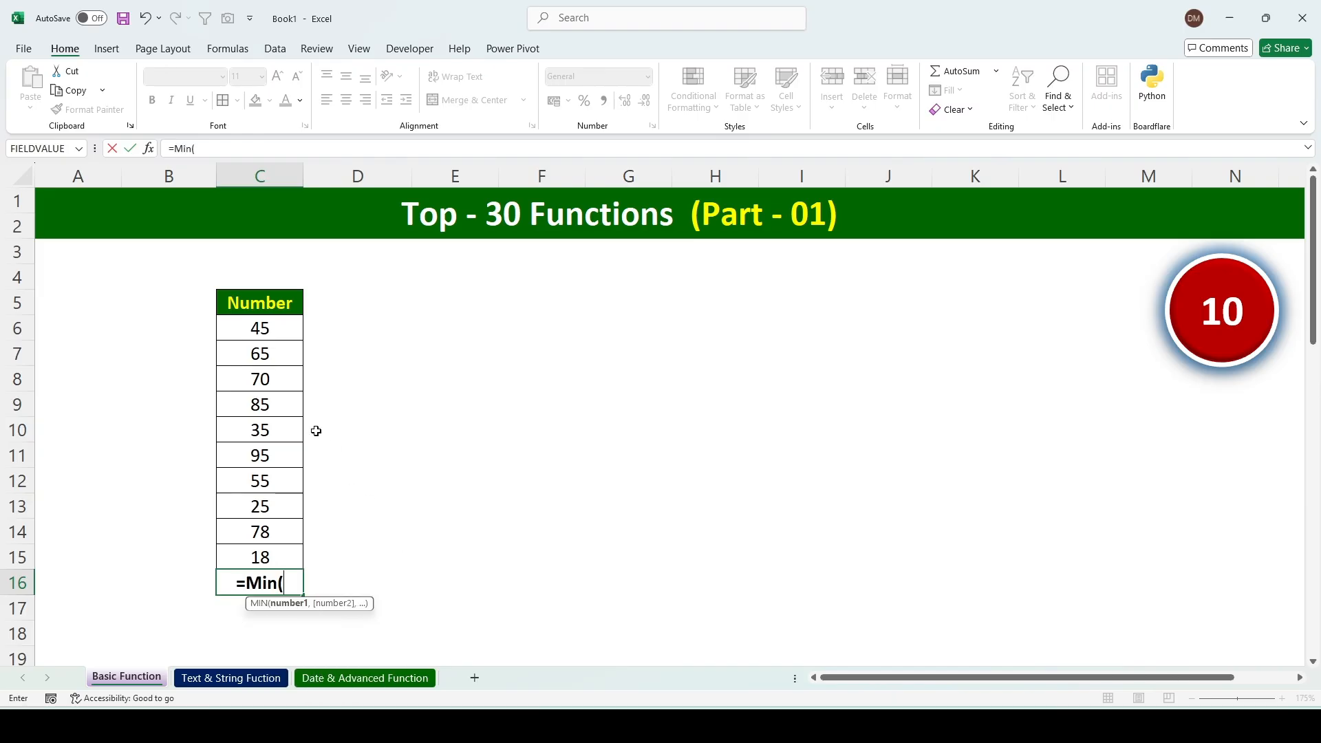
left_click_drag(266, 335, 264, 546)
type(")")
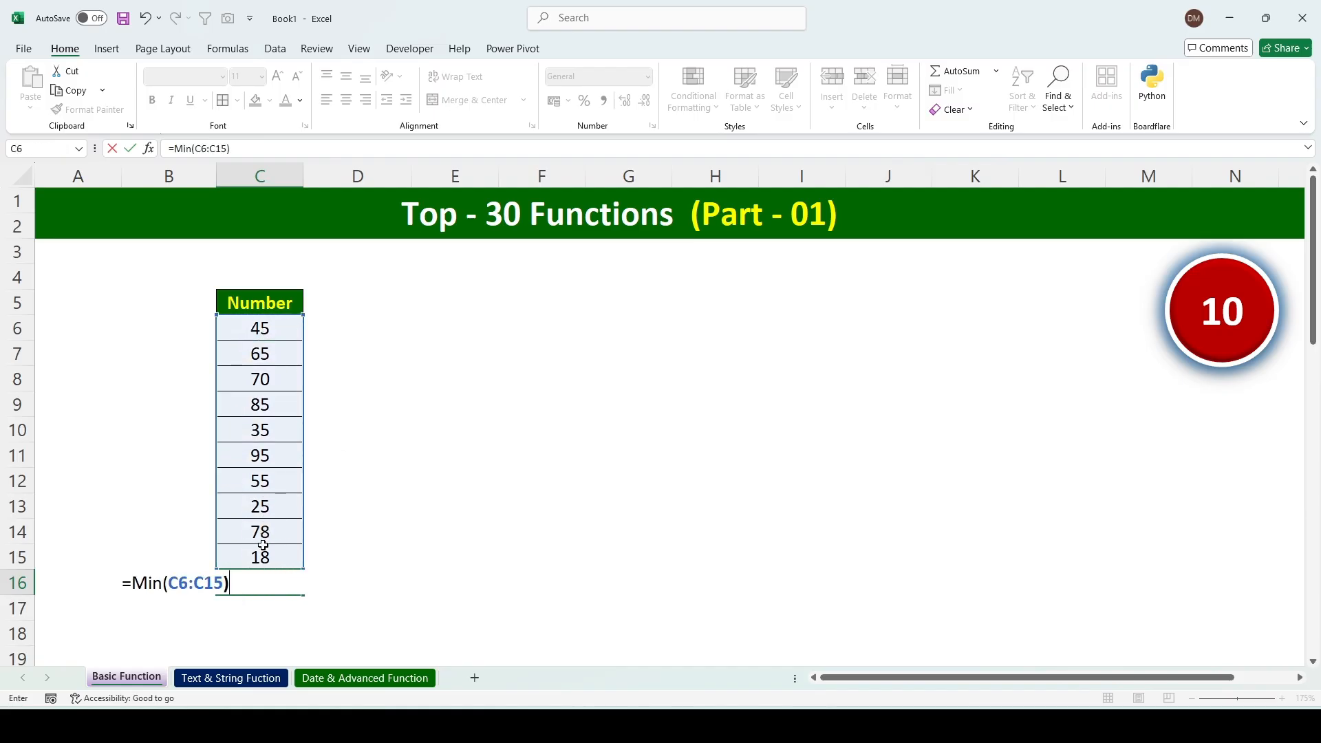
key("Return")
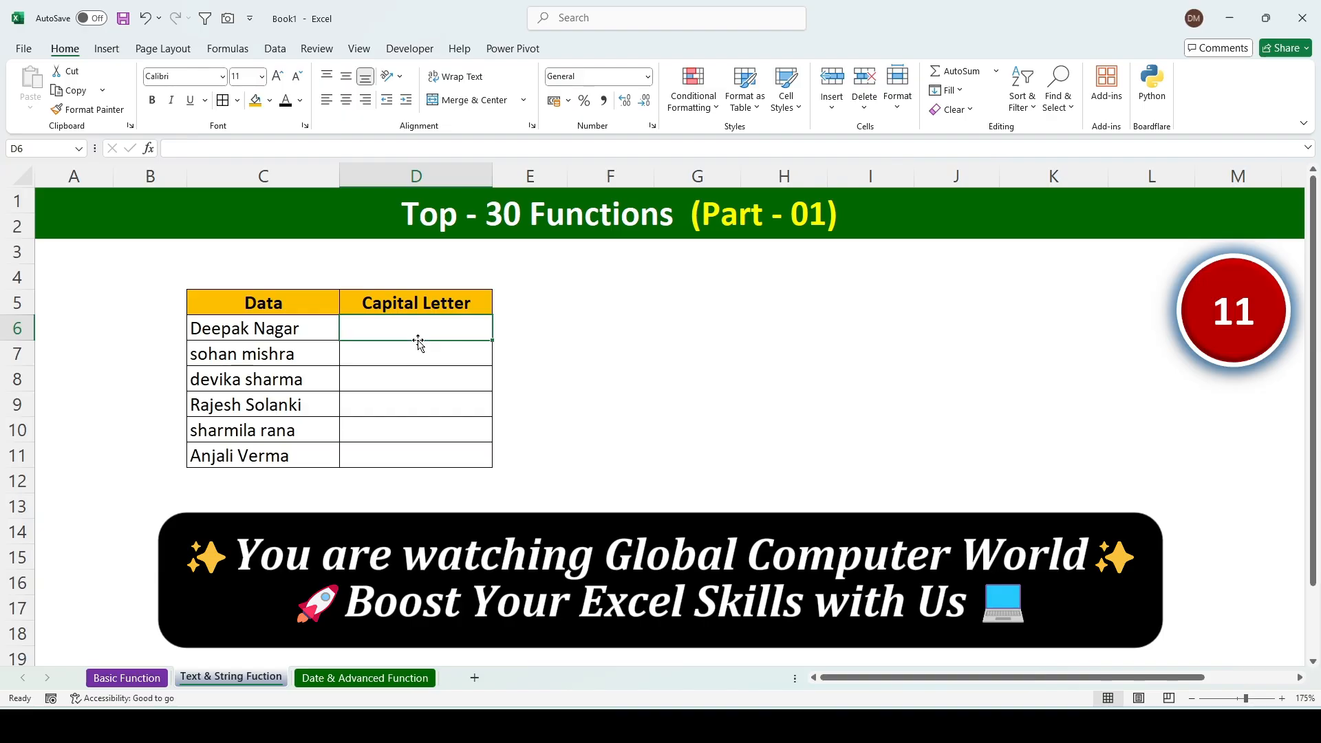
- Convert the Data names to capitals with =UPPER(C6) in D6 and fill the formula down through D11
type("=U")
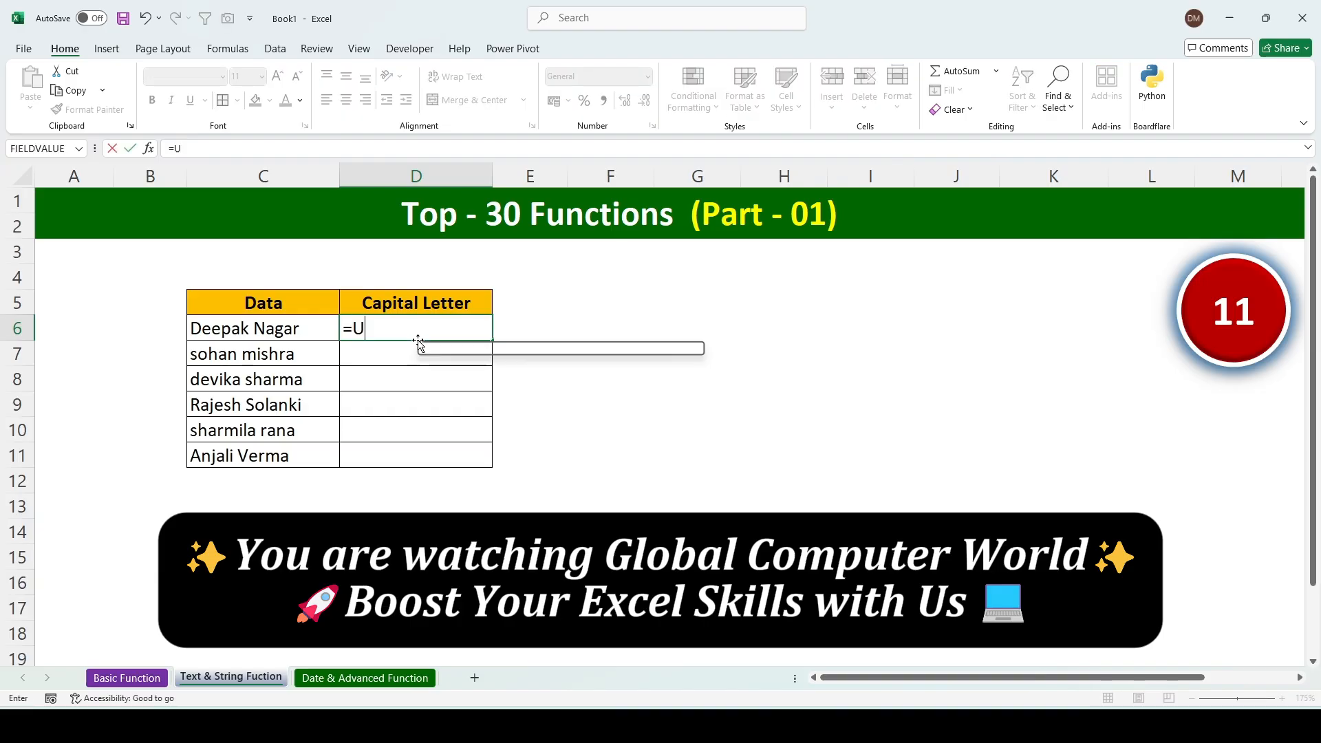
type("pper(")
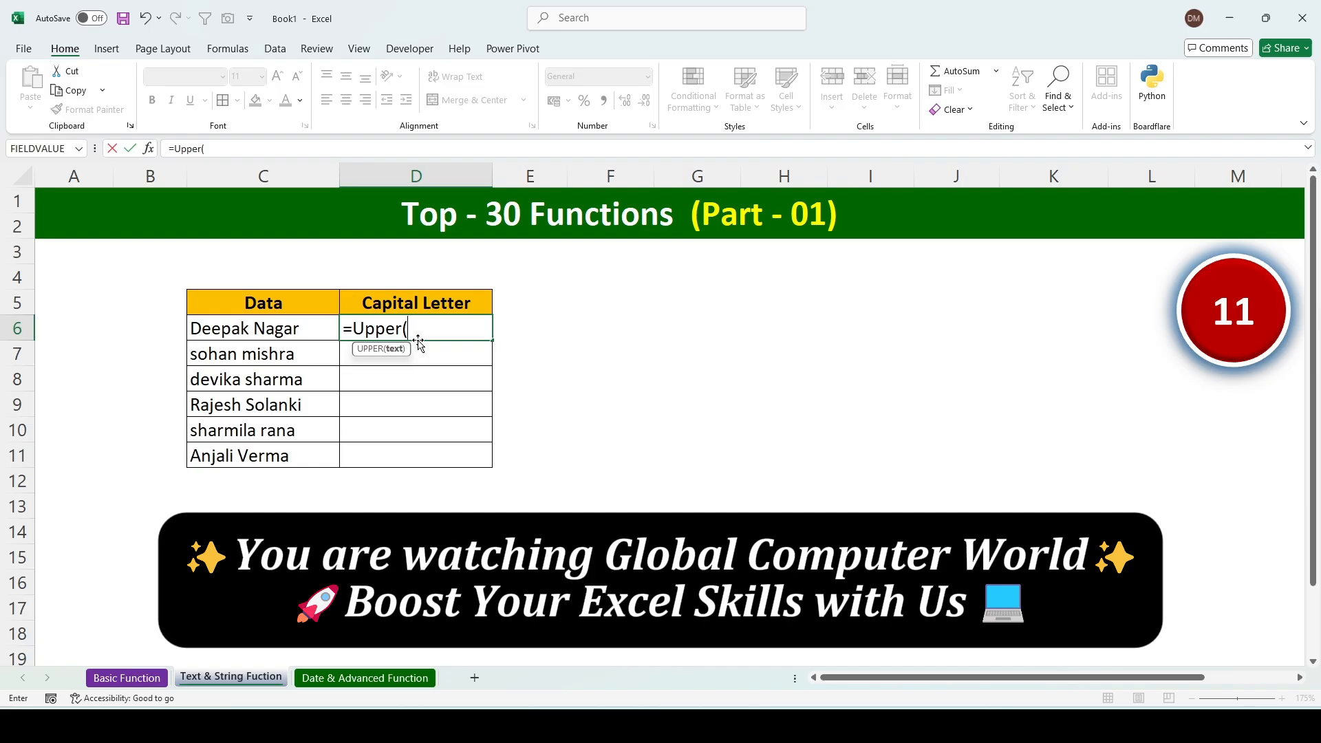
key("Left")
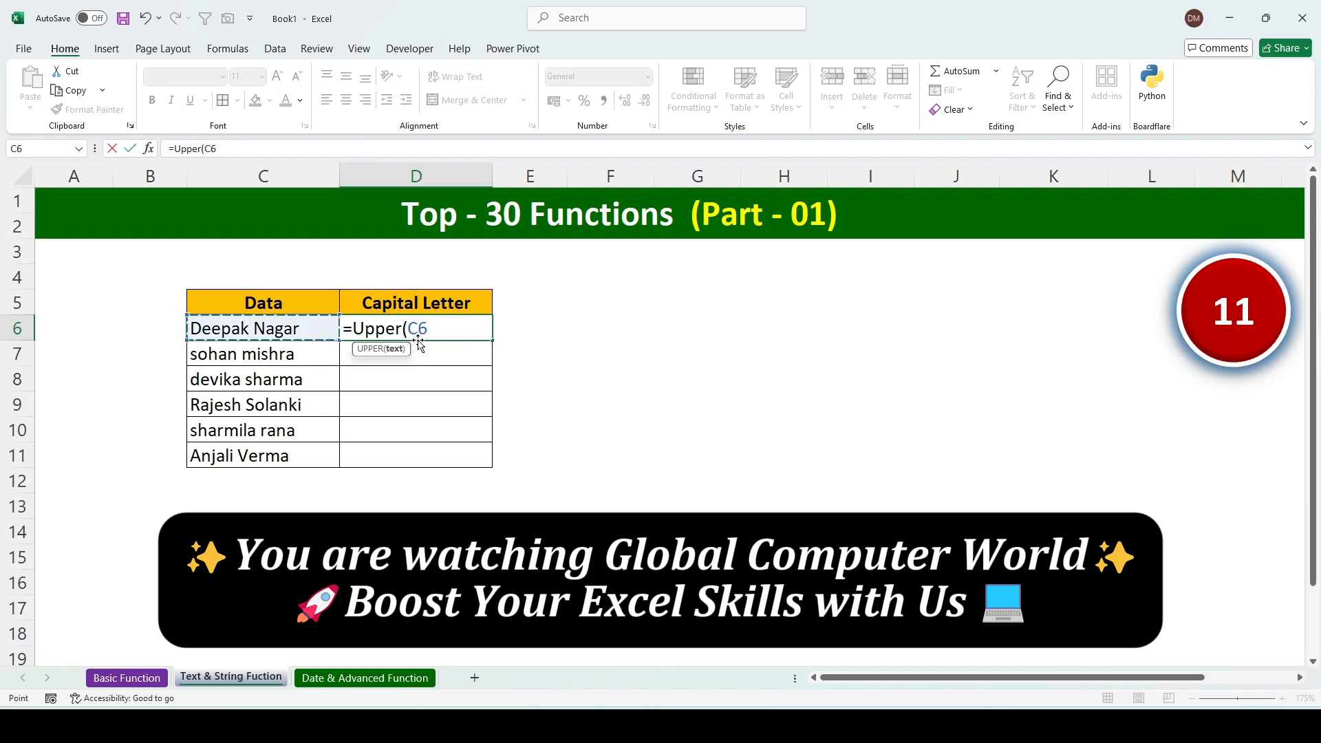
type(")")
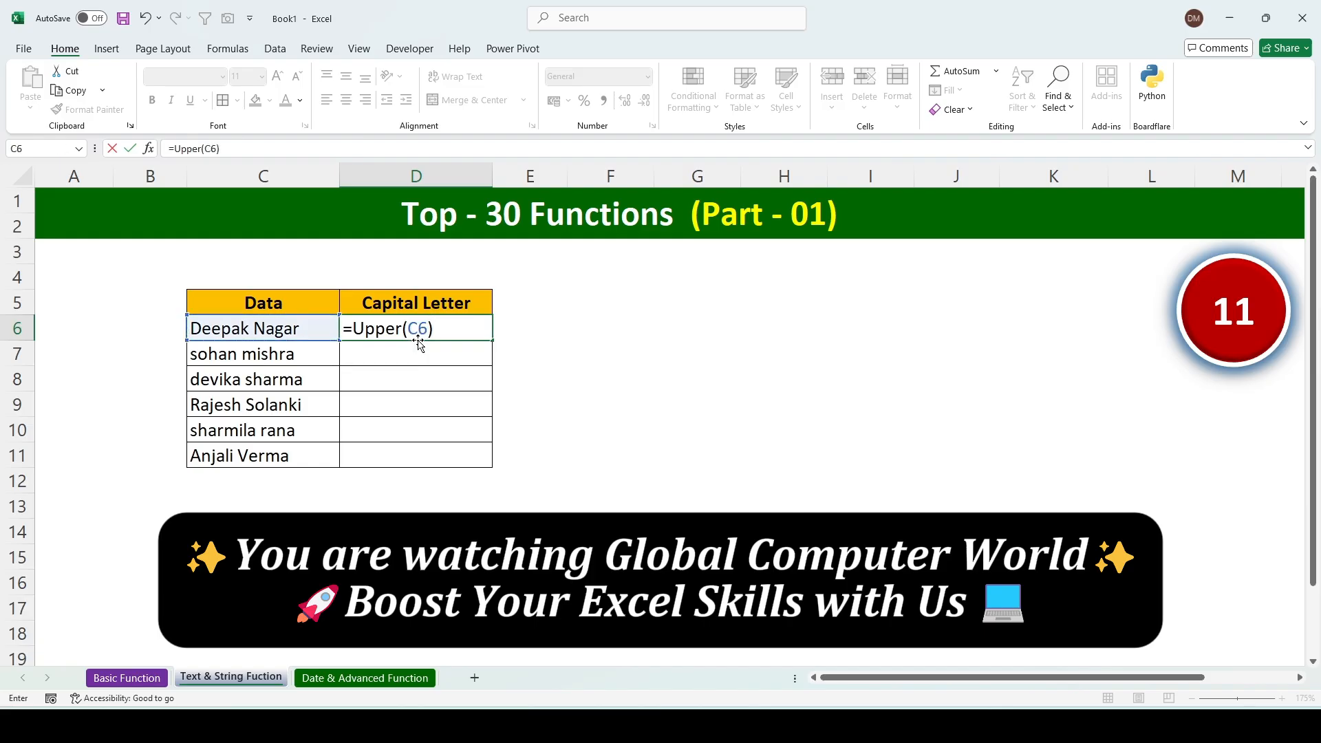
key("Return")
key("Up")
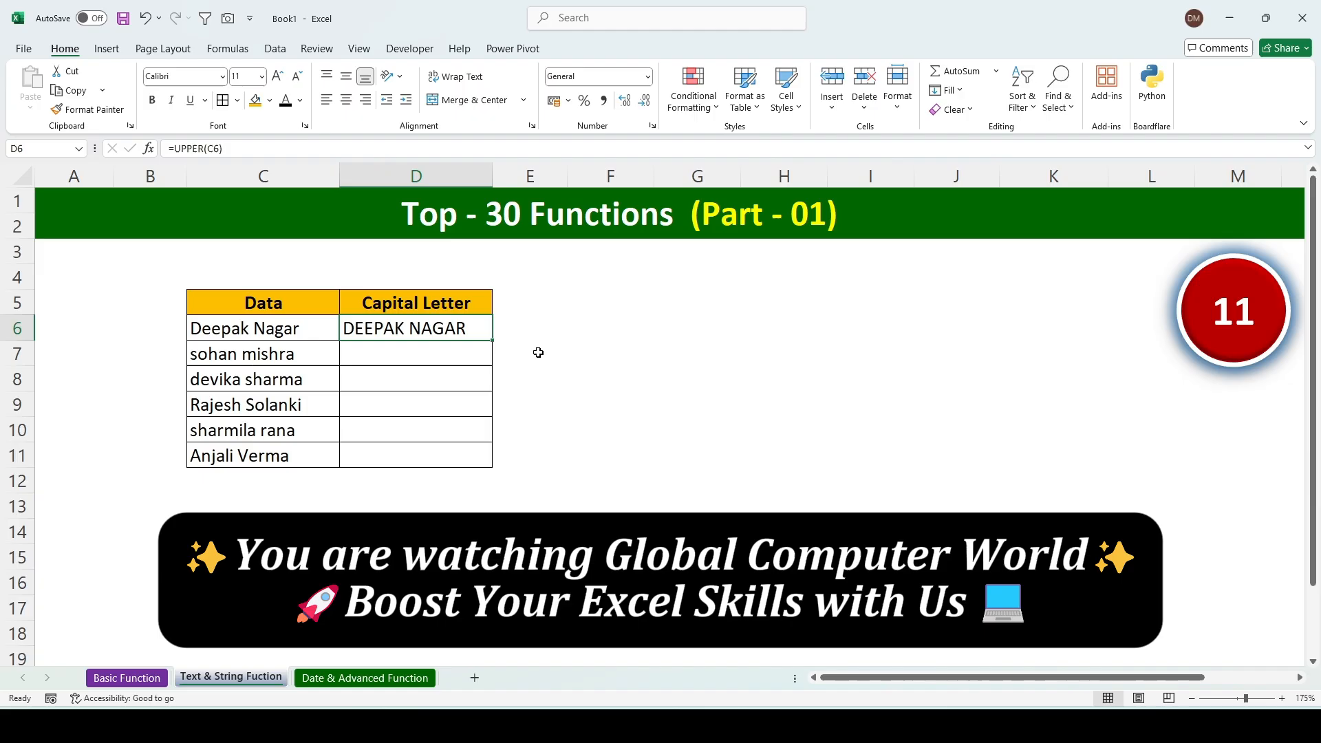
double_click(488, 342)
left_click_drag(304, 330, 318, 406)
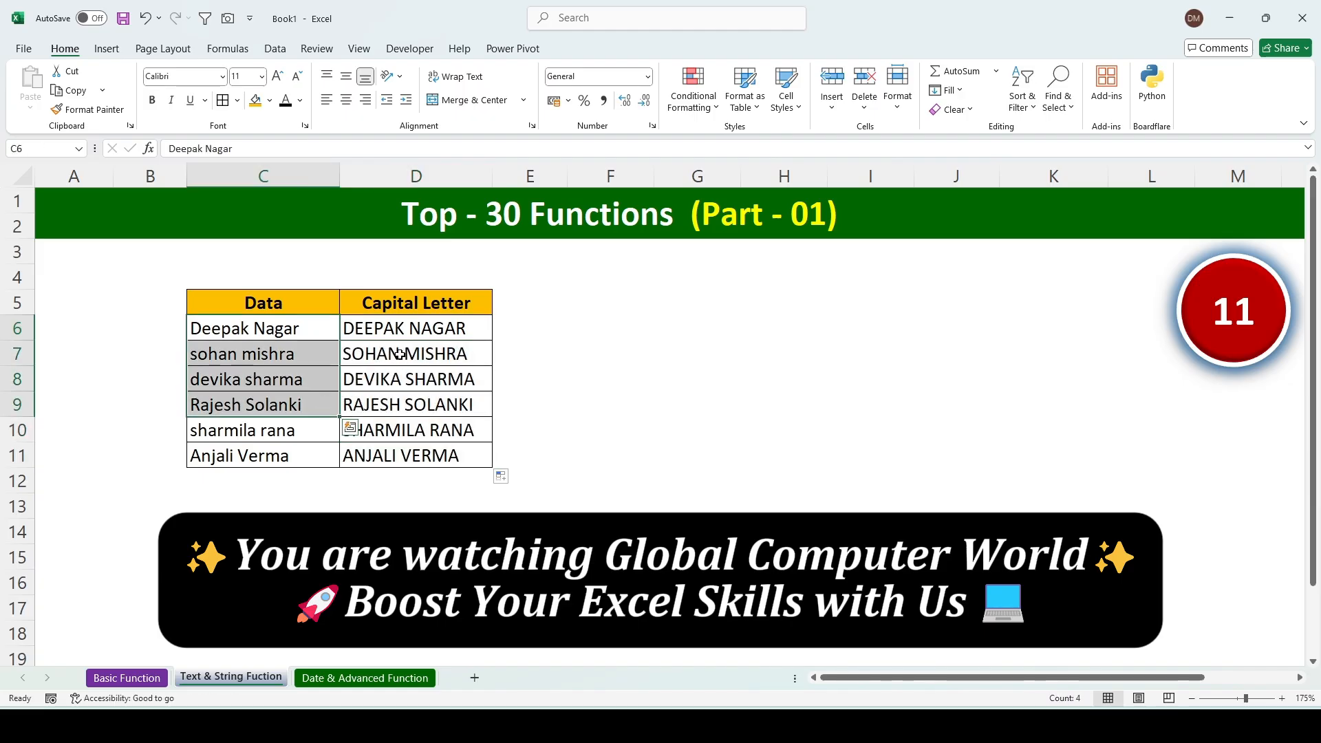
- Convert the first Data name to lower case by entering =LOWER(C6) in cell D6
left_click_drag(406, 328, 418, 462)
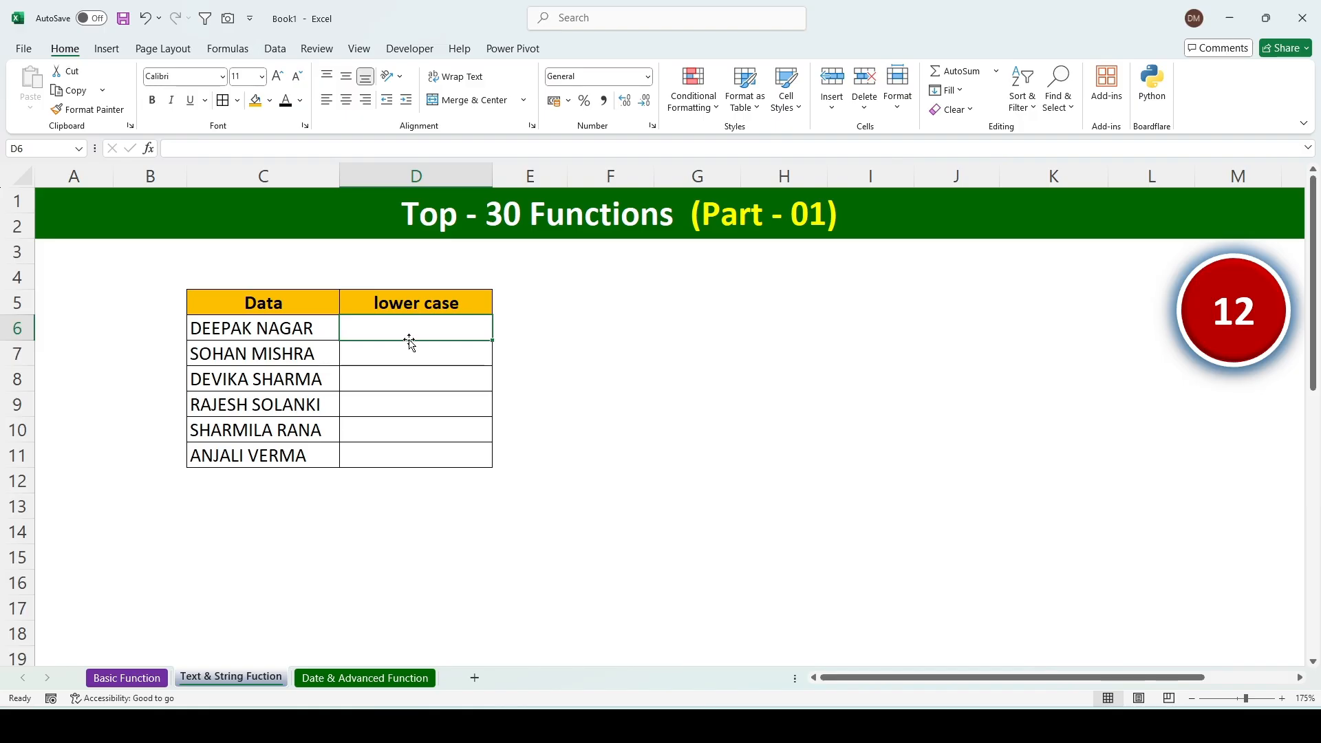
type("=lower(")
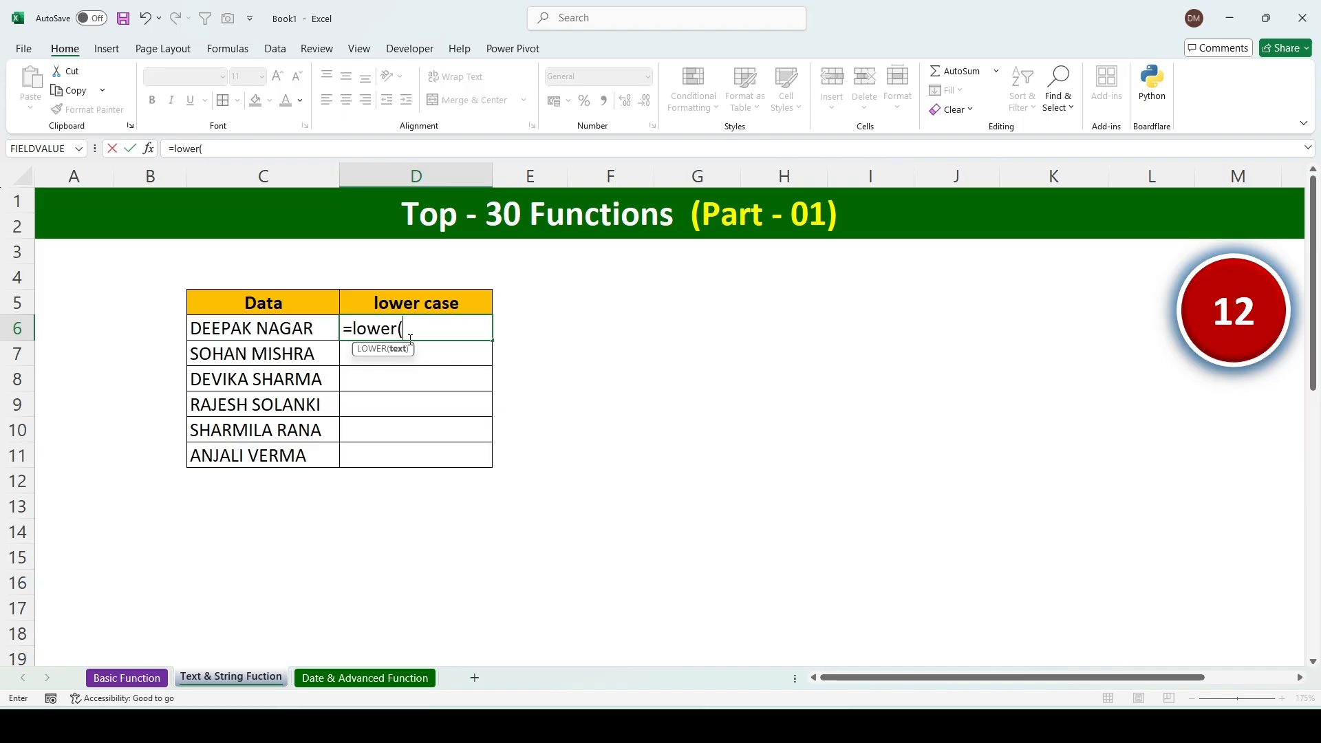
key("Left")
type(")")
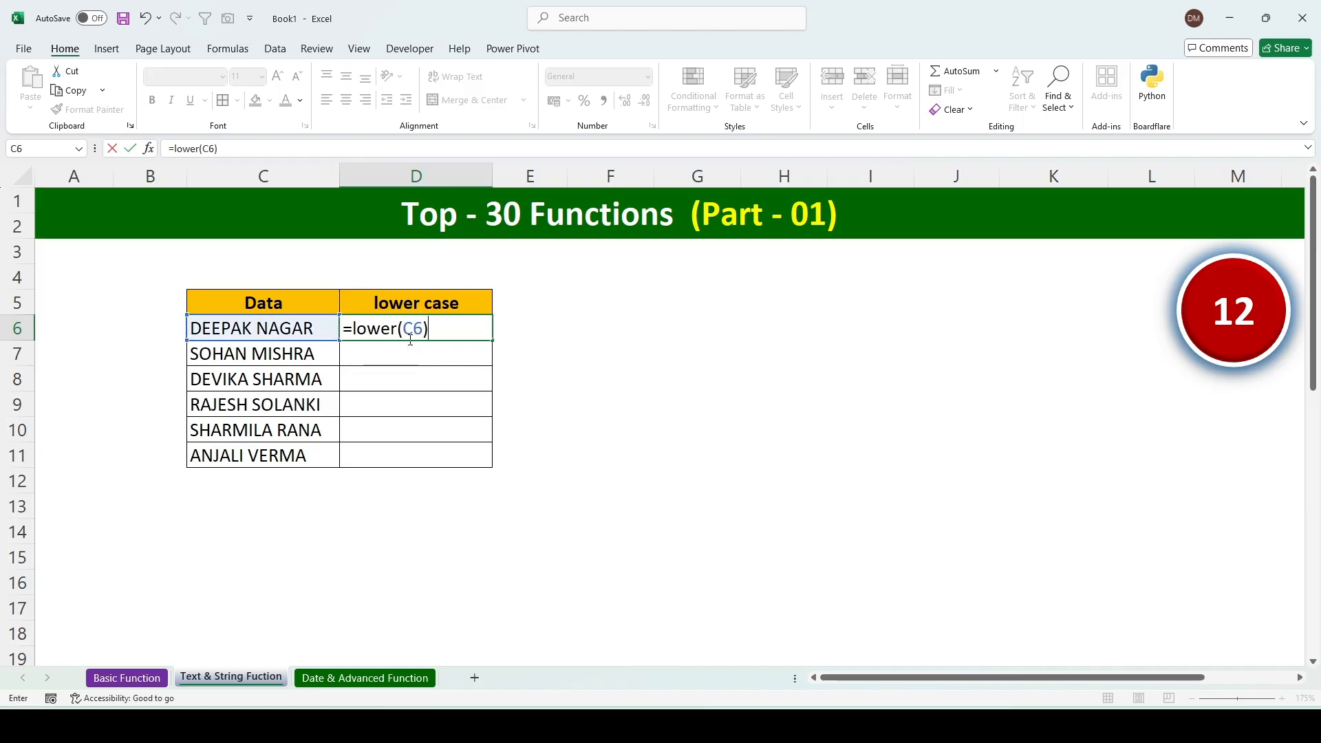
key("Return")
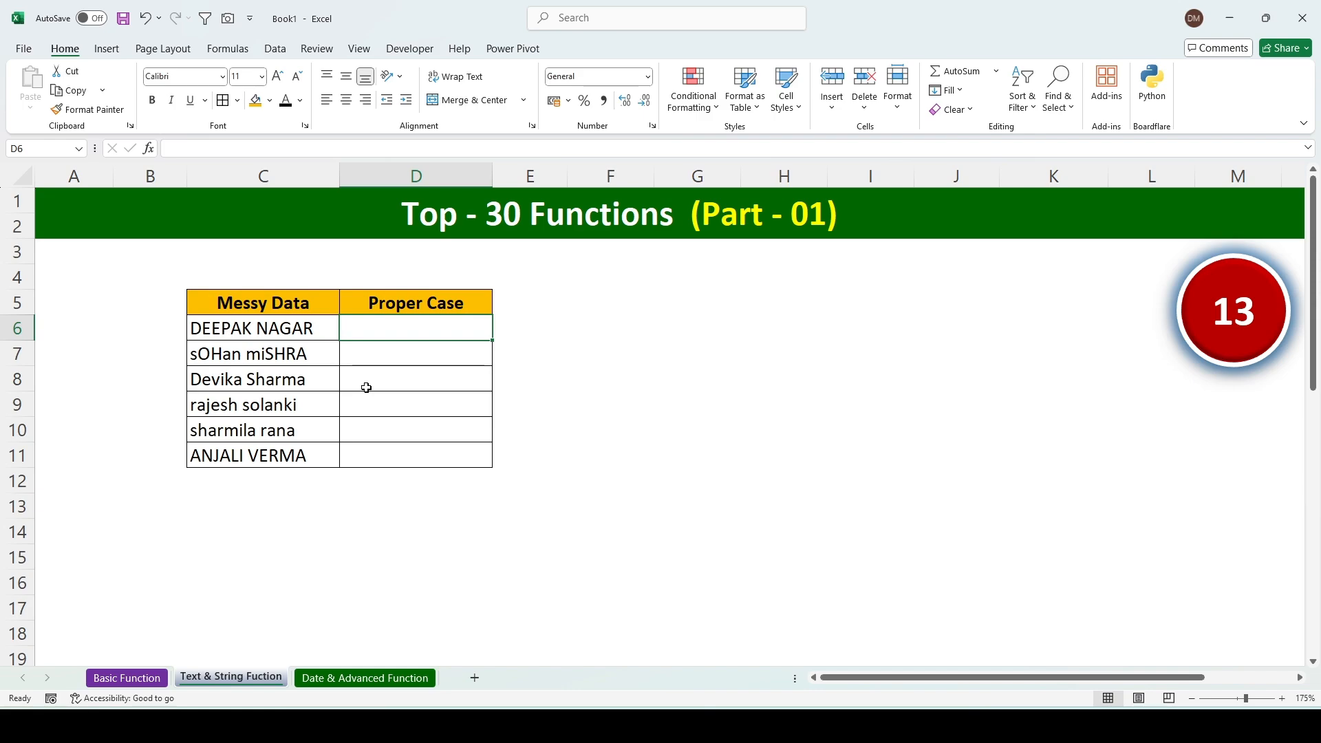
- Convert the Messy Data names to proper case with =PROPER(C6) in D6, filled down through D11
type("=P")
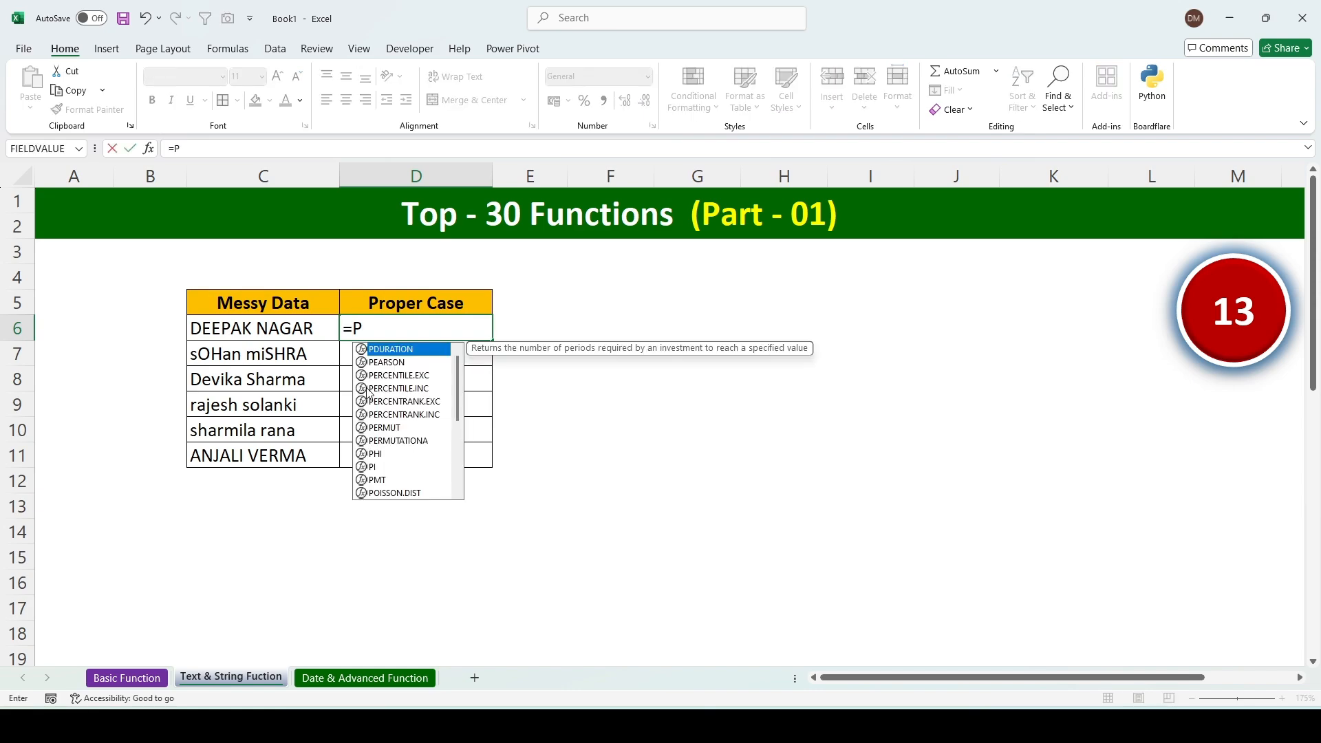
type("roper(")
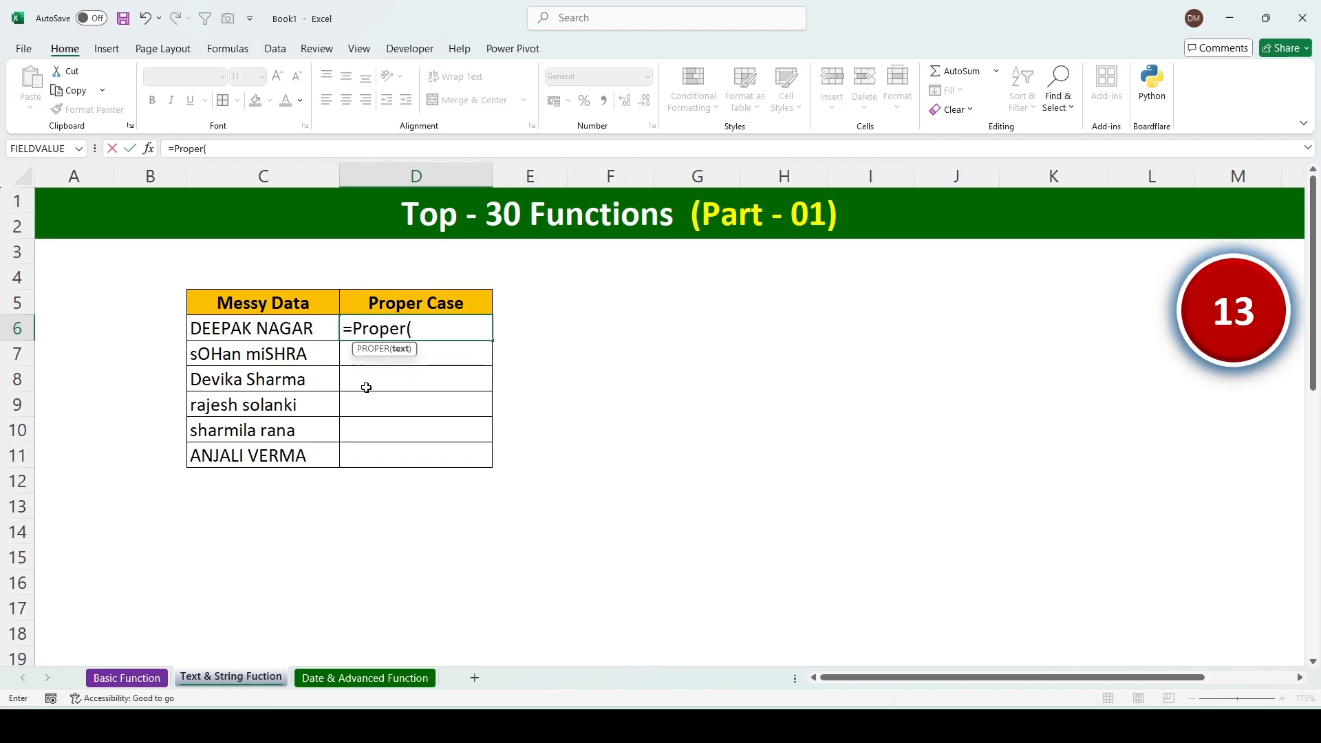
key("Left")
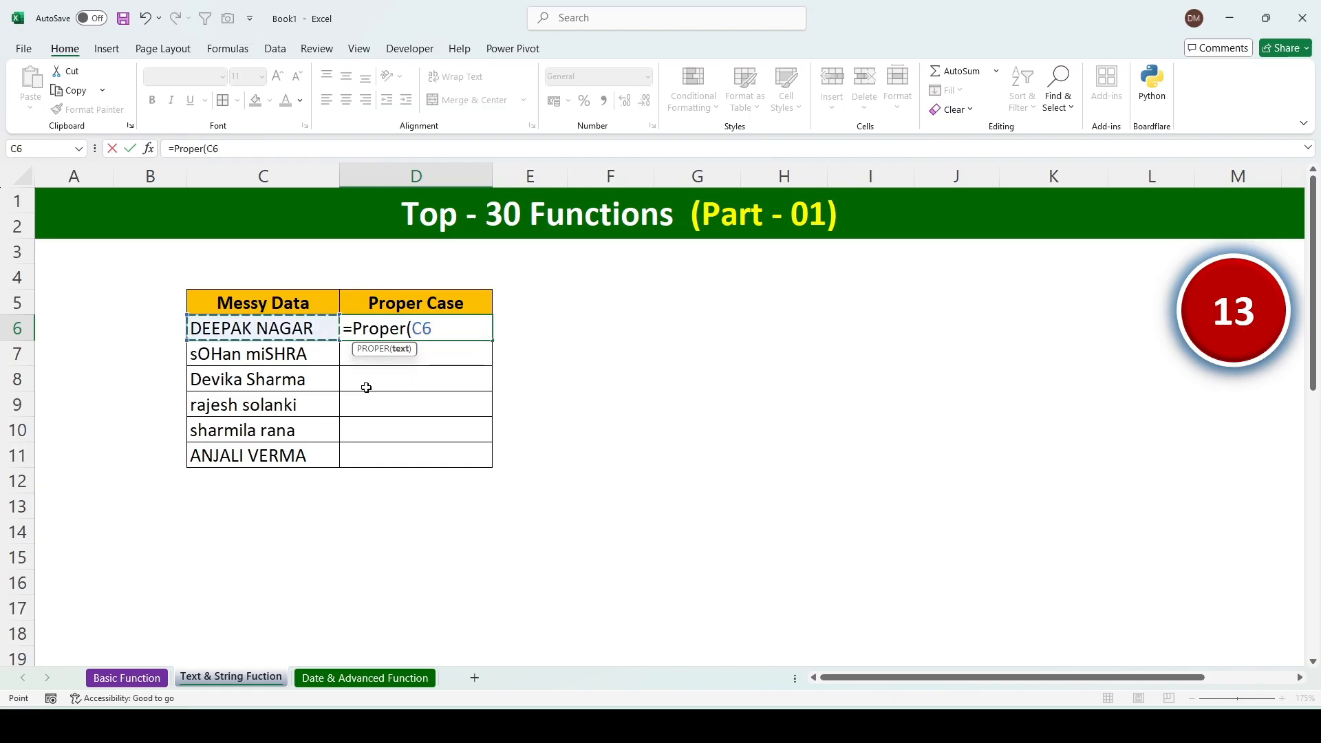
type(")")
key("Return")
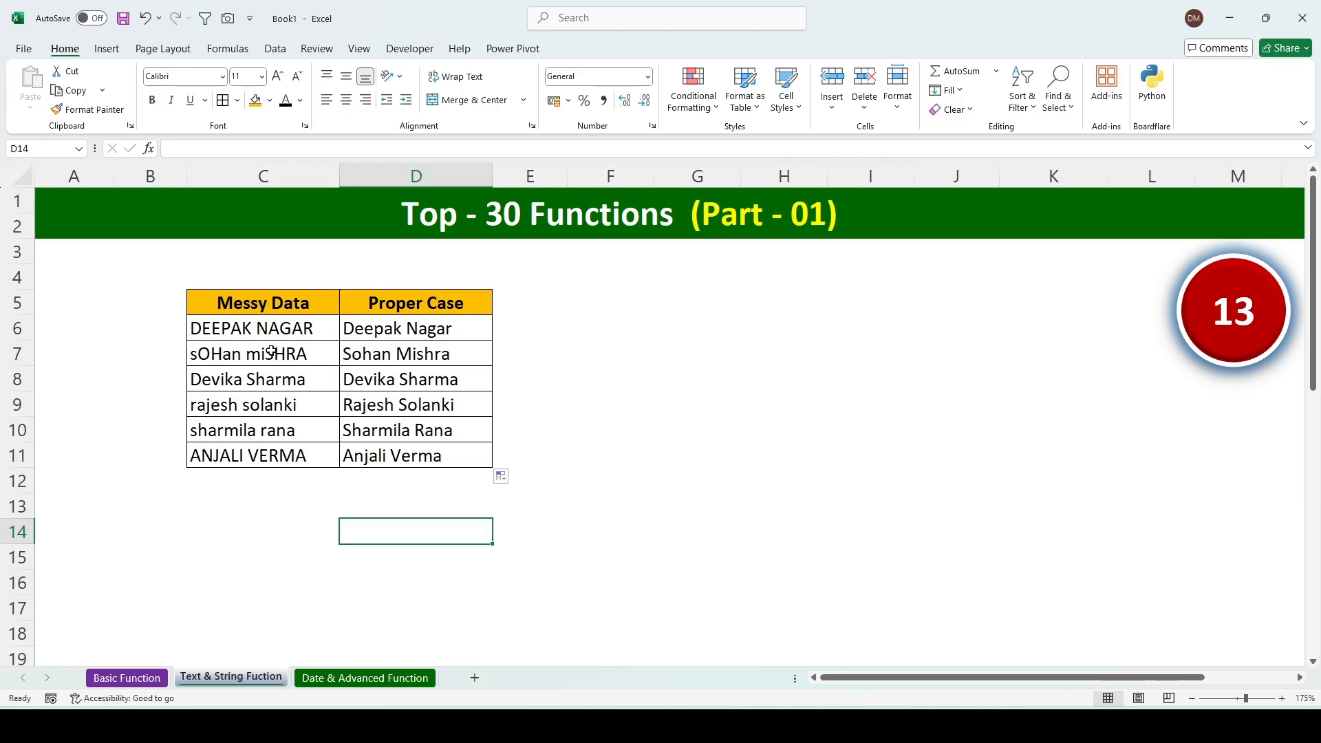
left_click_drag(272, 352, 273, 441)
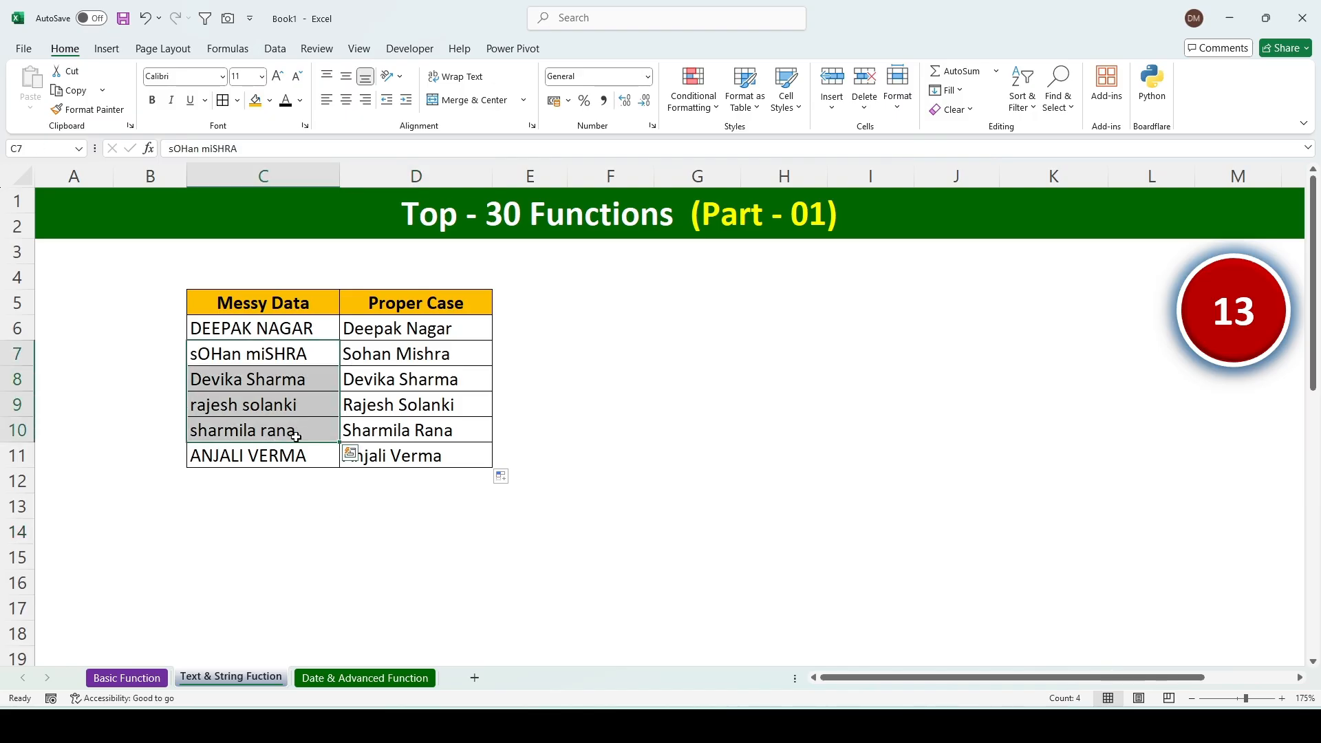
left_click_drag(388, 333, 412, 455)
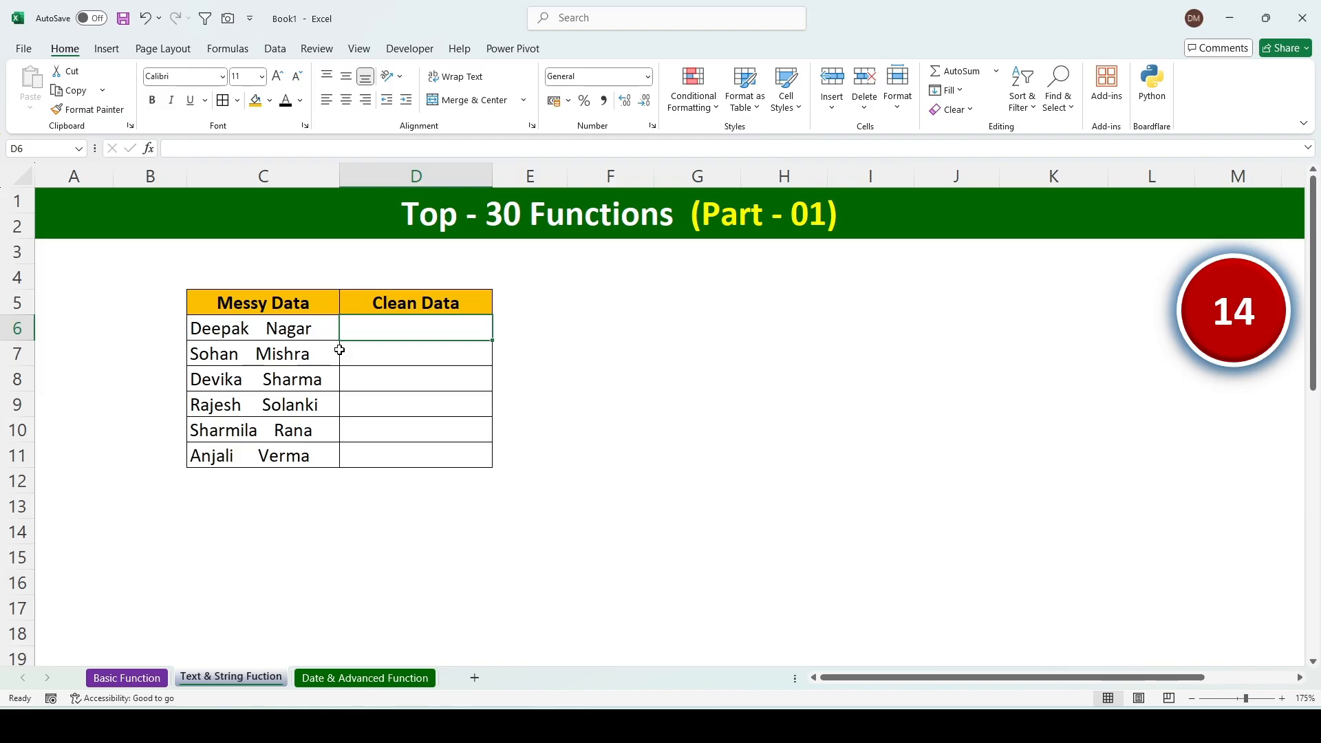
- Remove the extra spaces from the Messy Data names with =TRIM(C6) in D6 and fill the formula down the Clean Data column
type("=Trim")
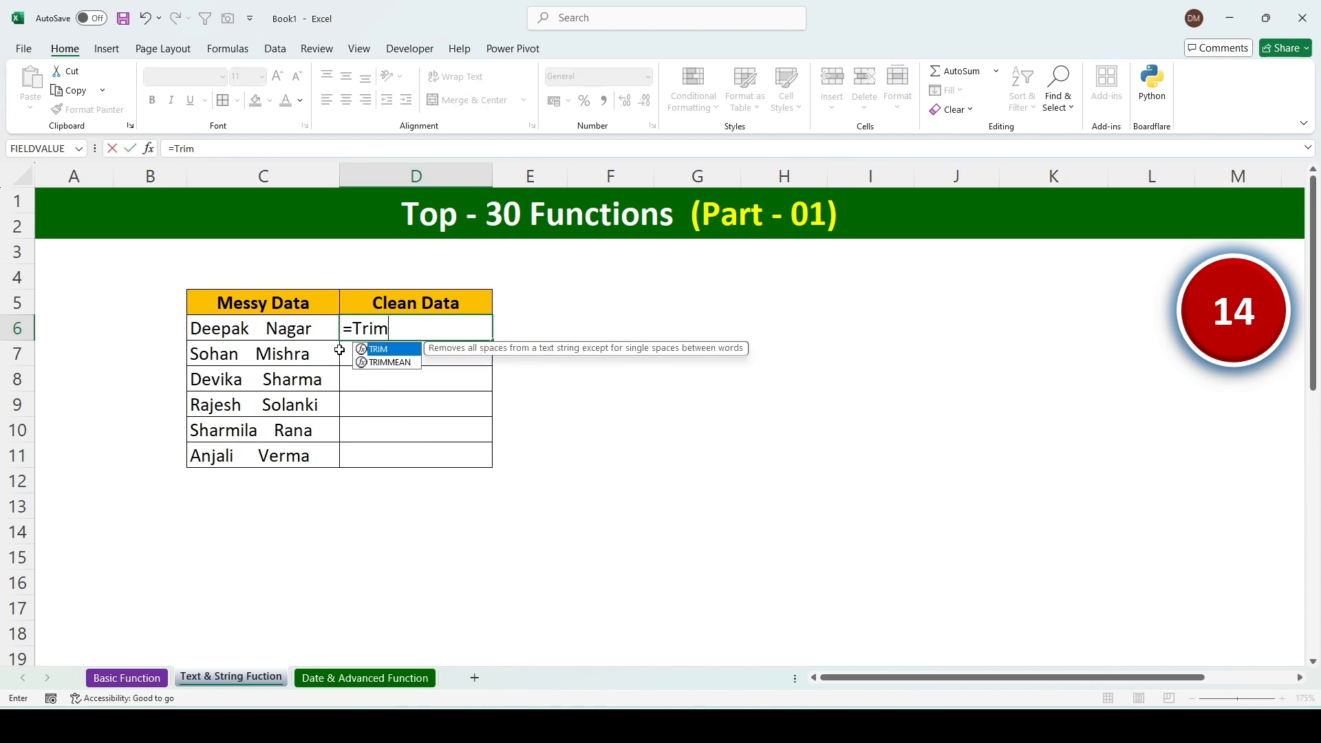
type("(")
key("Left")
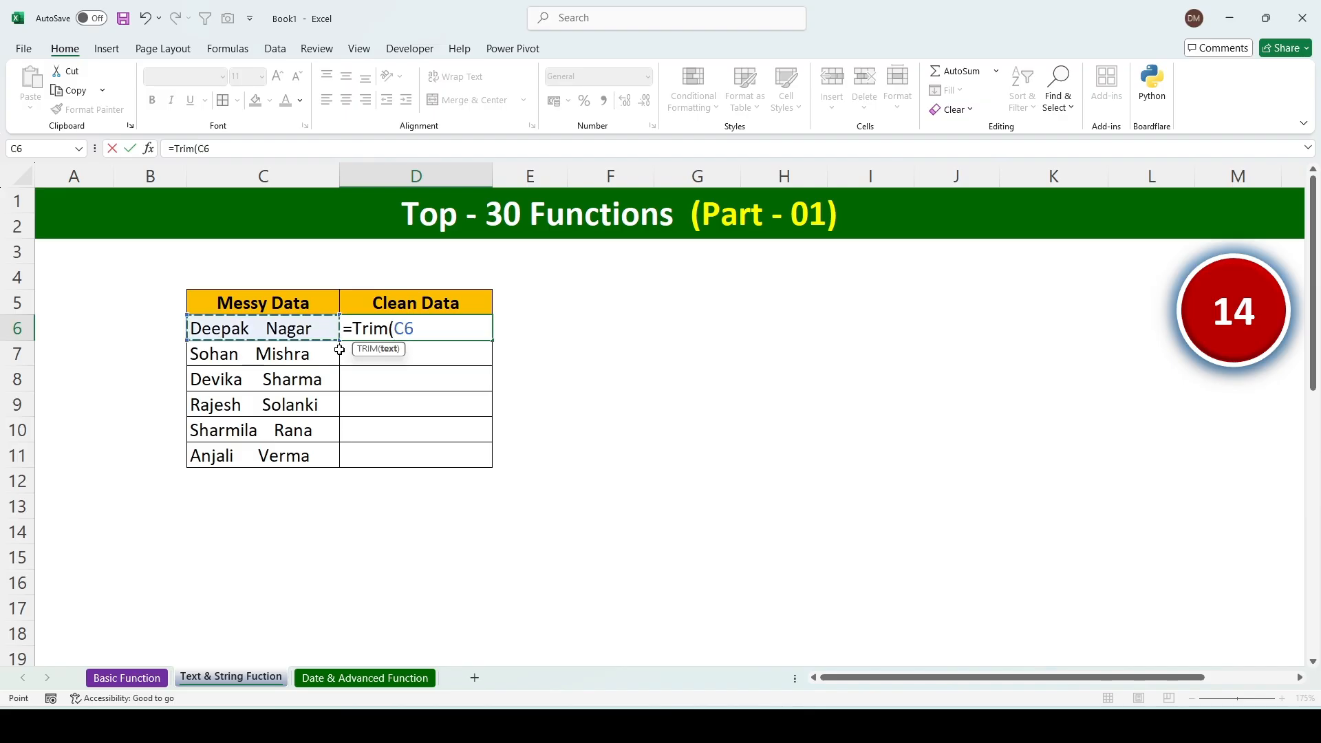
type(")")
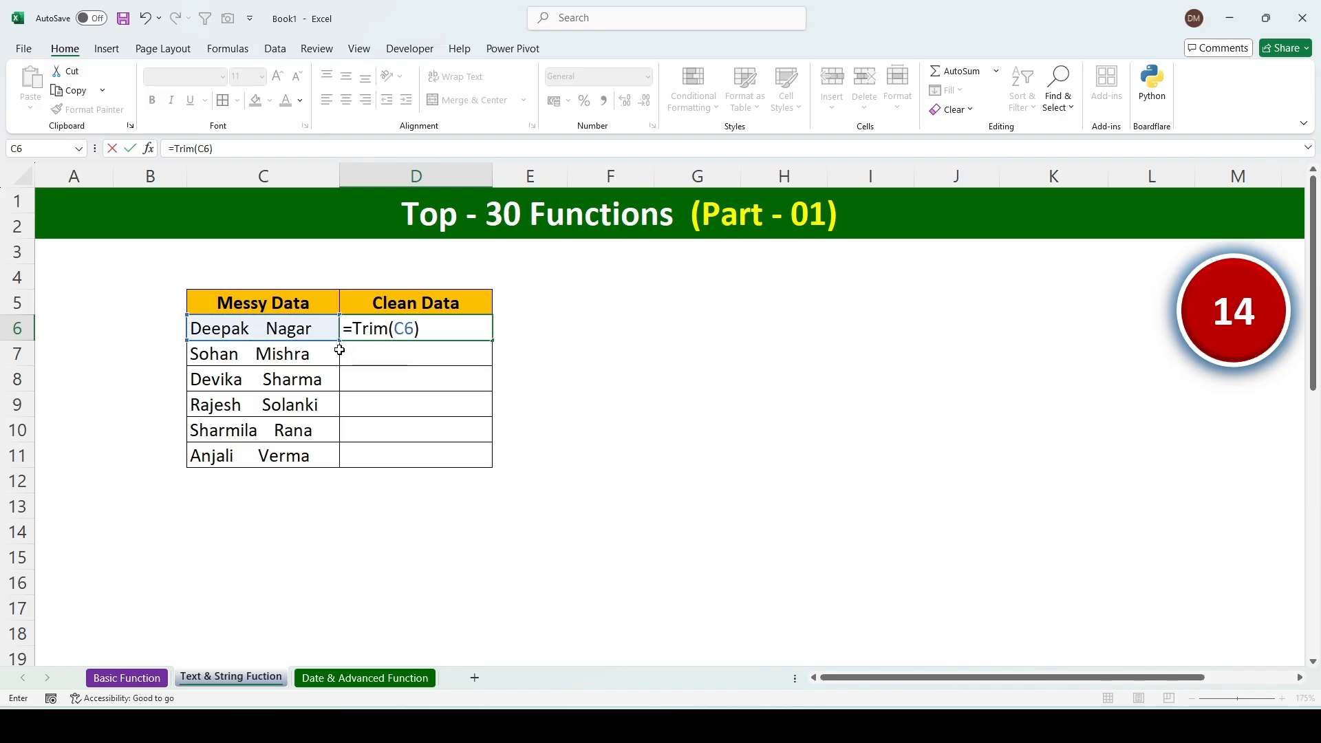
key("ctrl+Return")
double_click(492, 340)
left_click(611, 532)
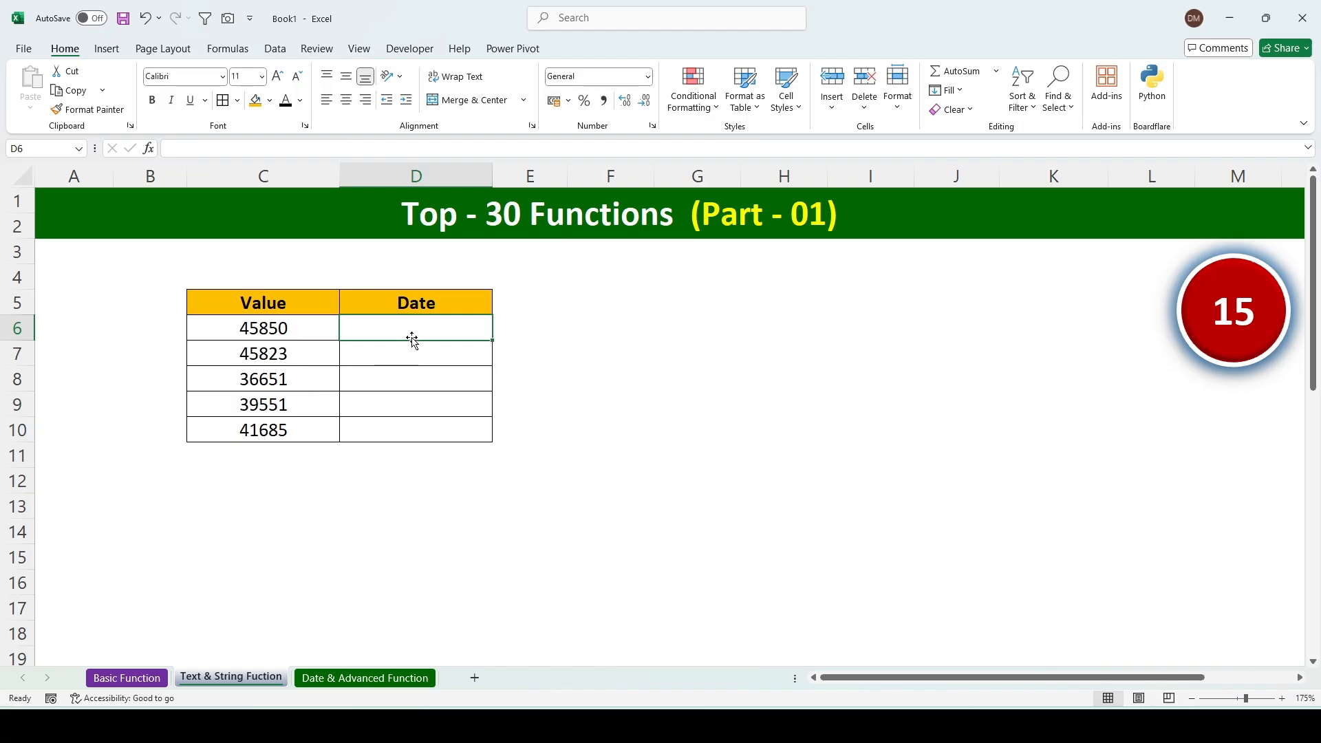
- Convert the Value numbers to dates with =TEXT(C6,"dd-mm-yyyy") in D6 and fill the formula down through D10
type("=T")
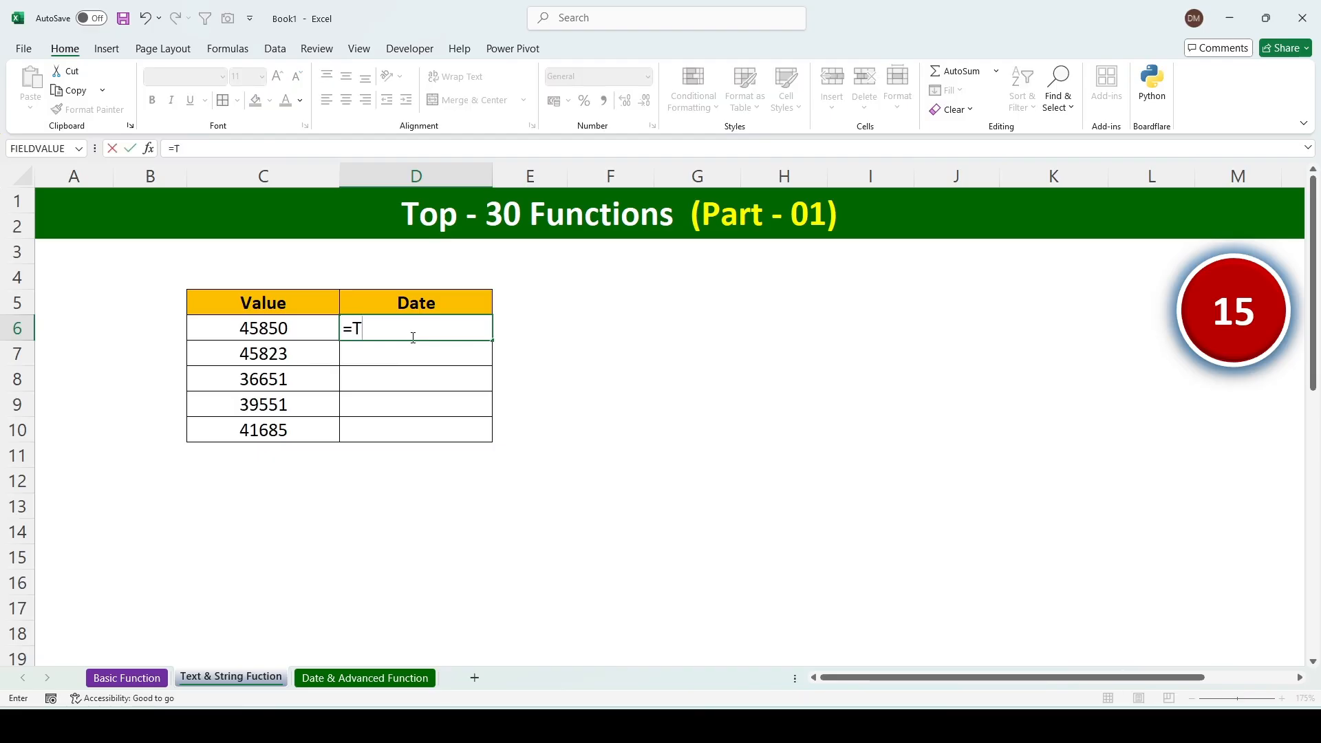
type("ext(")
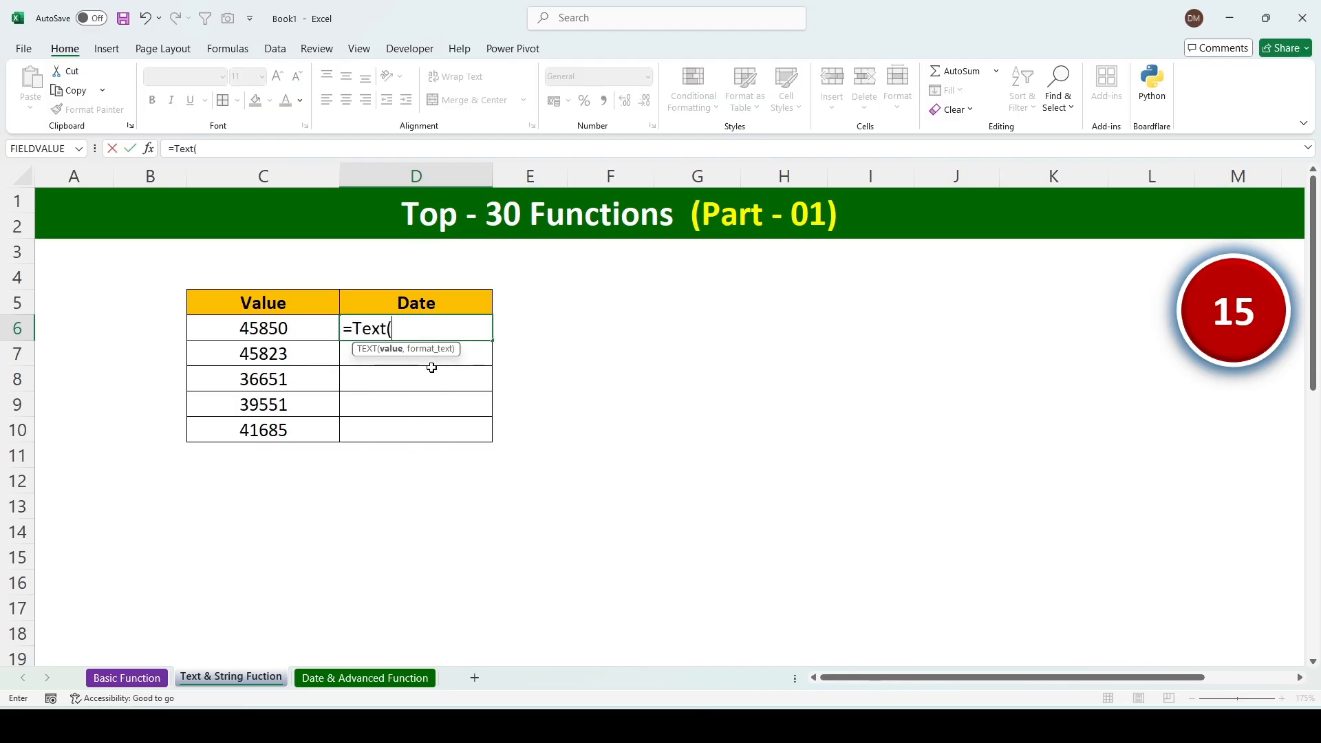
key("Left")
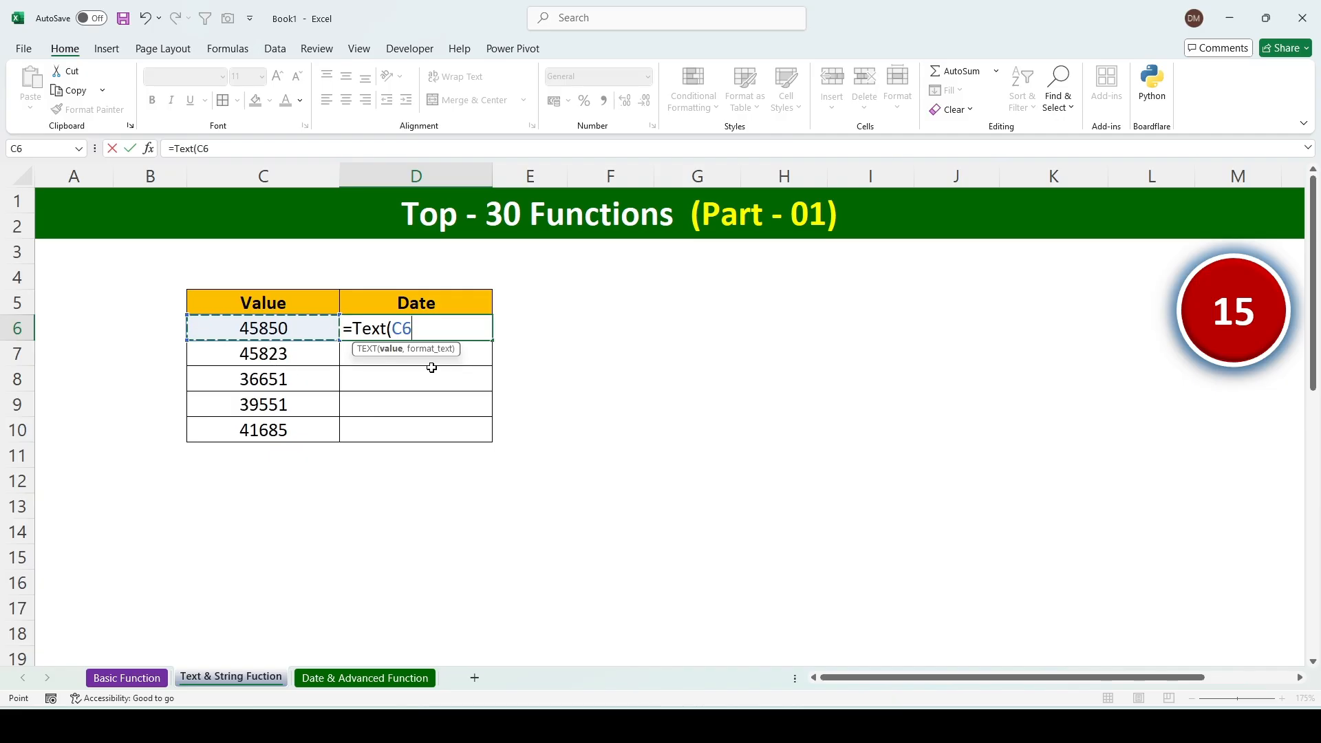
type(",")
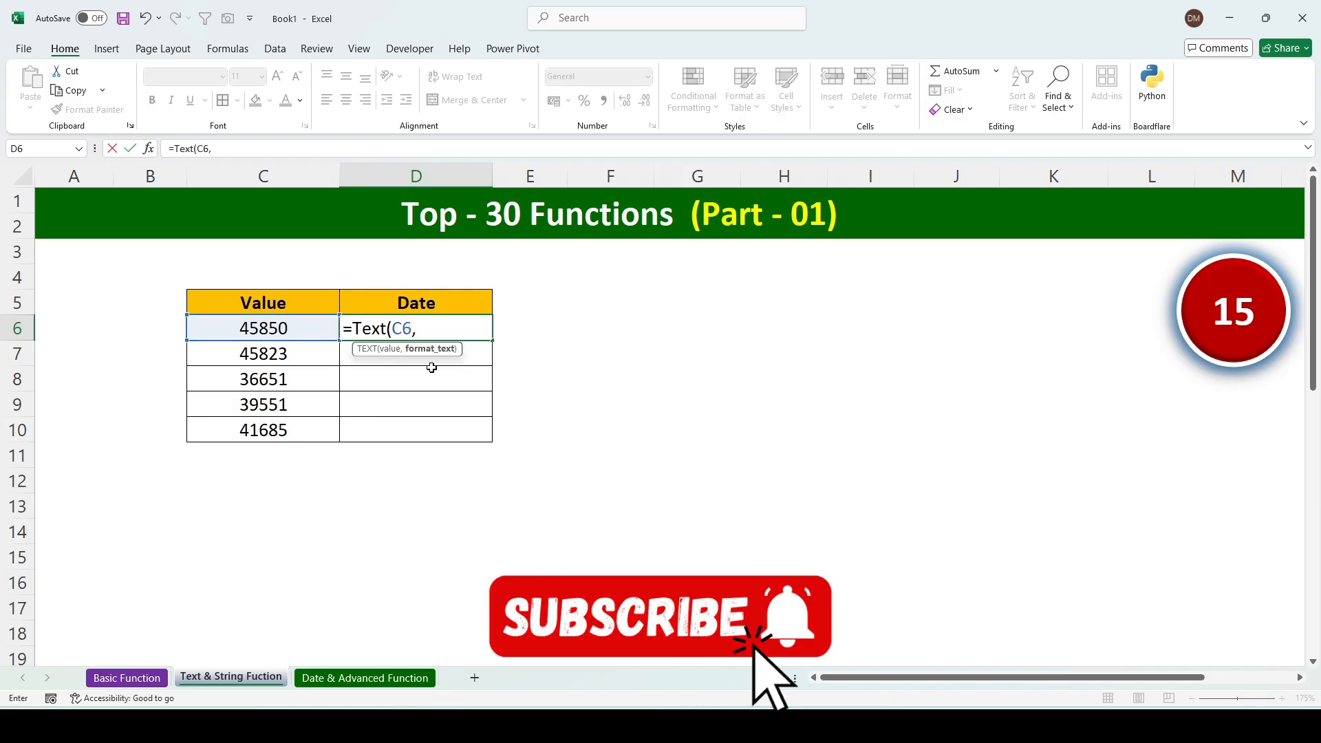
type("\"dd-")
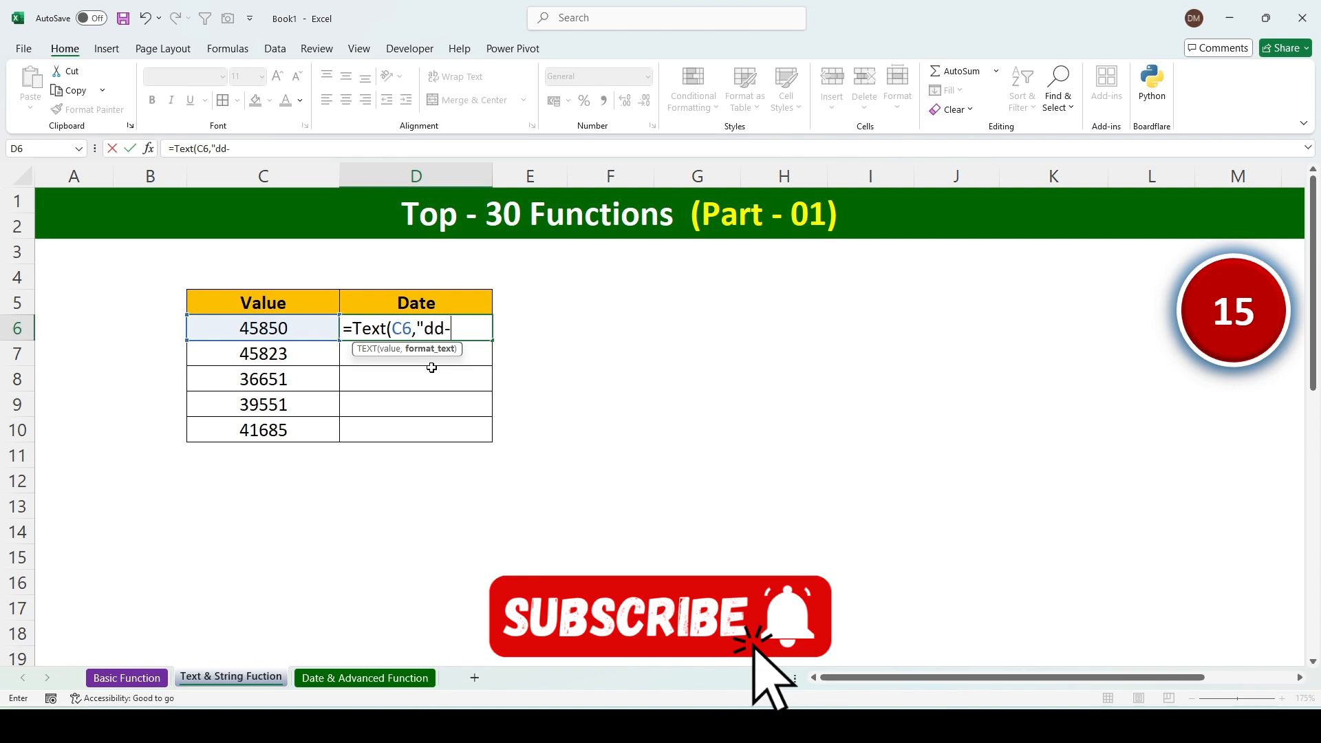
type("mm-")
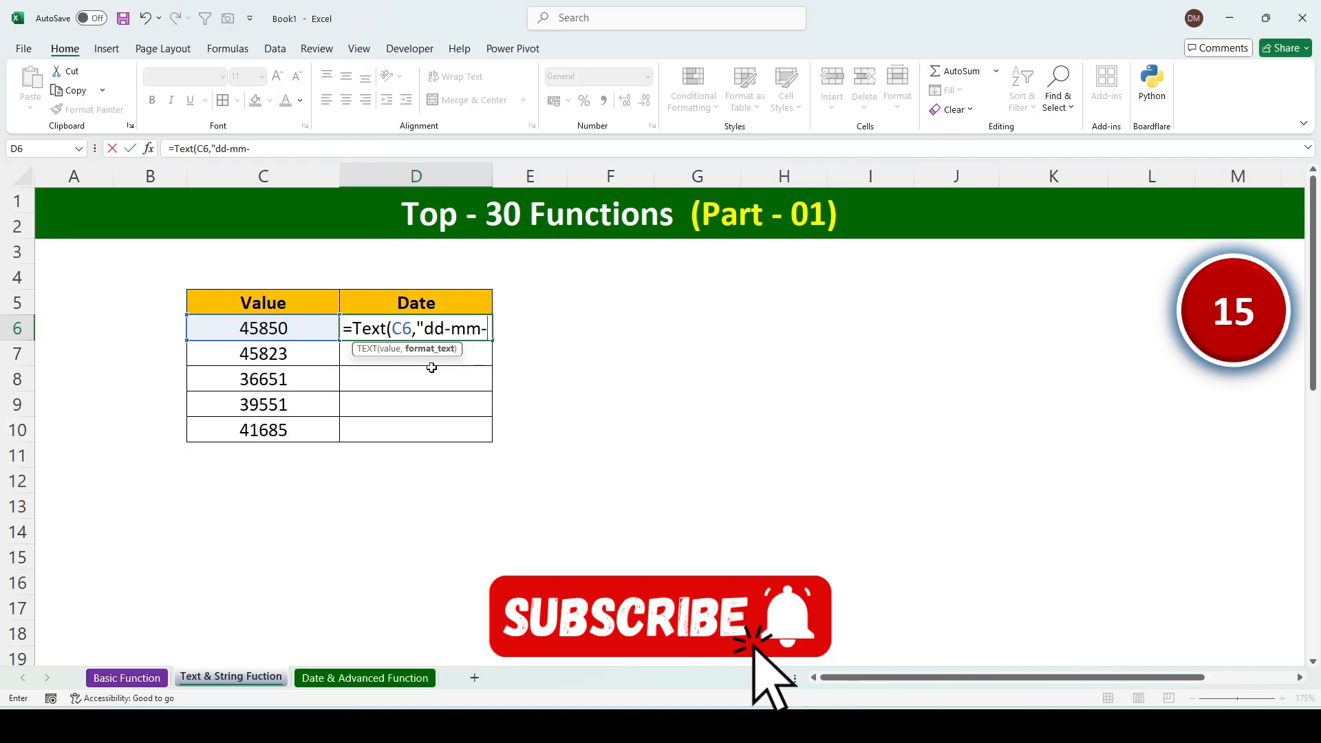
type("yyyy\")")
key("ctrl+Return")
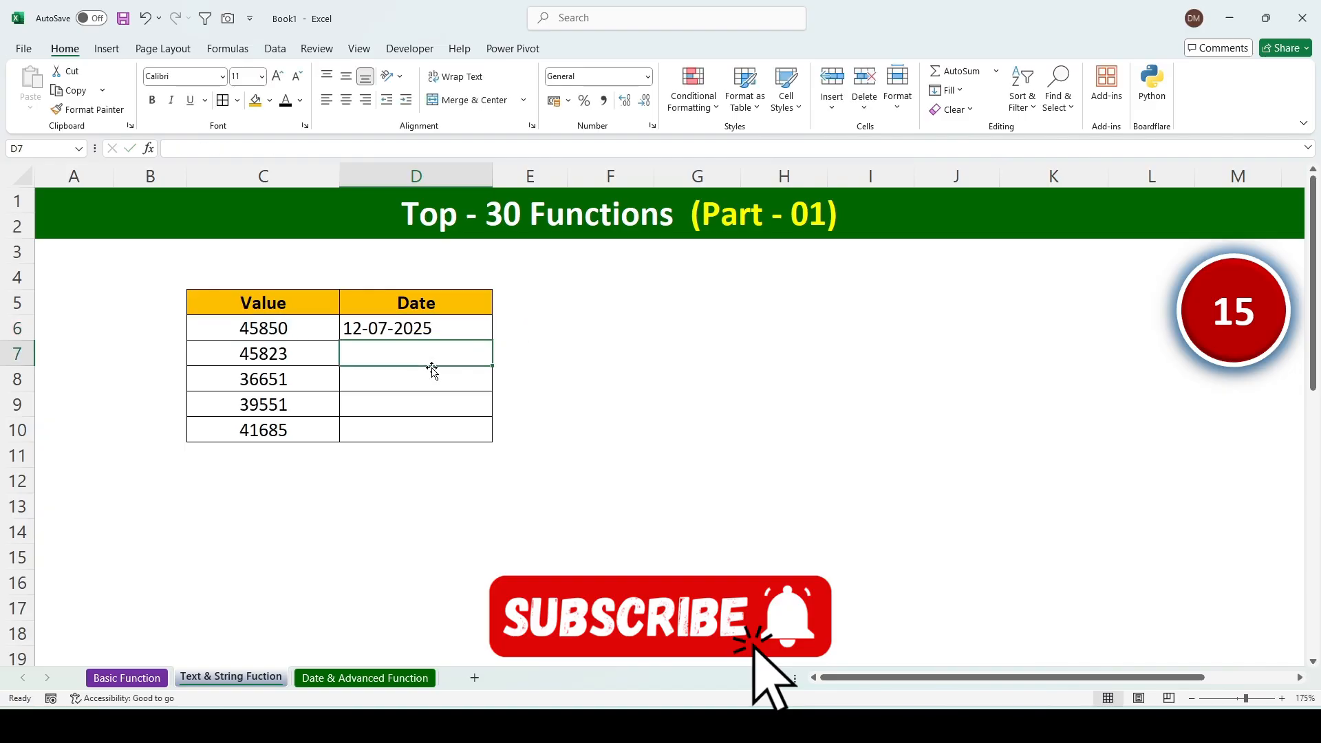
left_click_drag(492, 341, 548, 424)
left_click(549, 425)
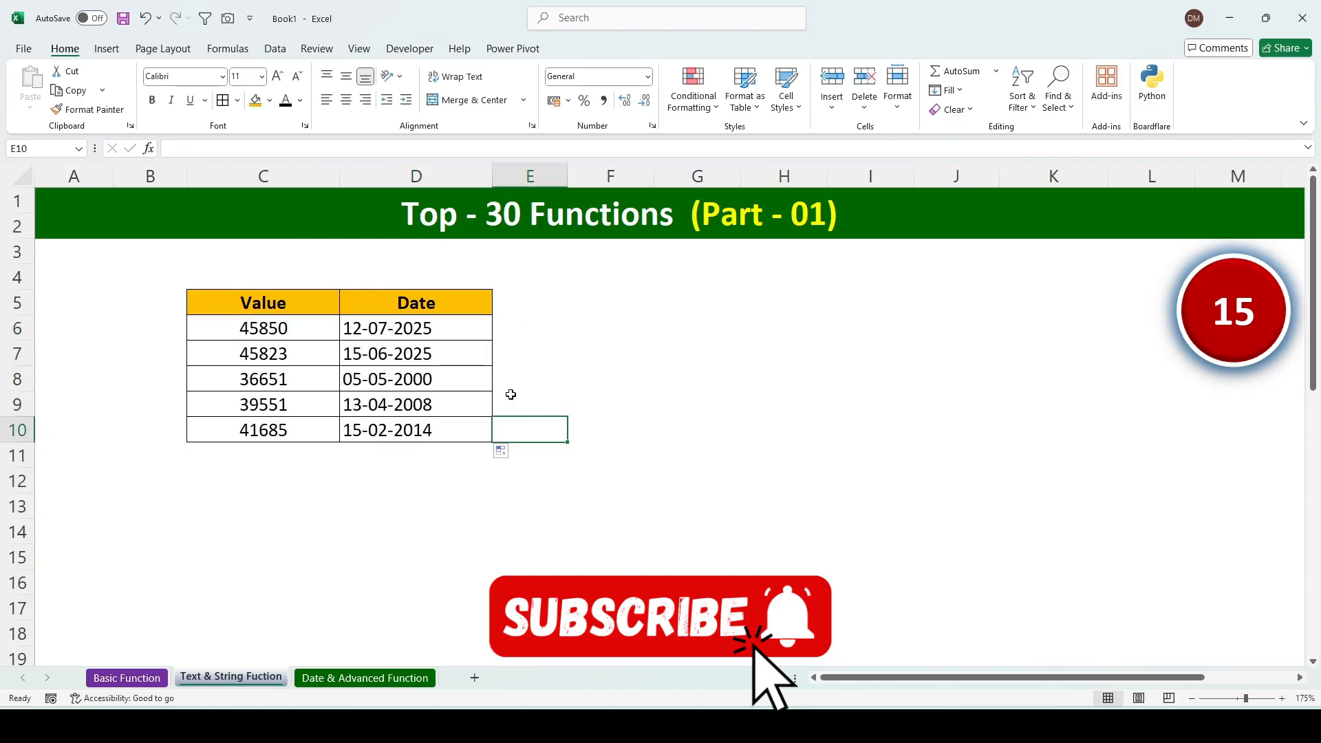
left_click(635, 439)
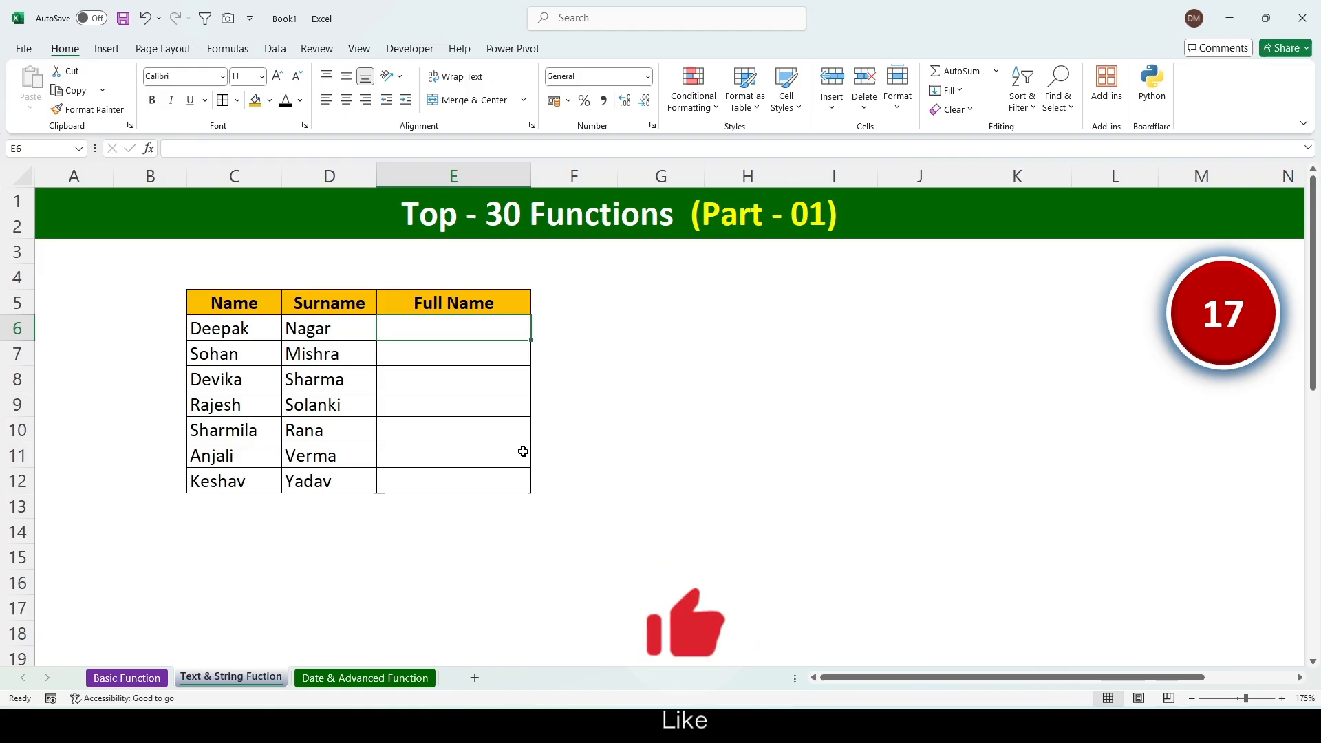
- Join name and surname with a space using =CONCATENATE(C6," ",D6) in E6 and fill the rest of the Full Name column
type("=Co")
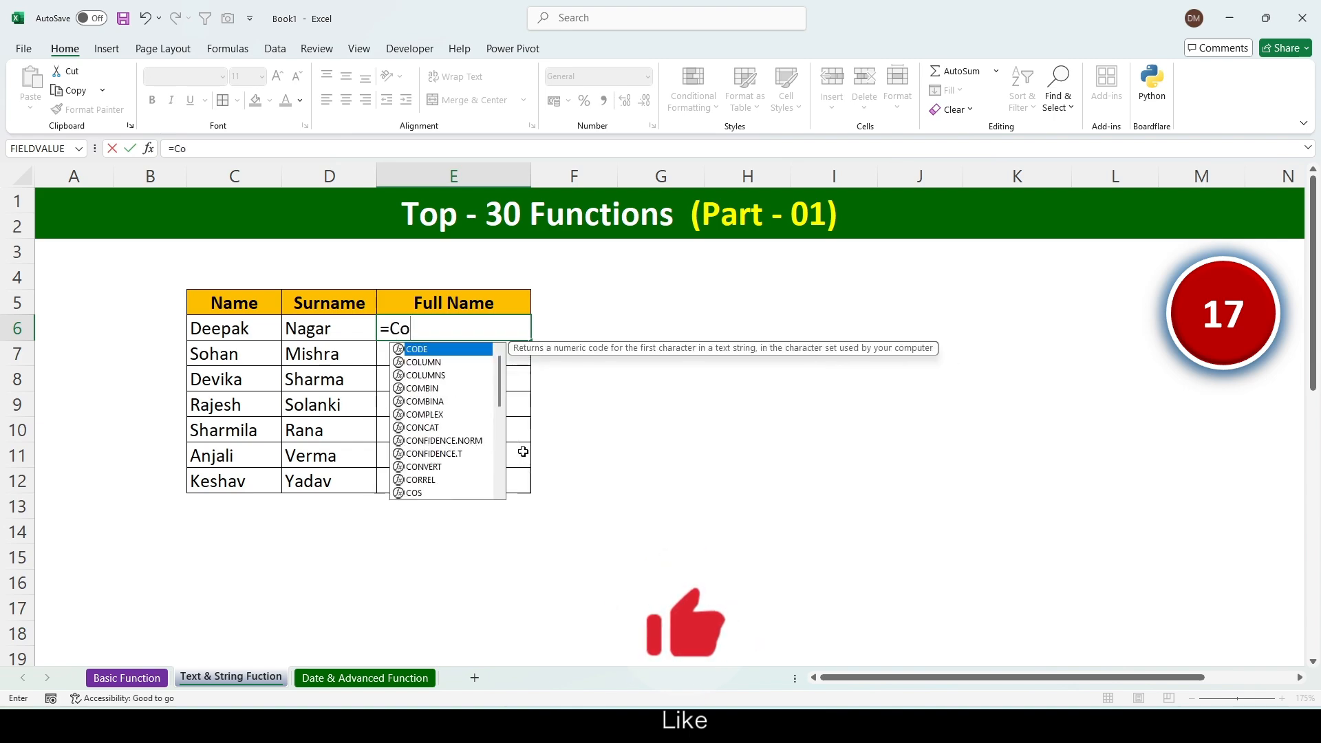
type("nc")
double_click(441, 361)
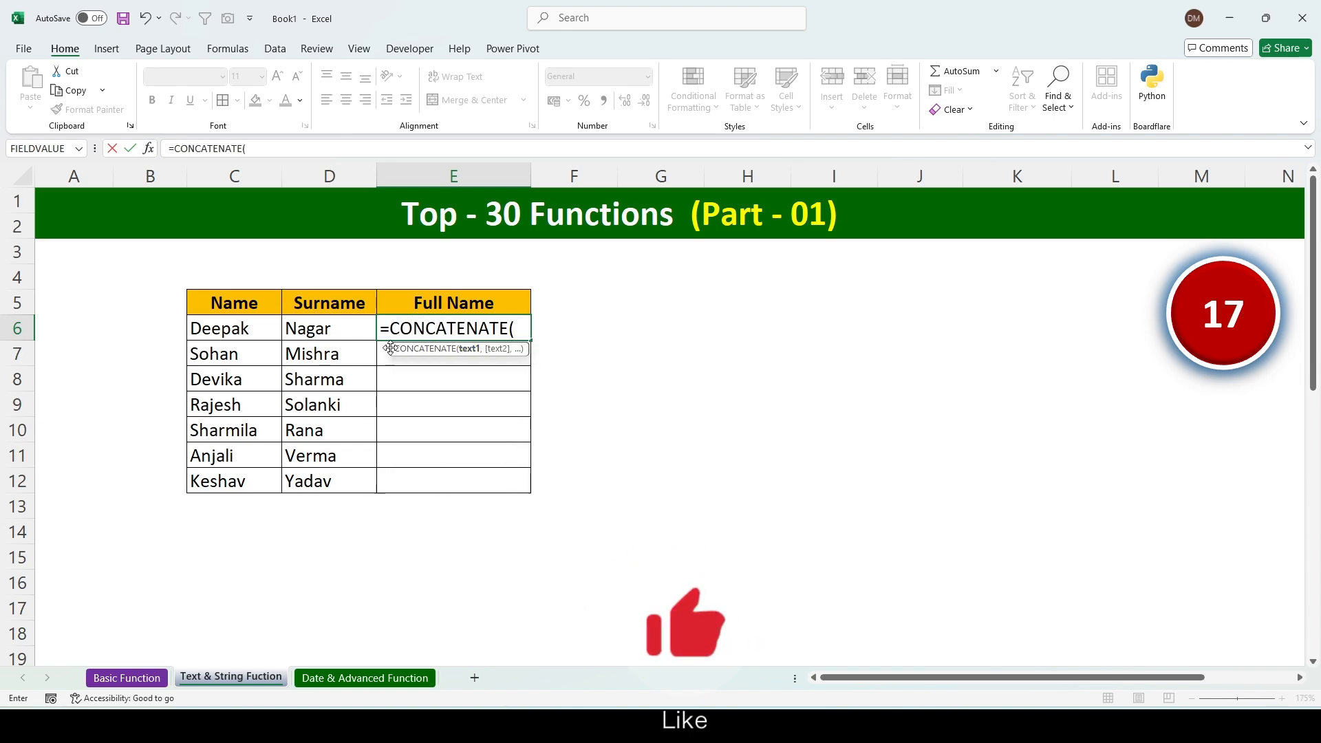
left_click(261, 331)
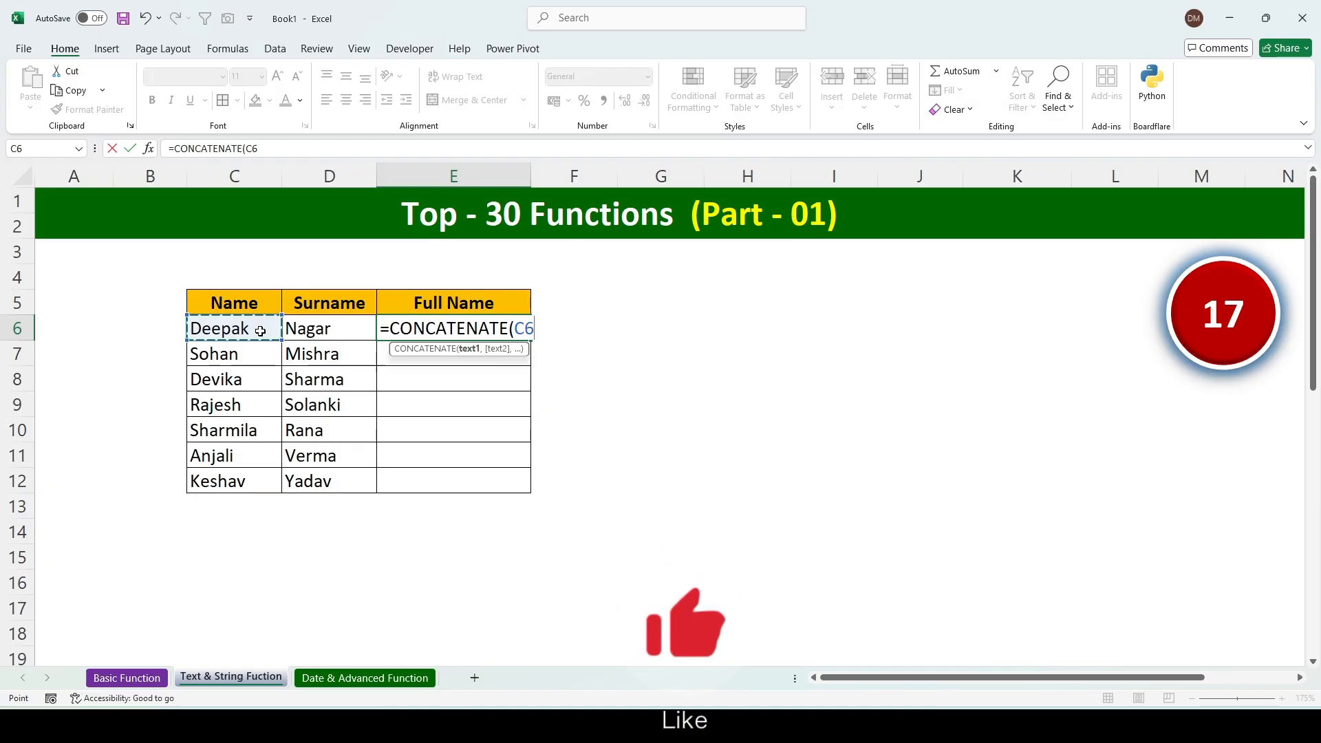
type(",\"")
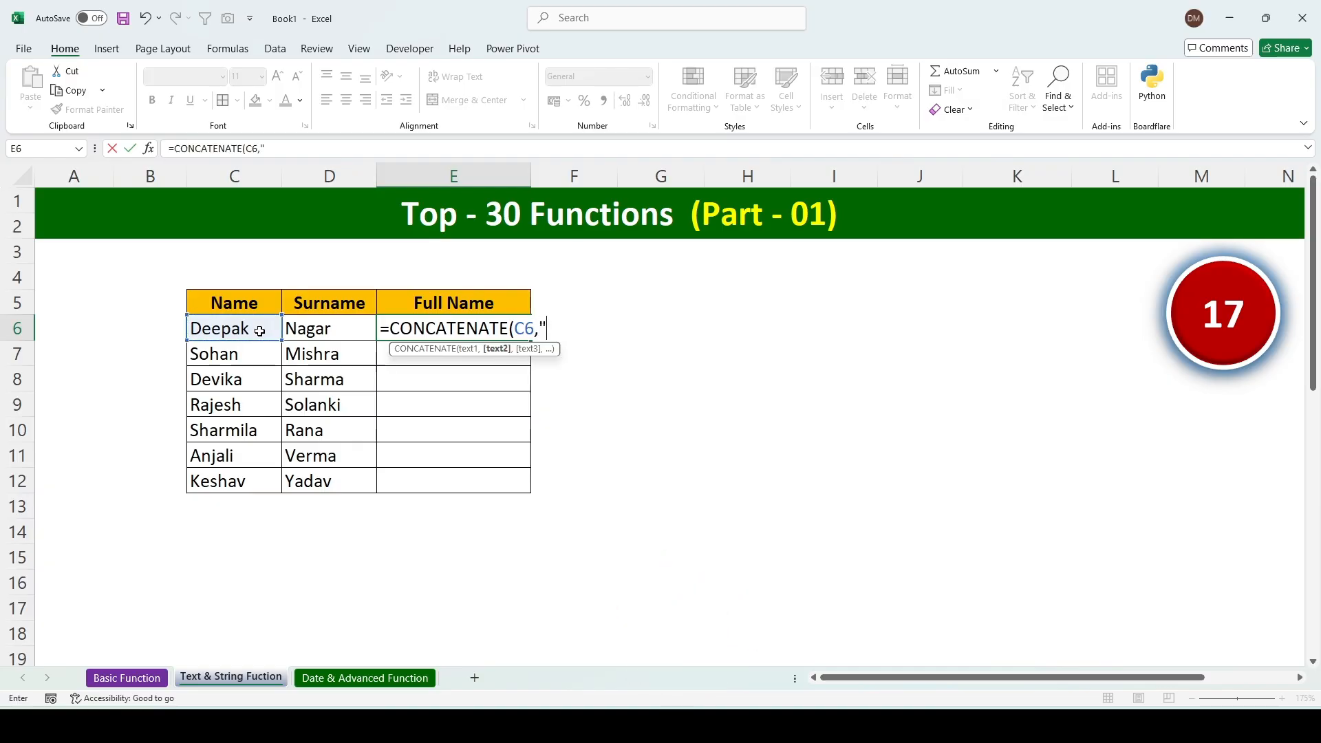
type(" \",")
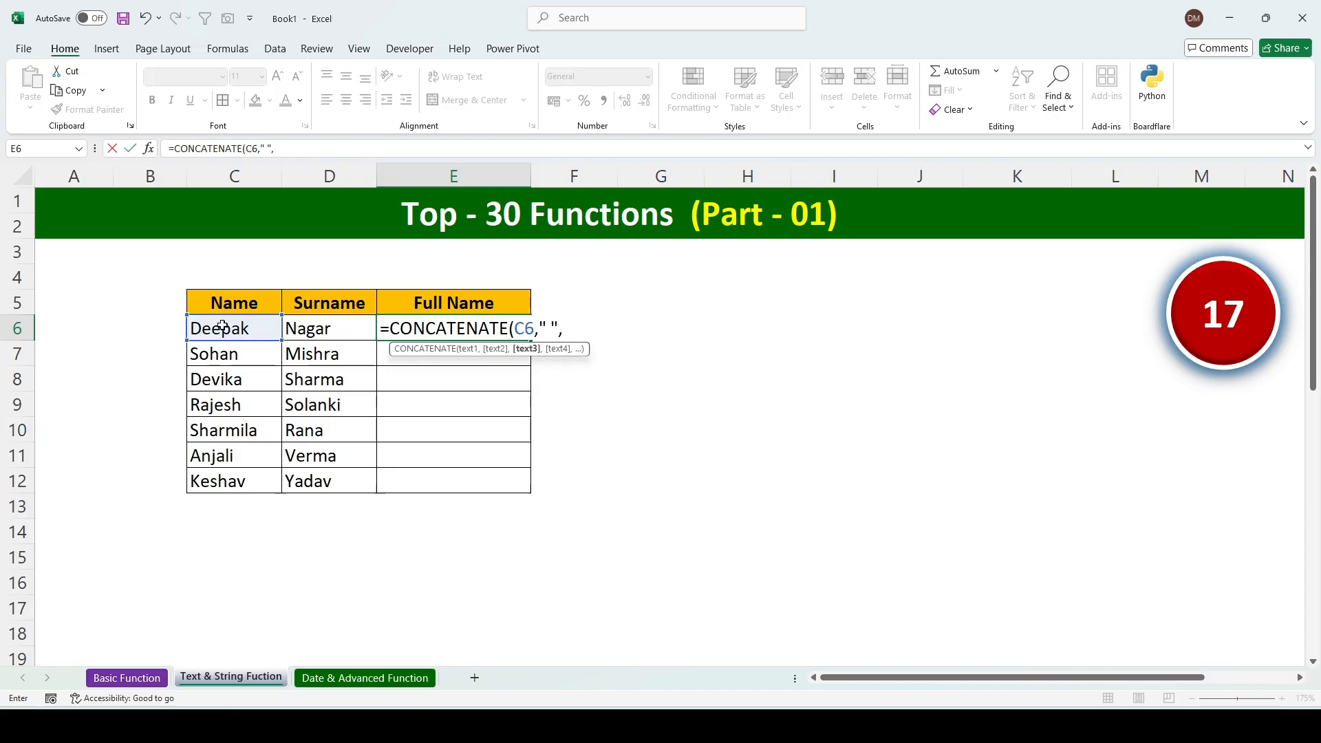
left_click(312, 332)
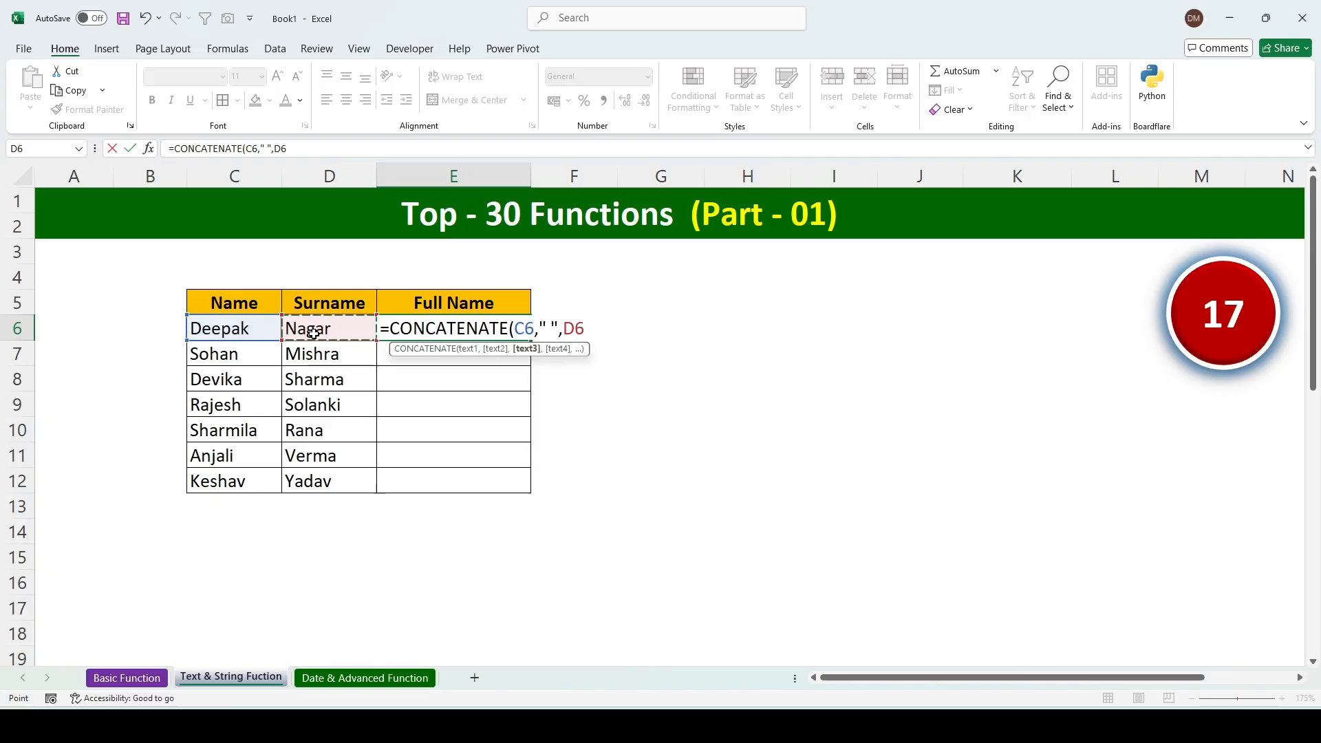
type(")")
key("Return")
key("ctrl+e")
left_click(657, 455)
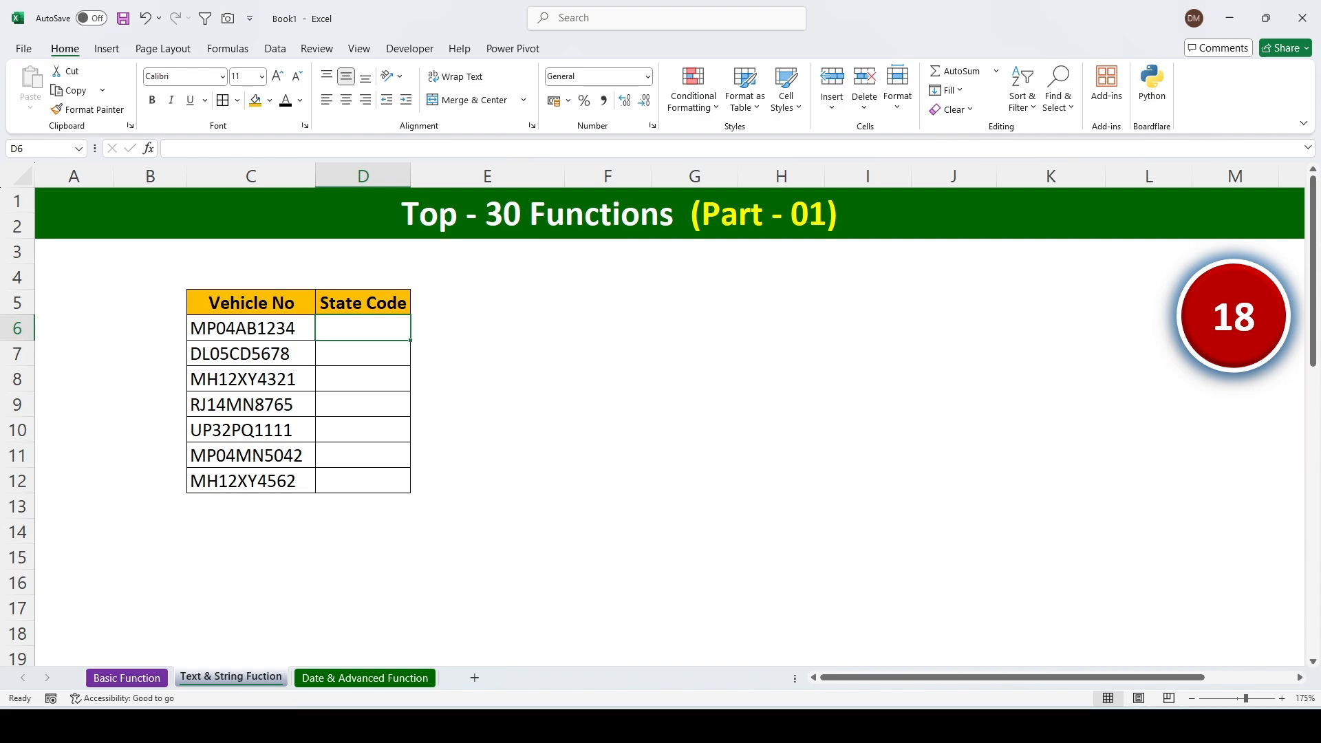
- Extract the state code from each vehicle number with =LEFT(C6,2) in D6 and fill the formula down the State Code column
type("=L")
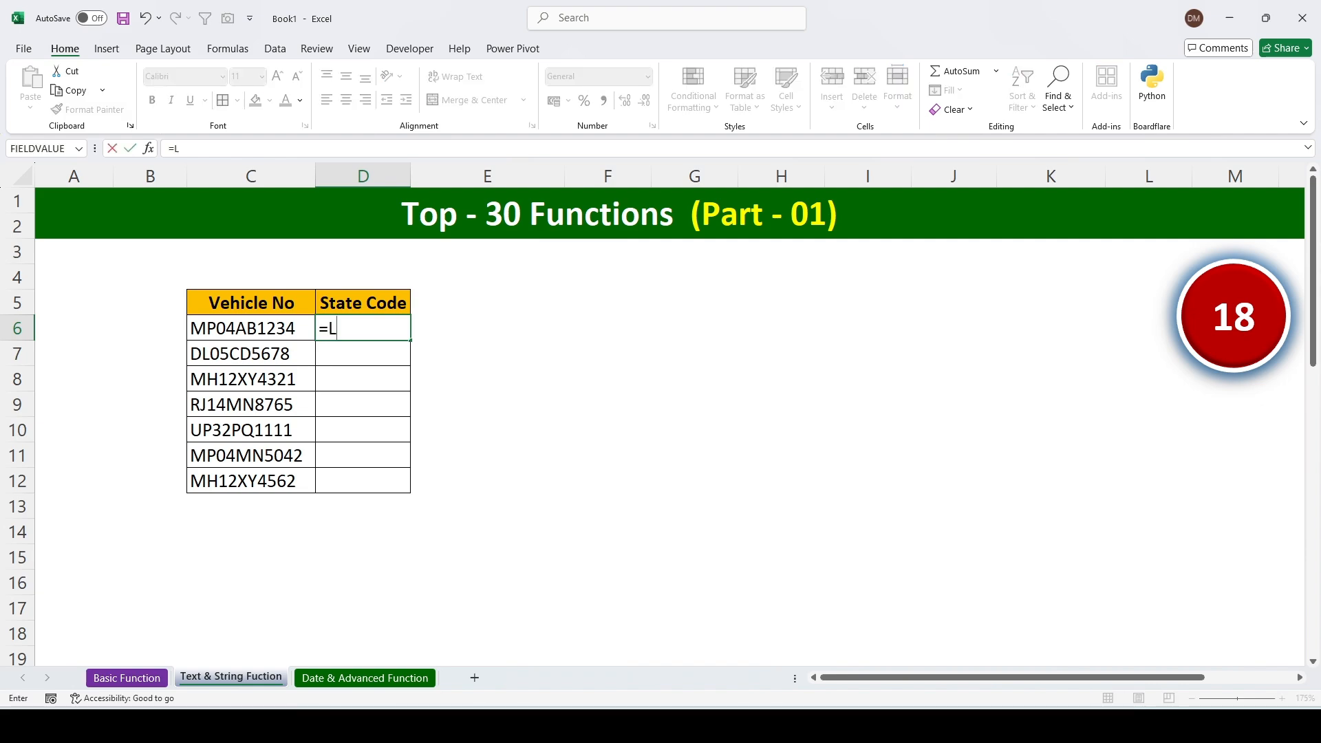
type("eft(")
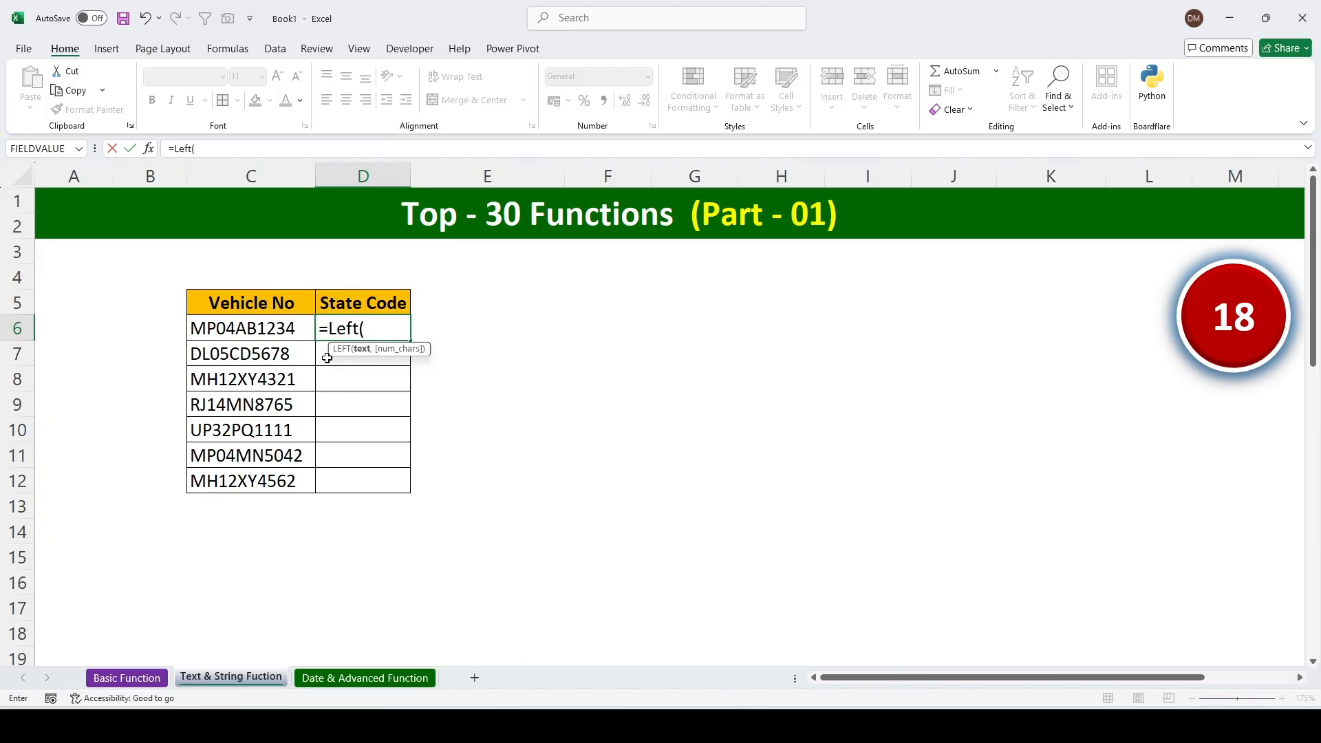
left_click(300, 337)
type(",")
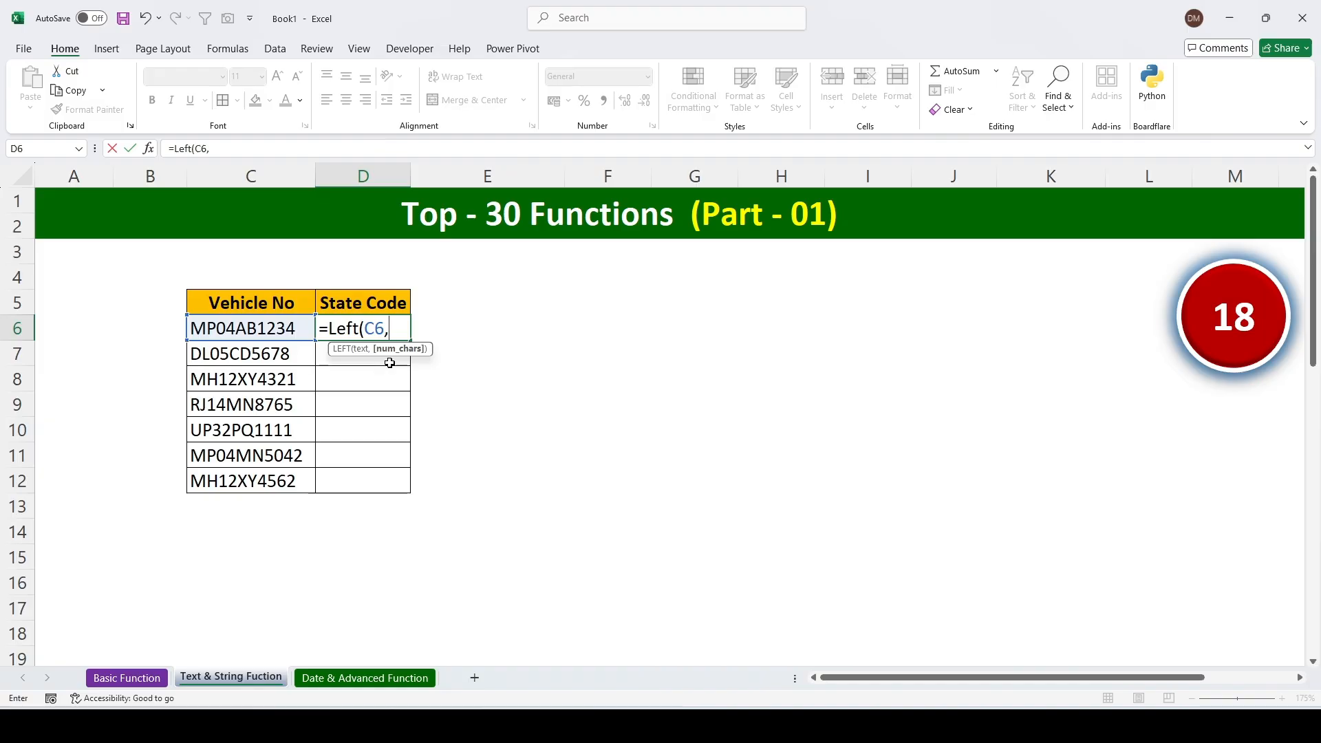
type("2)")
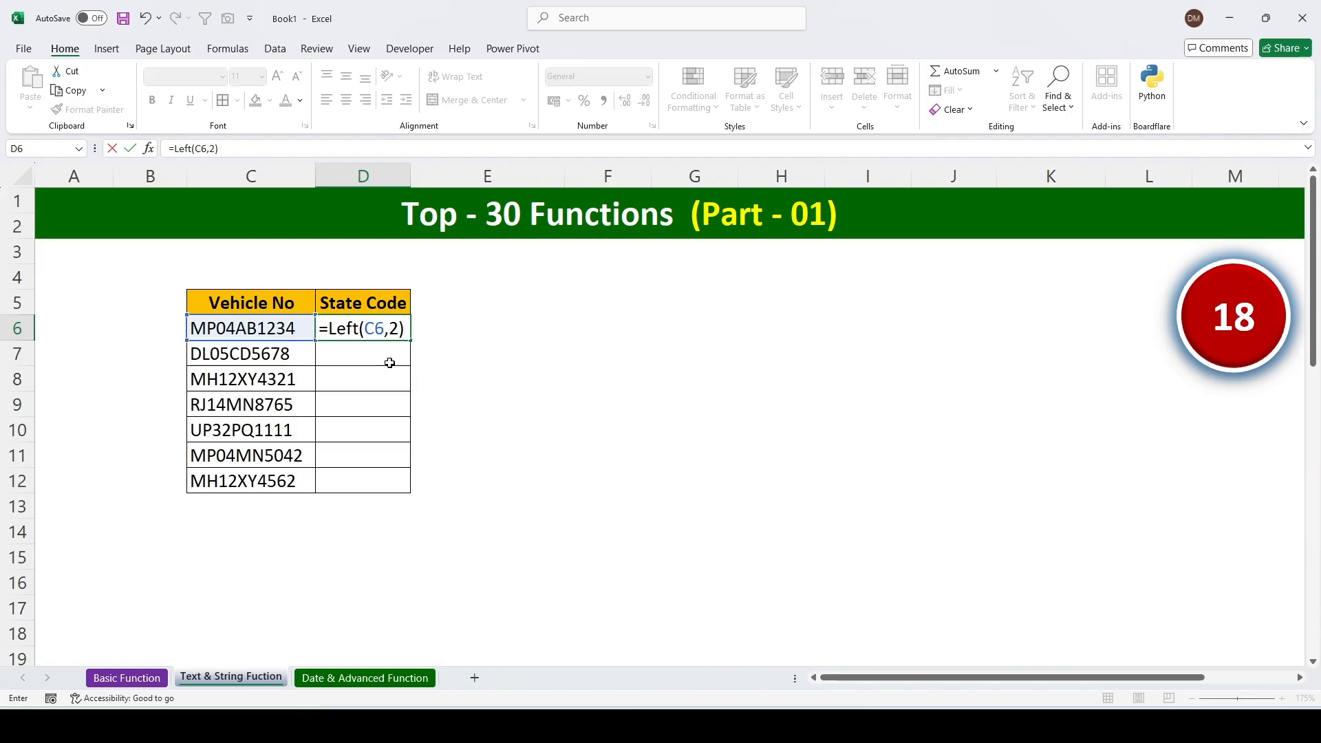
key("Return")
left_click(359, 323)
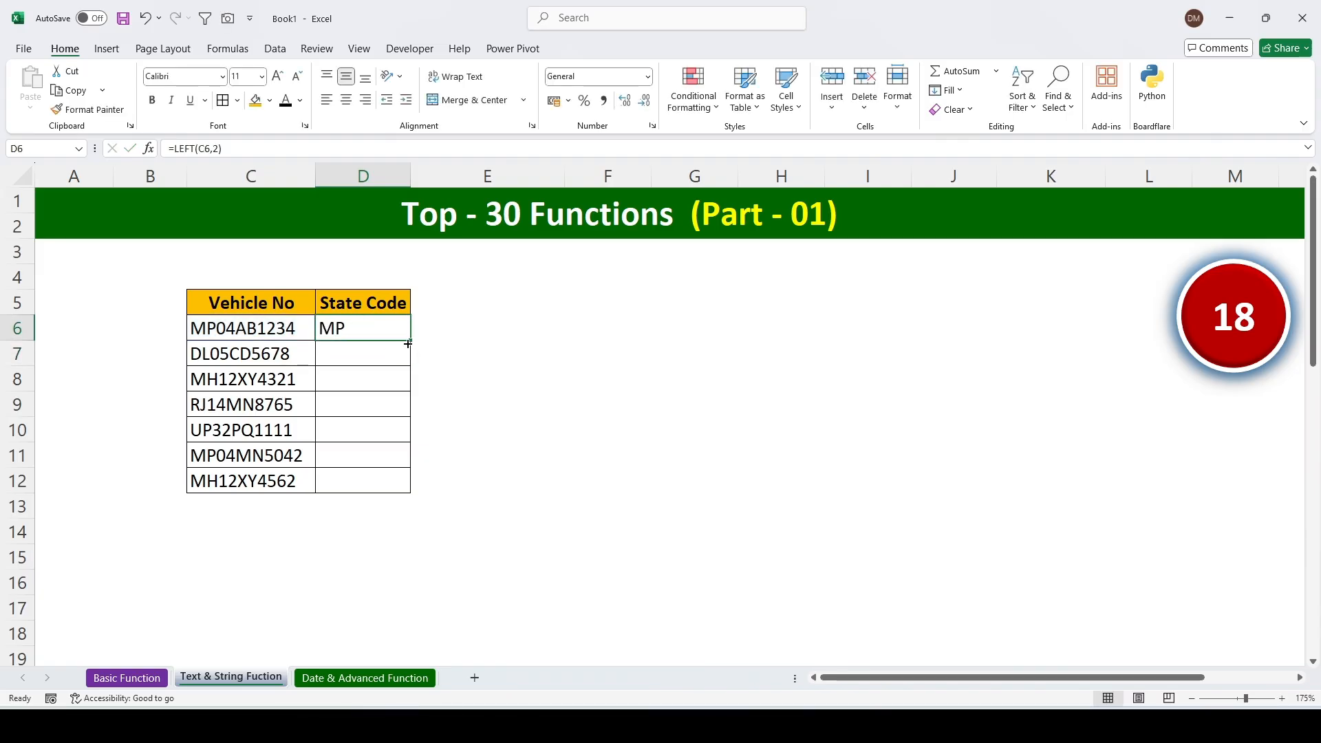
double_click(412, 341)
left_click(476, 395)
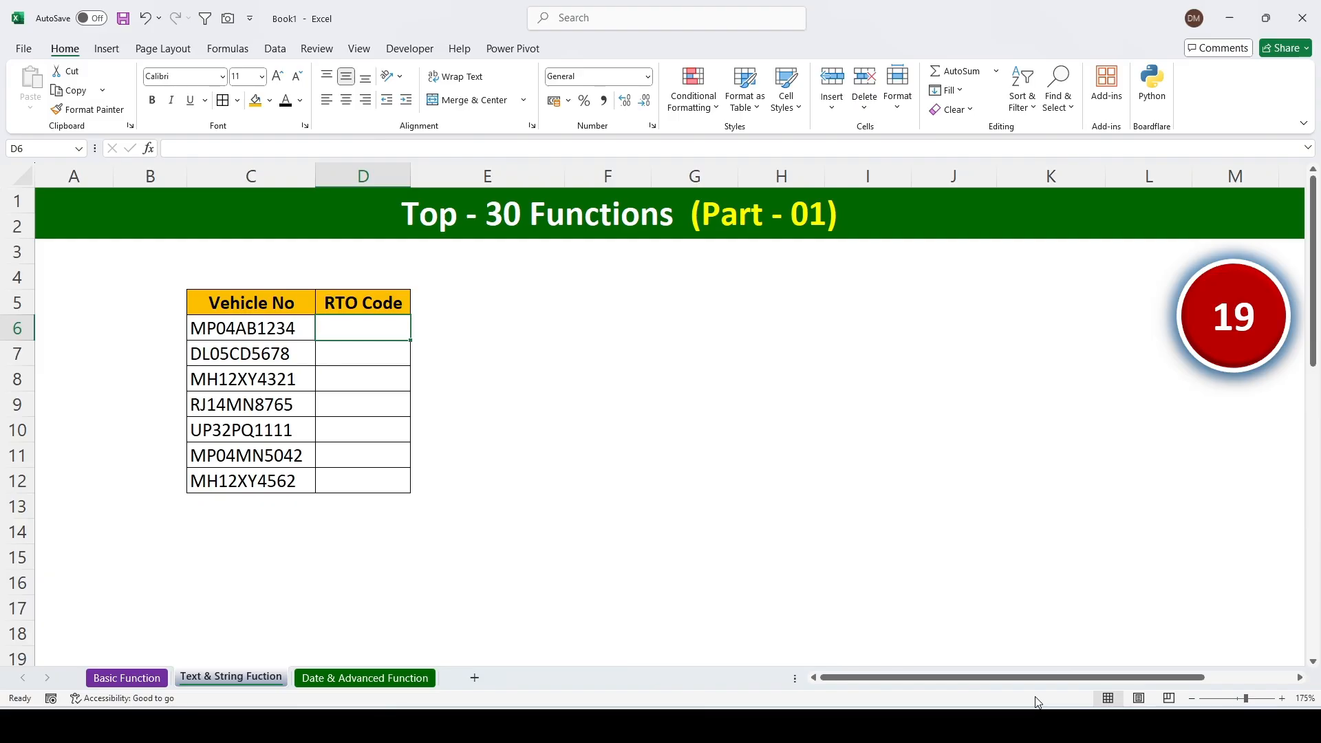
- Extract the RTO code from the first vehicle number by entering =MID(C6,3,2) in D6
type("=")
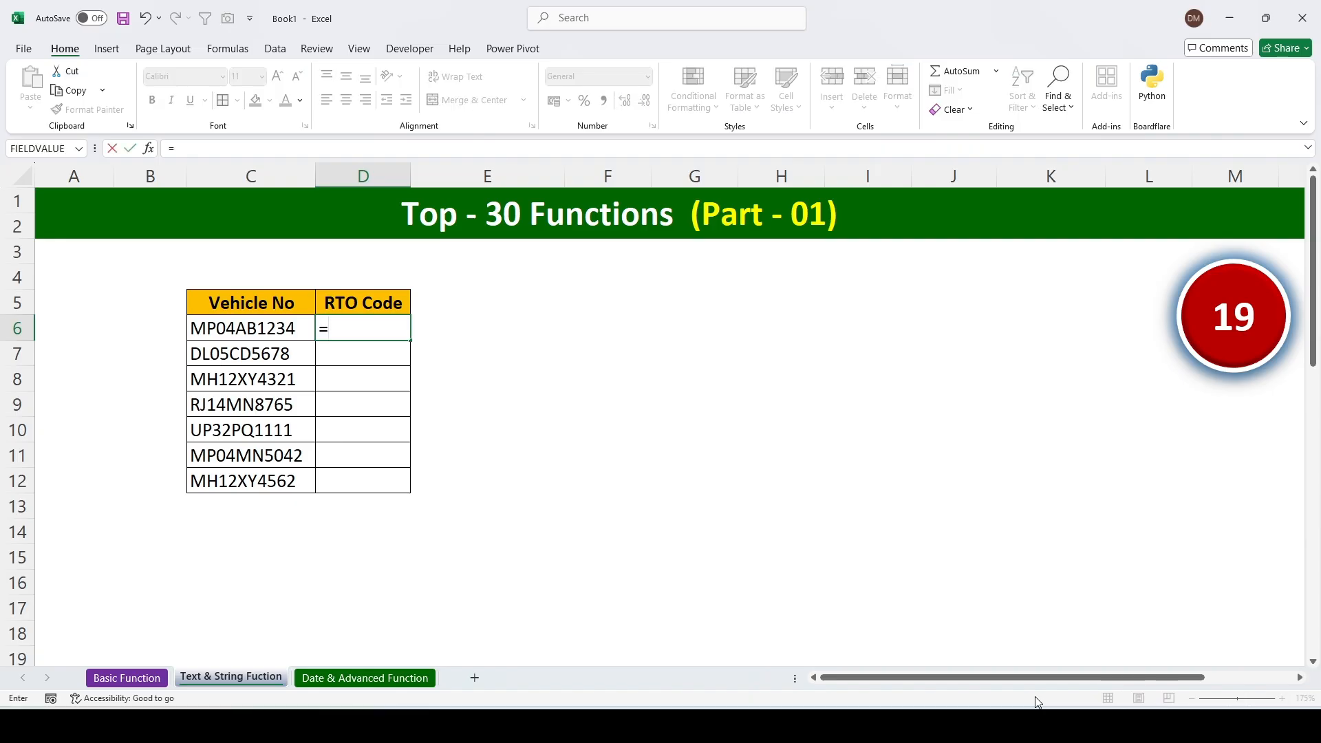
type("Mid(")
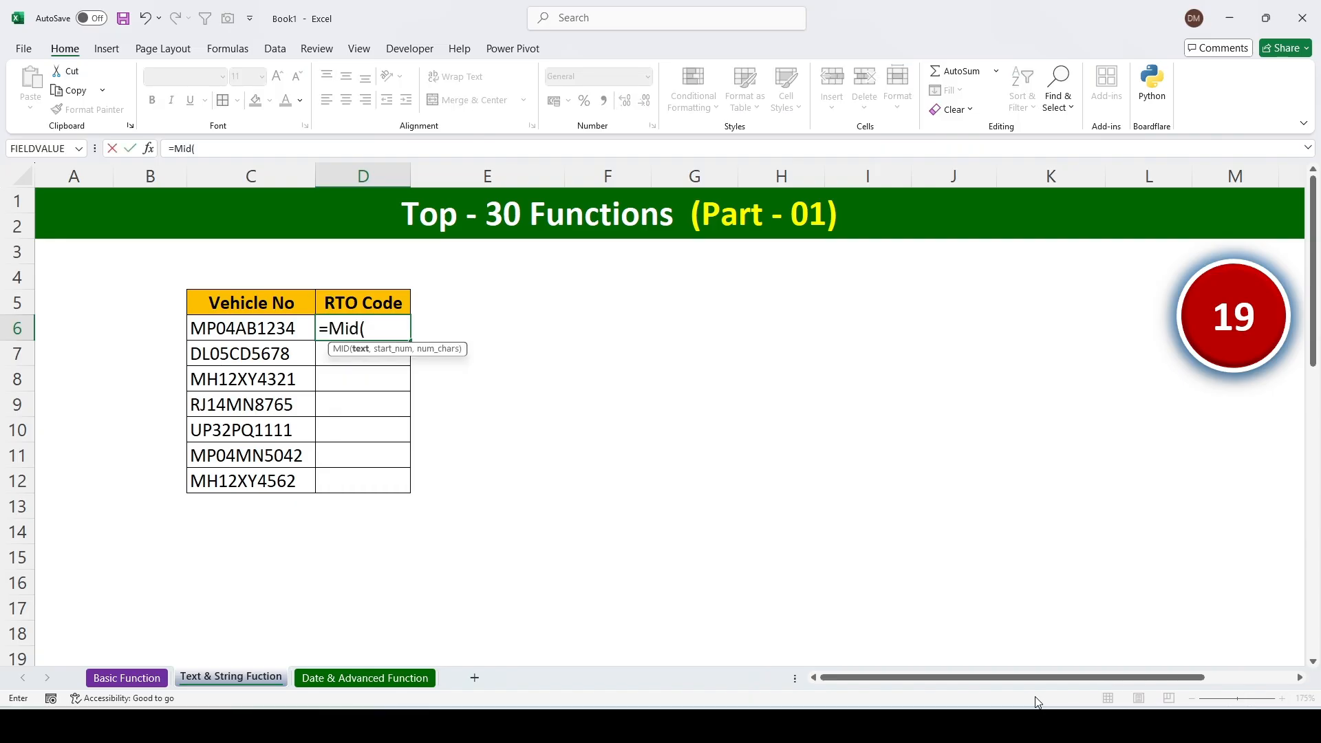
left_click(251, 328)
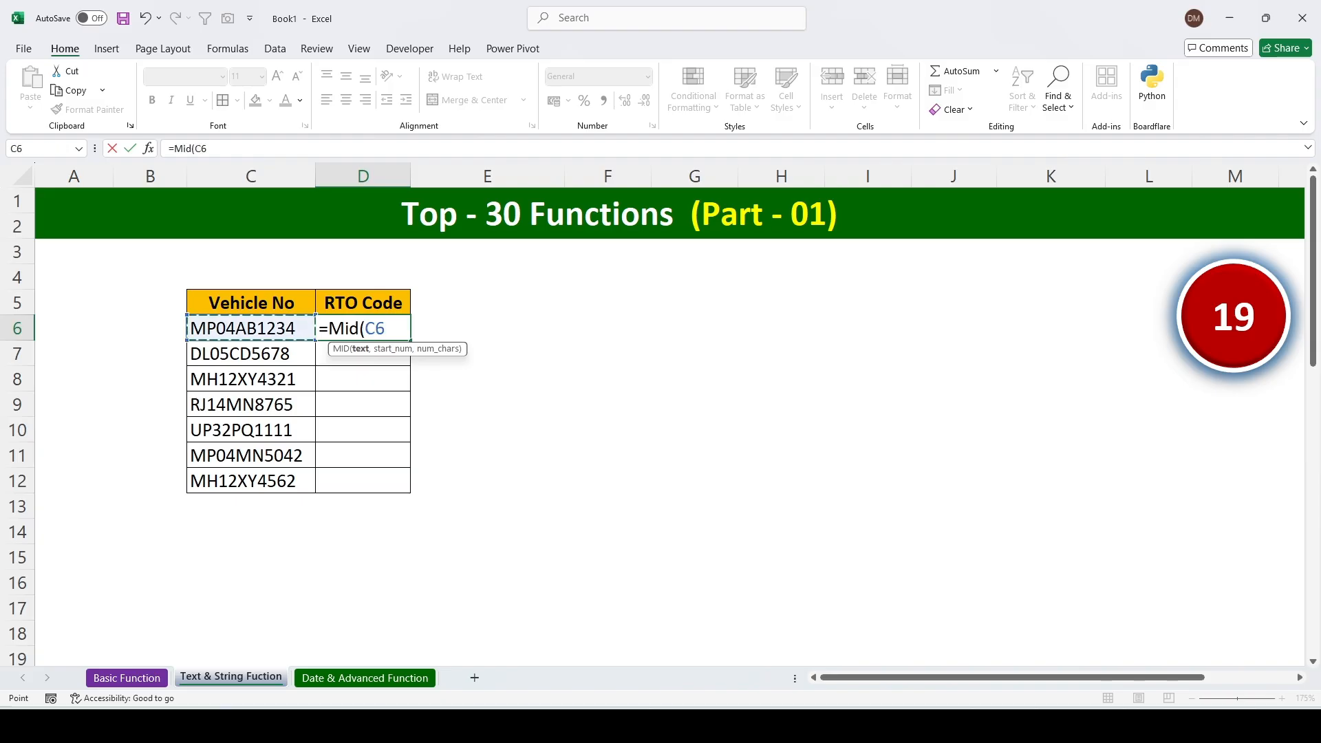
type(",3,")
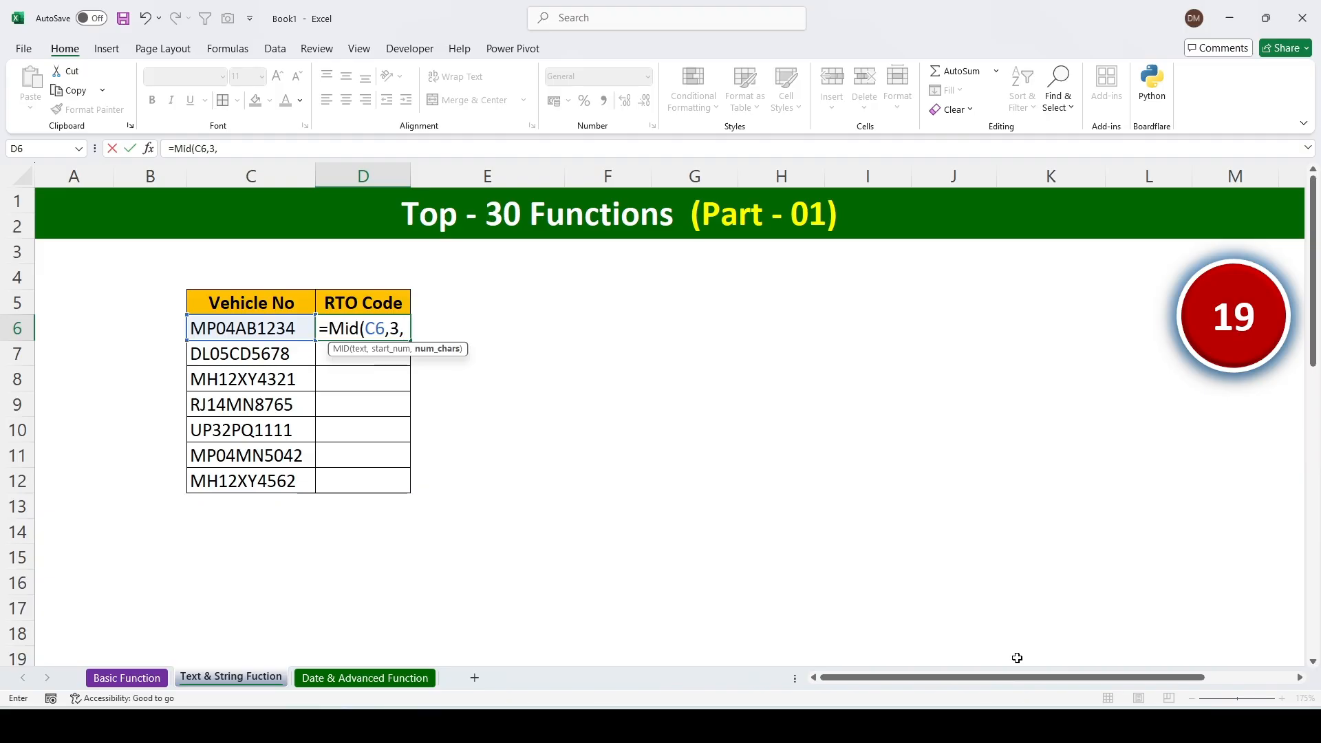
type("2")
type(")")
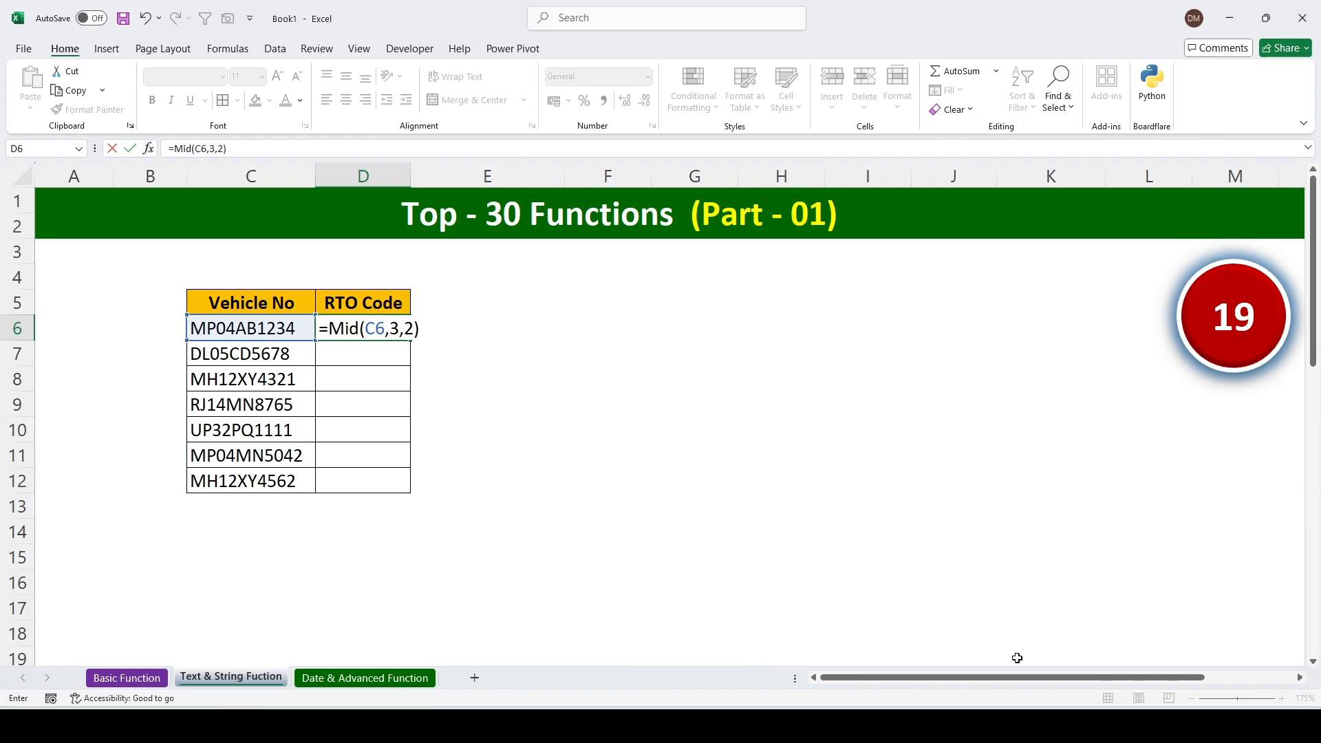
key("Return")
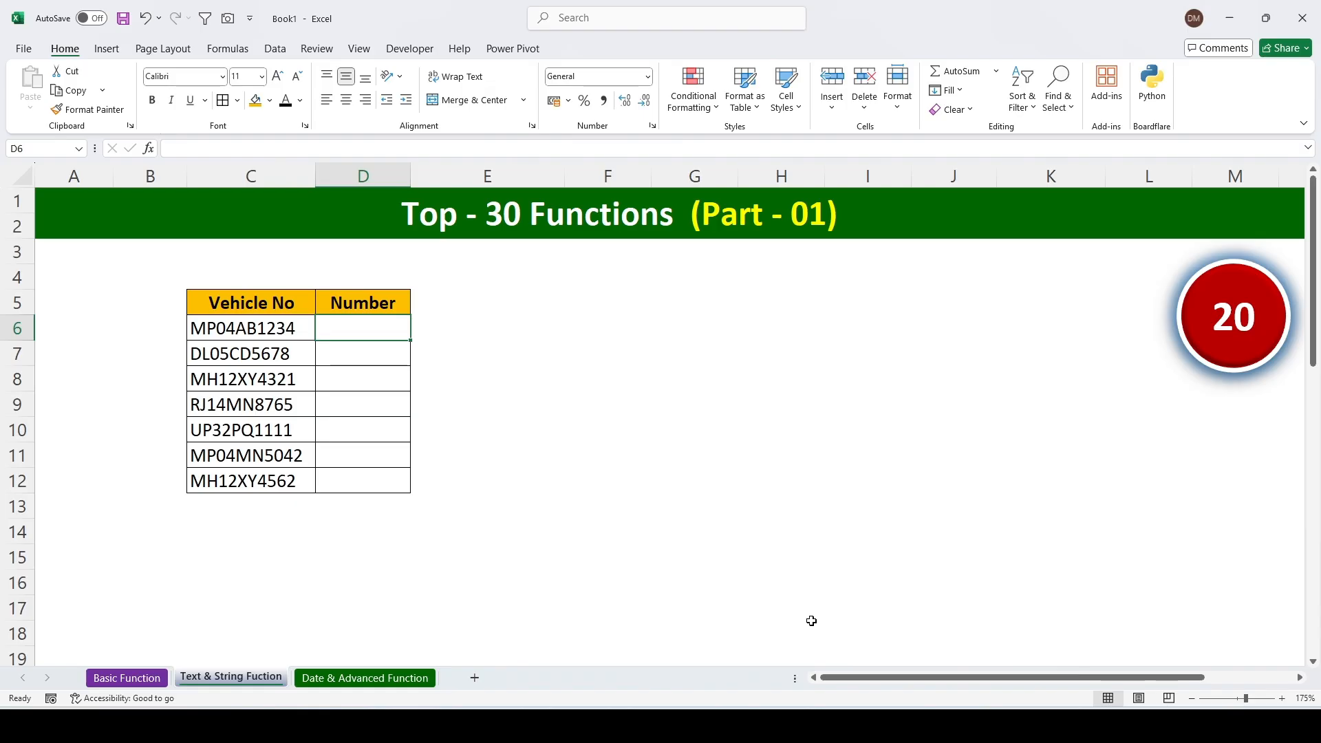
- Extract the last four digits of each vehicle number with =RIGHT(C6,4) in D6 and fill the formula down through D12
type("=Right(")
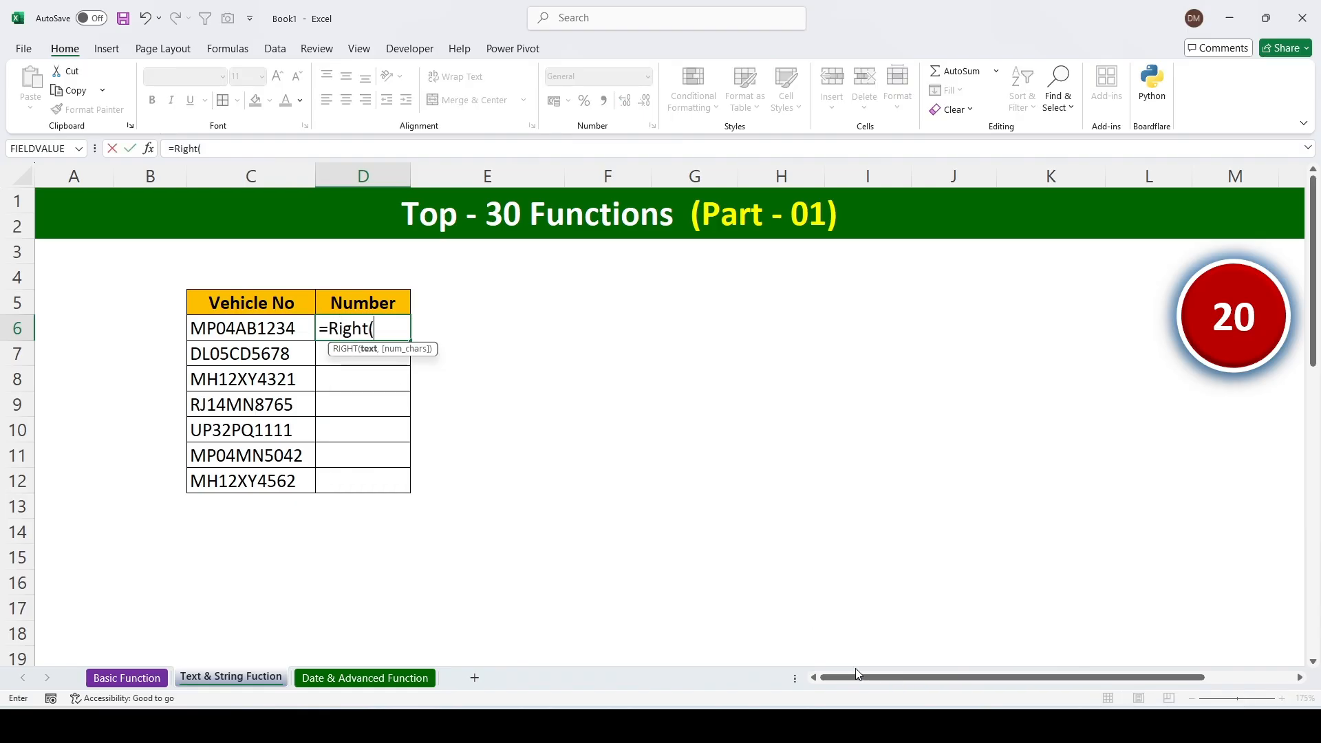
left_click(285, 334)
type(",")
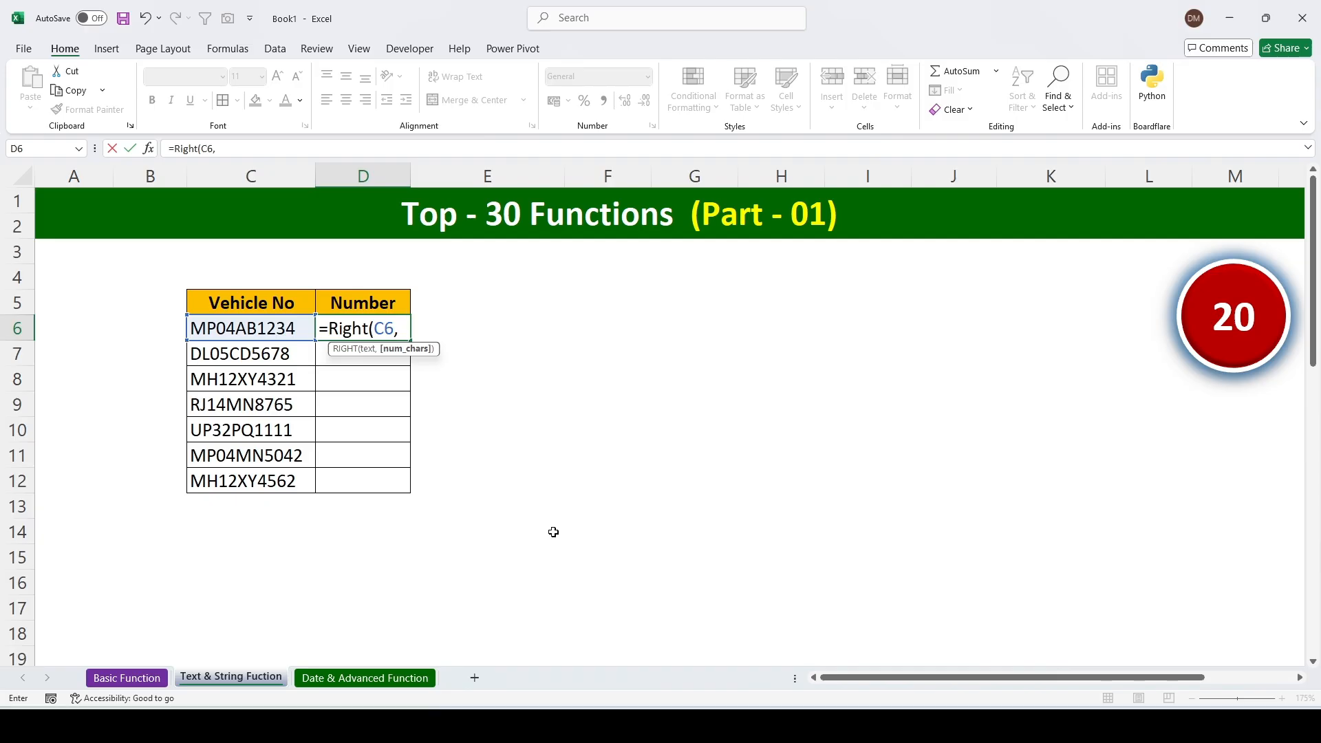
type("4)")
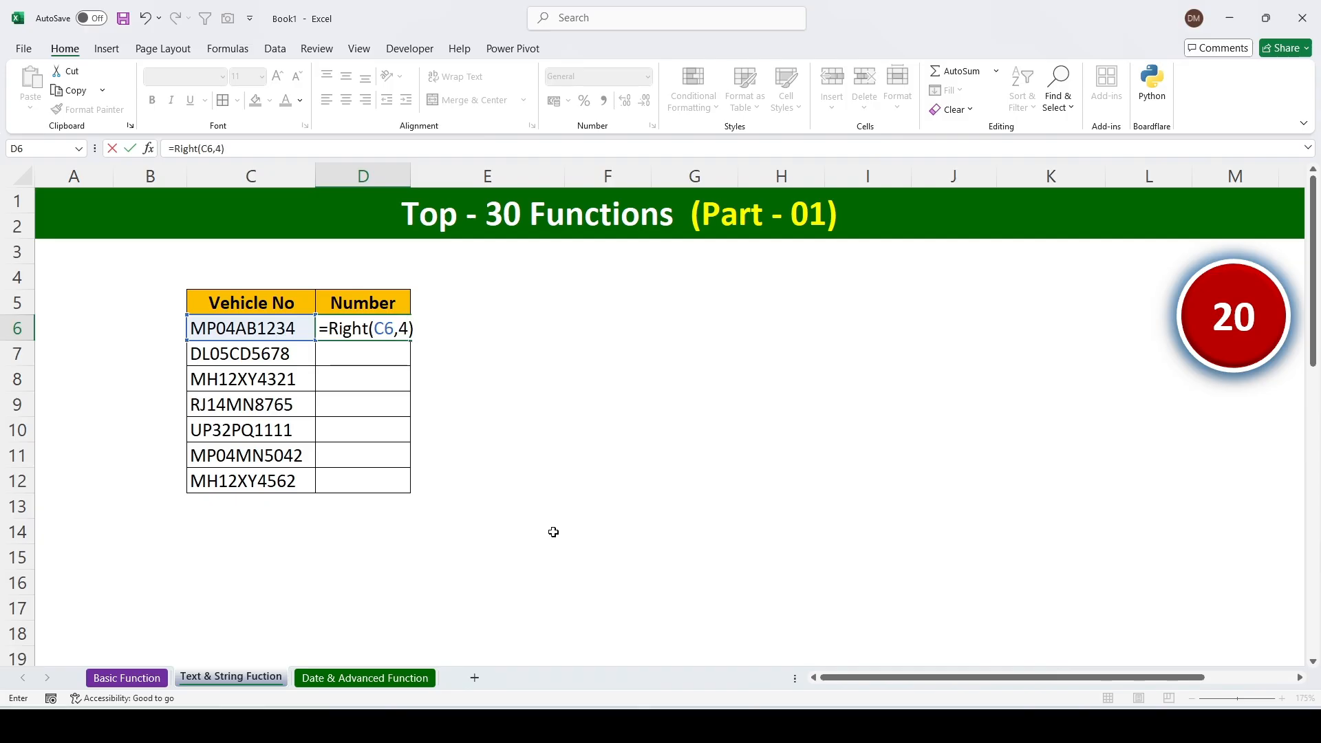
key("Return")
key("Up")
double_click(409, 342)
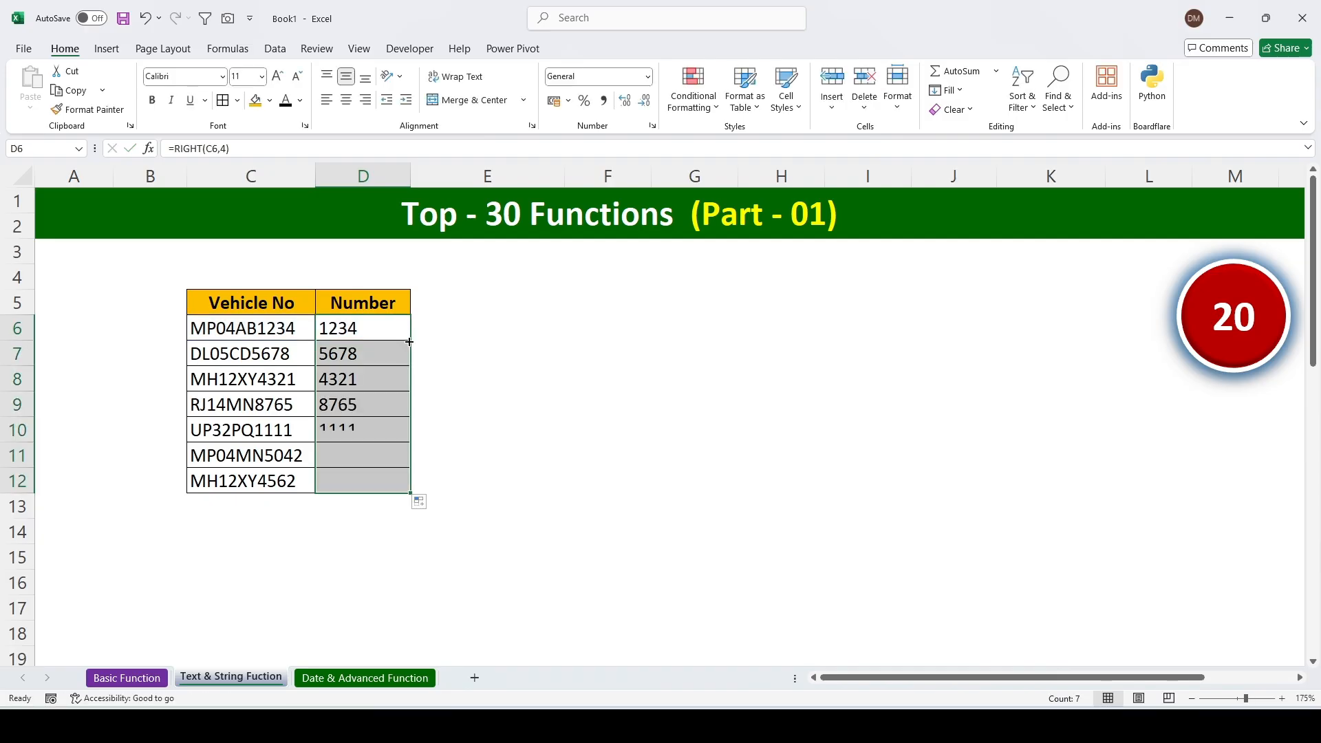
left_click(484, 385)
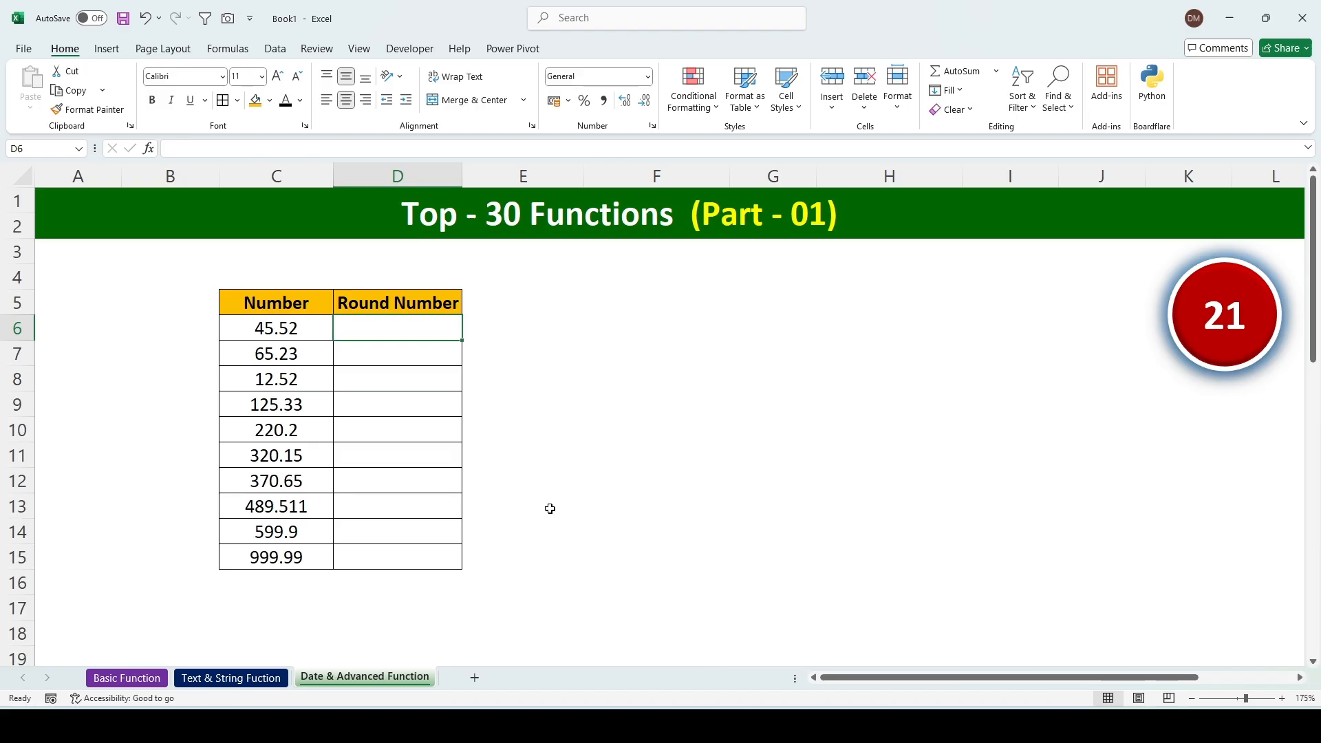
- Round the listed numbers to whole numbers with =ROUND(C6,0) in D6 and fill the formula down the Round Number column
type("=Ro")
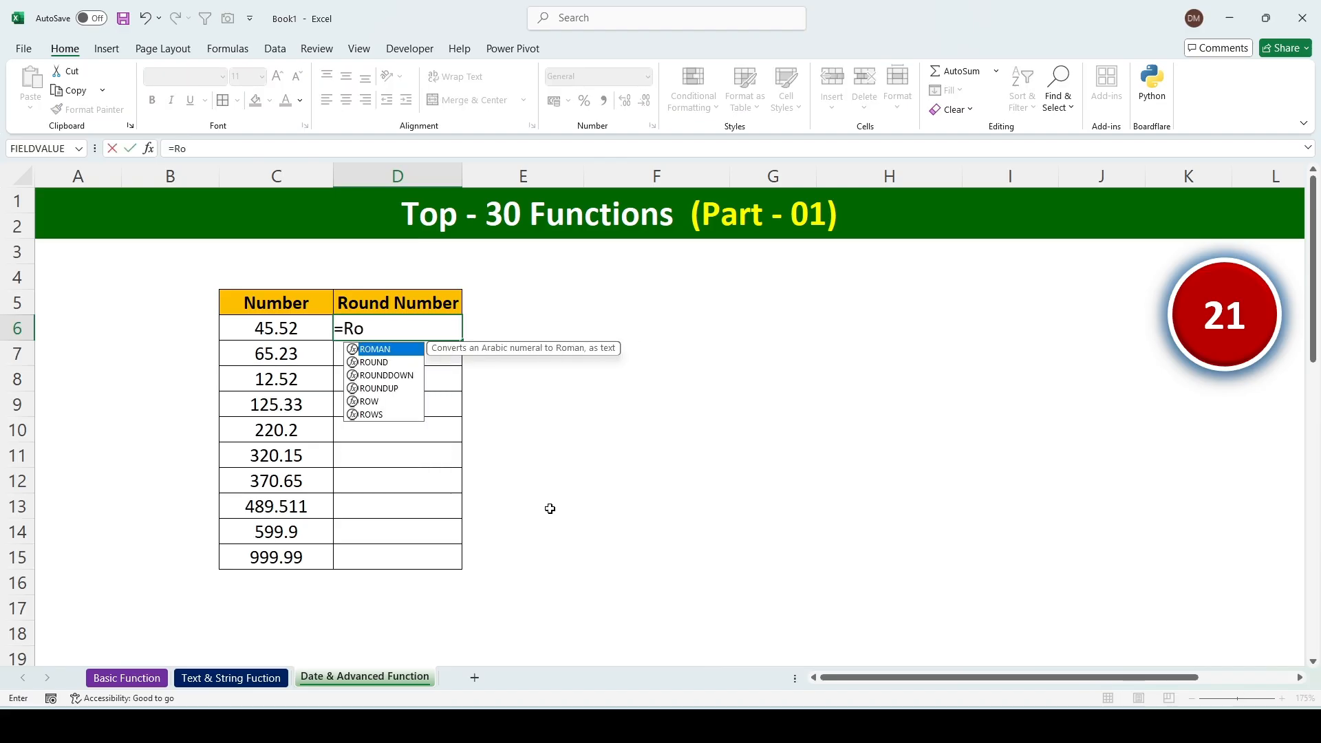
type("und(")
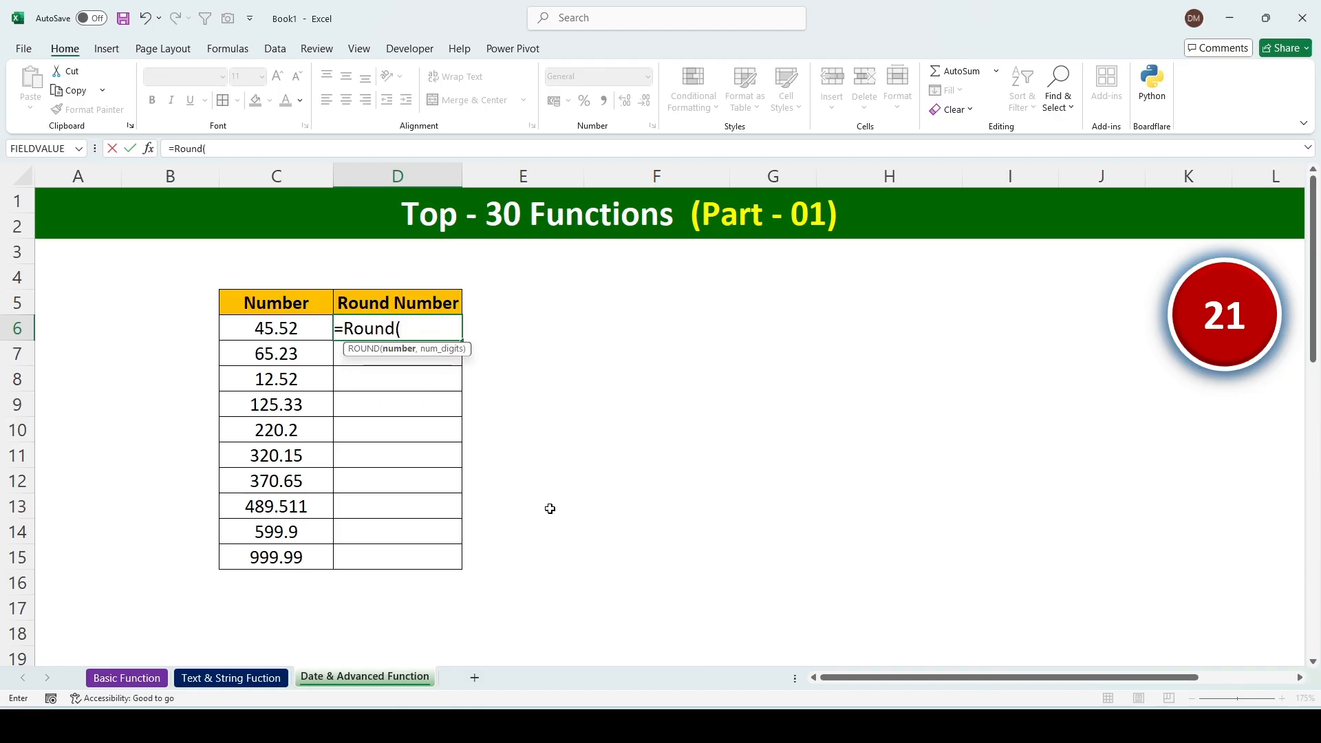
key("Left")
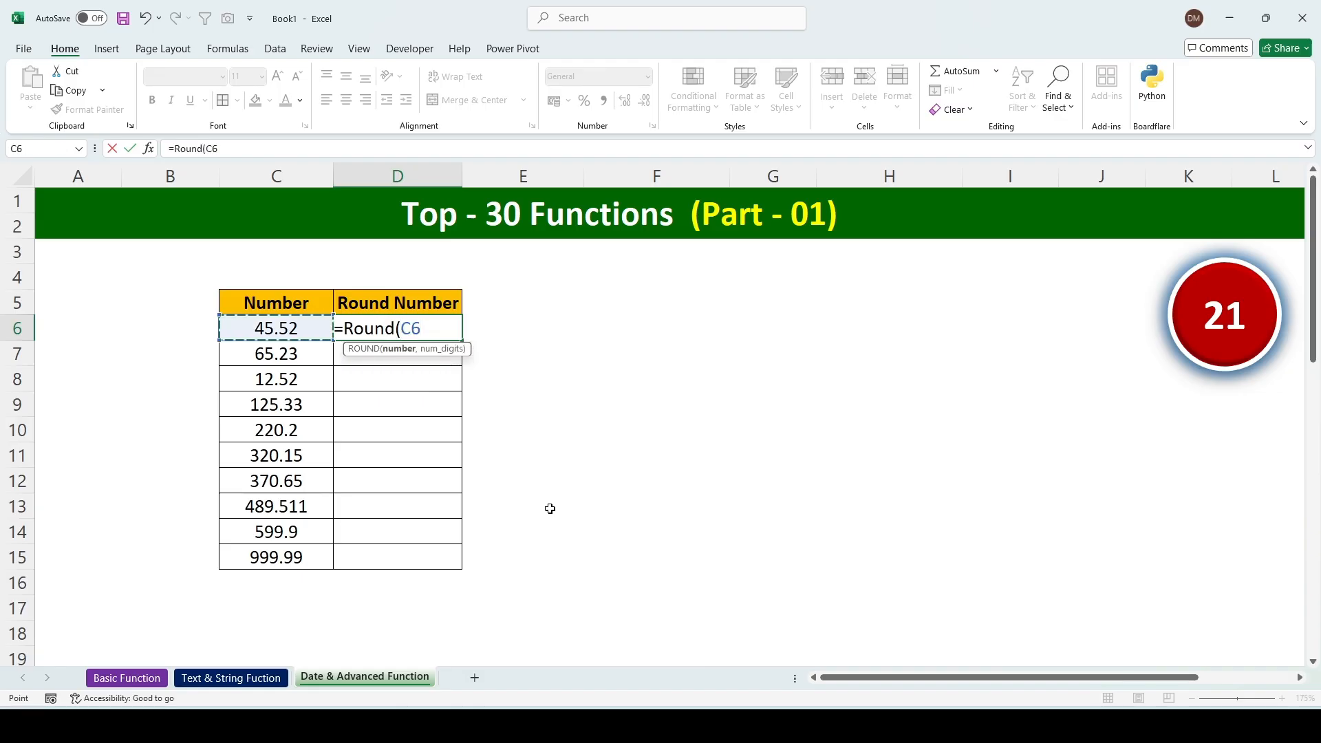
type(",")
type("0")
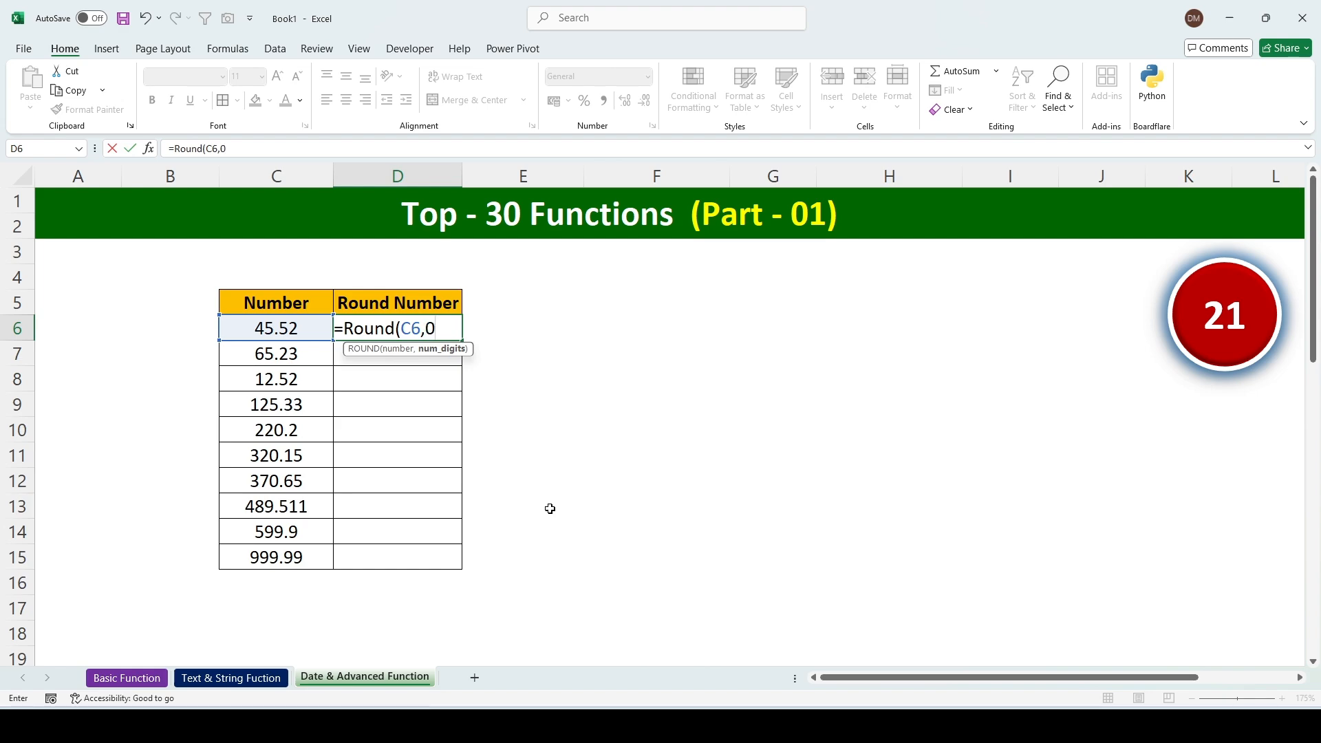
type(")")
key("Return")
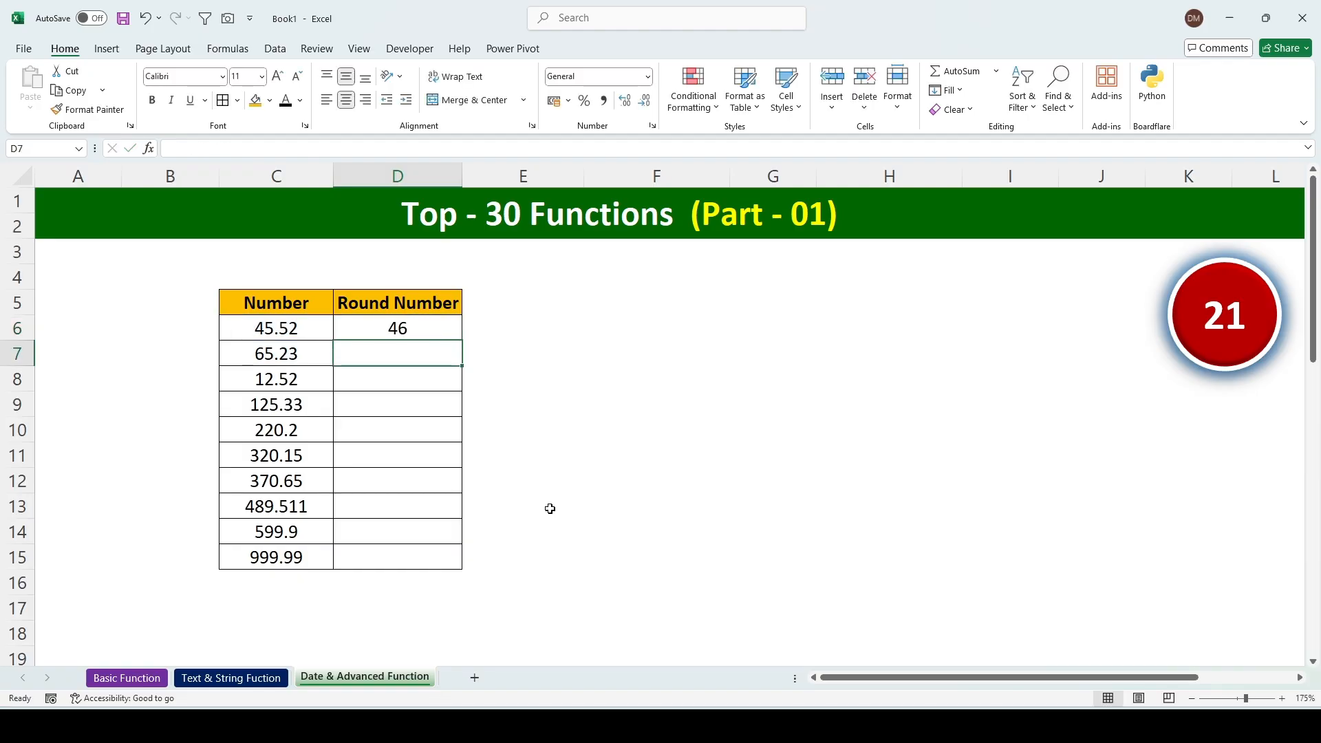
left_click(416, 327)
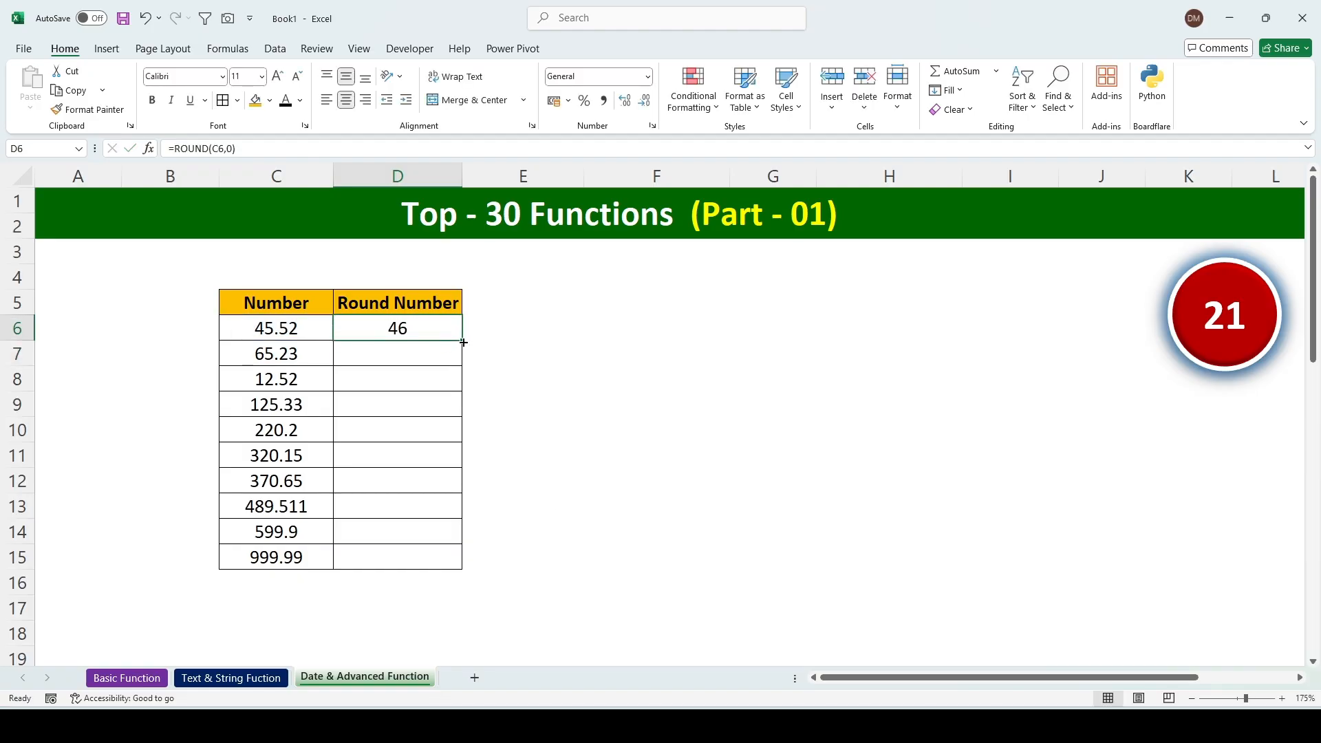
double_click(461, 340)
left_click(564, 454)
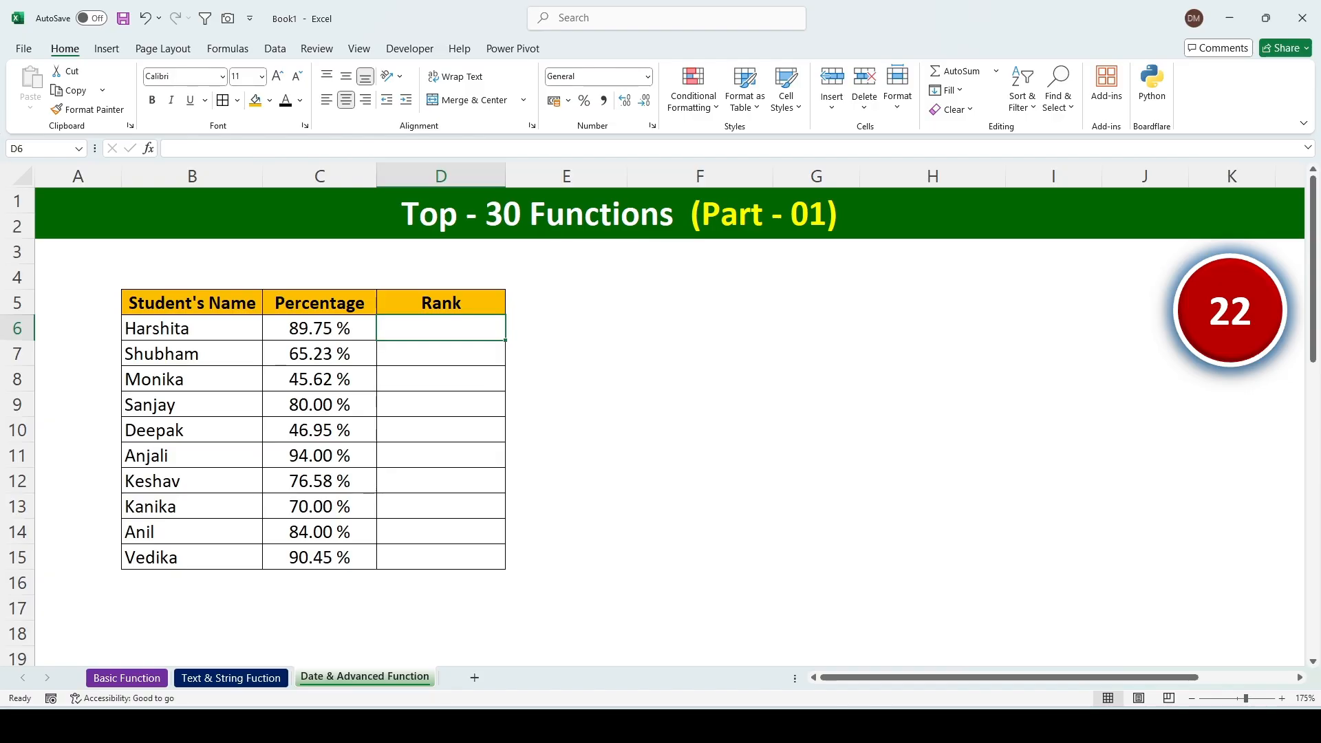
- Rank the students by percentage with =RANK(C6,$C$6:$C$15) in D6 and fill the formula down the Rank column
type("=Rank")
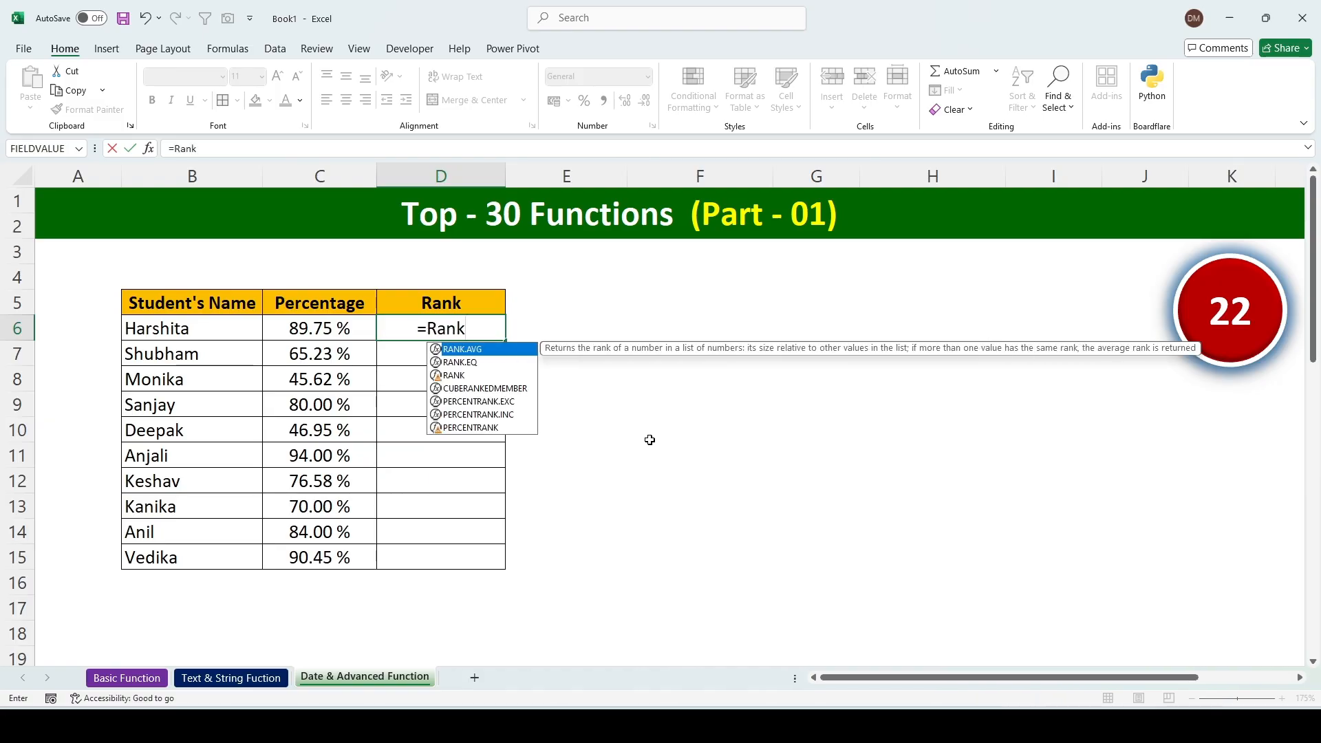
type("(")
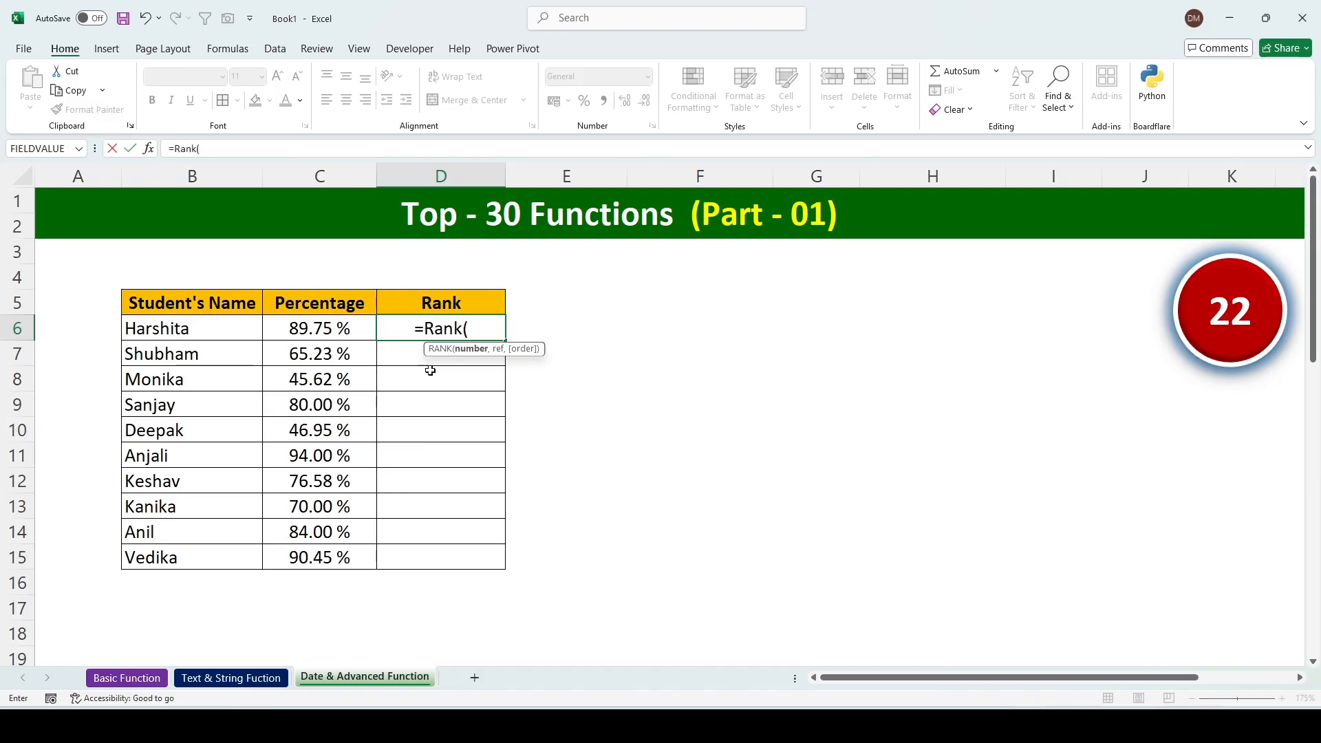
left_click(339, 328)
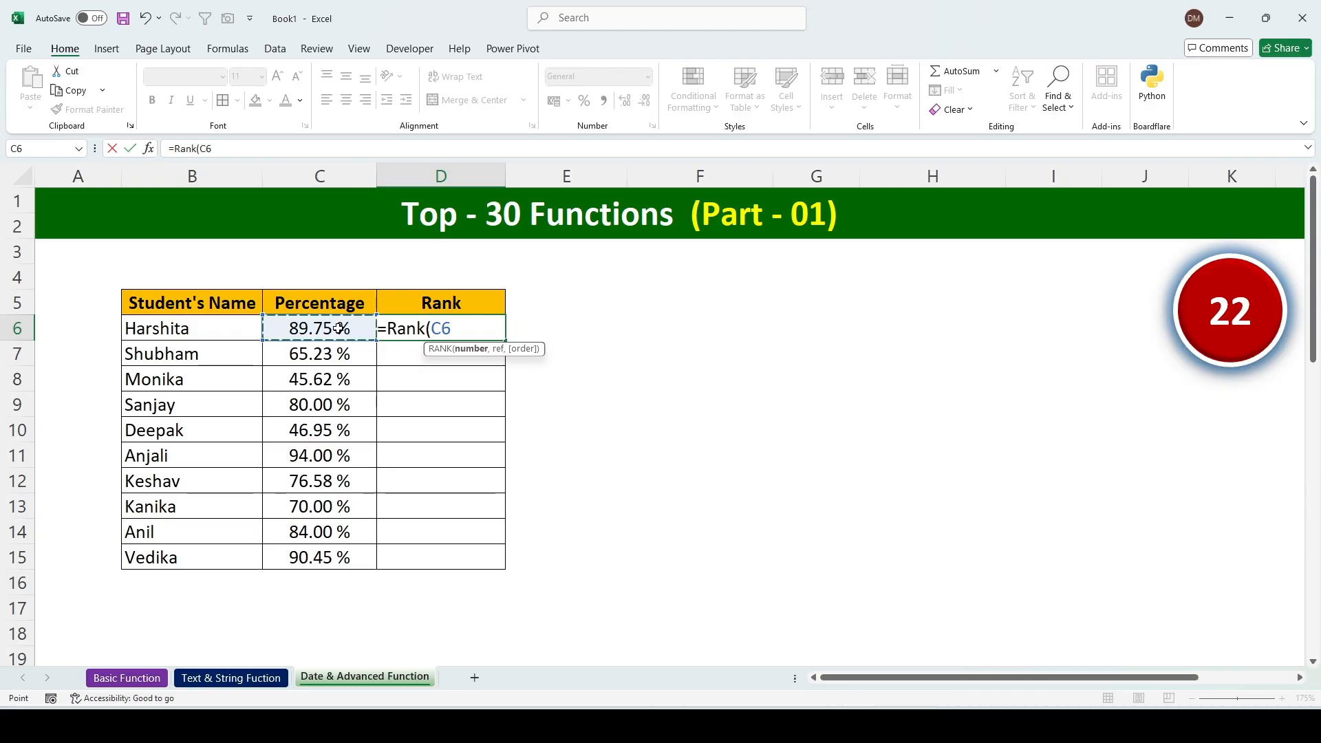
type(",")
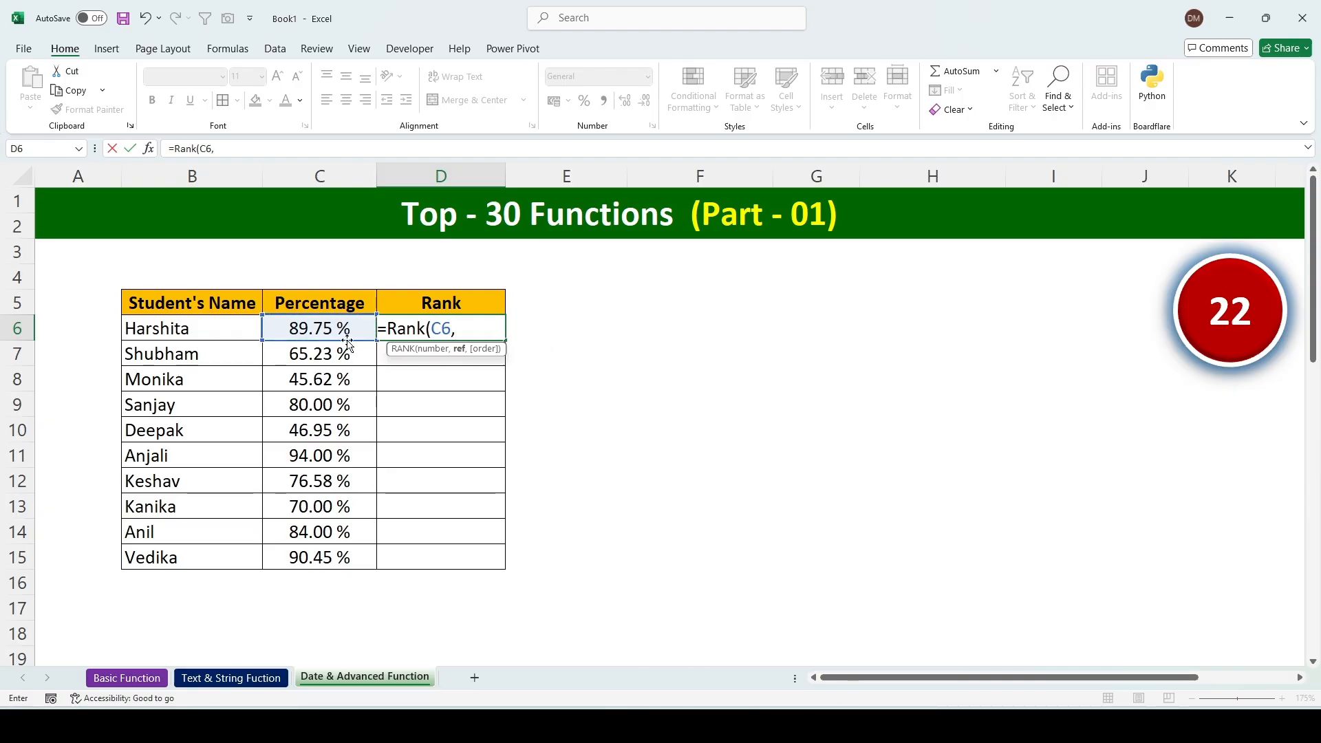
left_click_drag(320, 328, 334, 558)
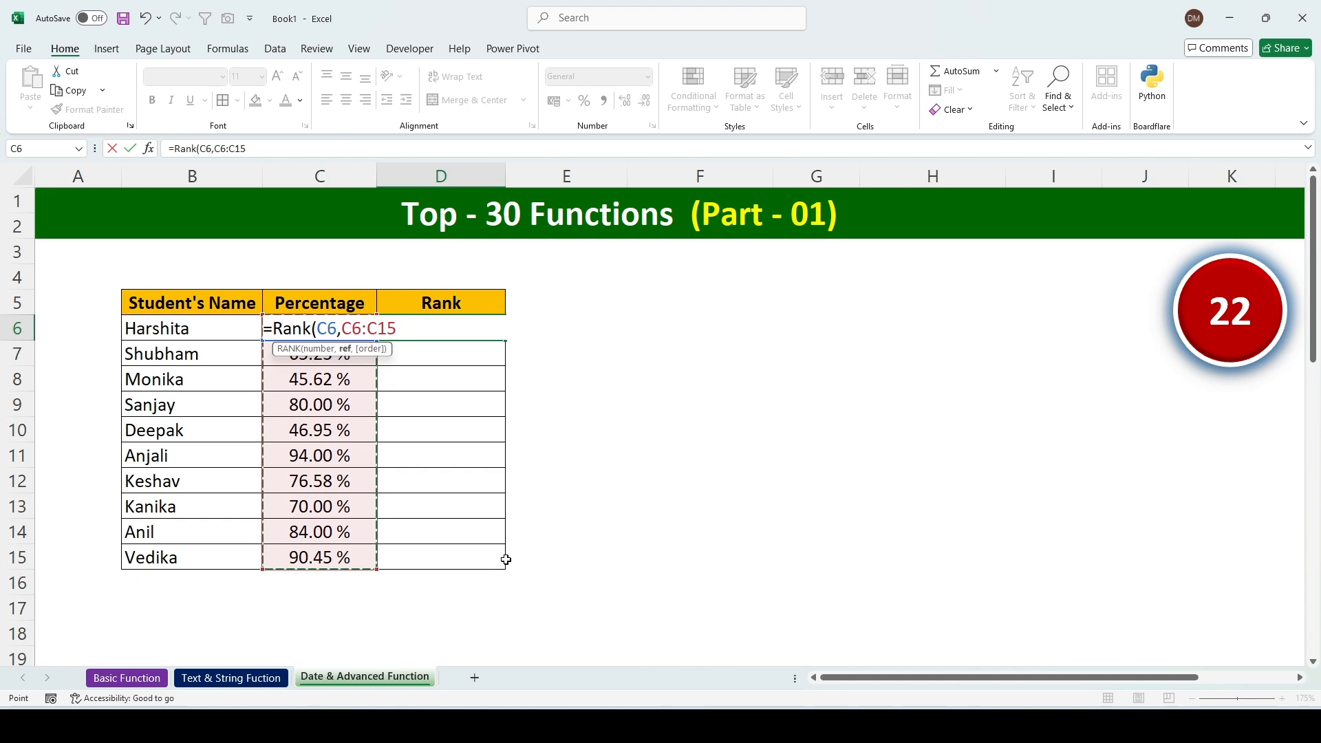
key("F4")
type(")")
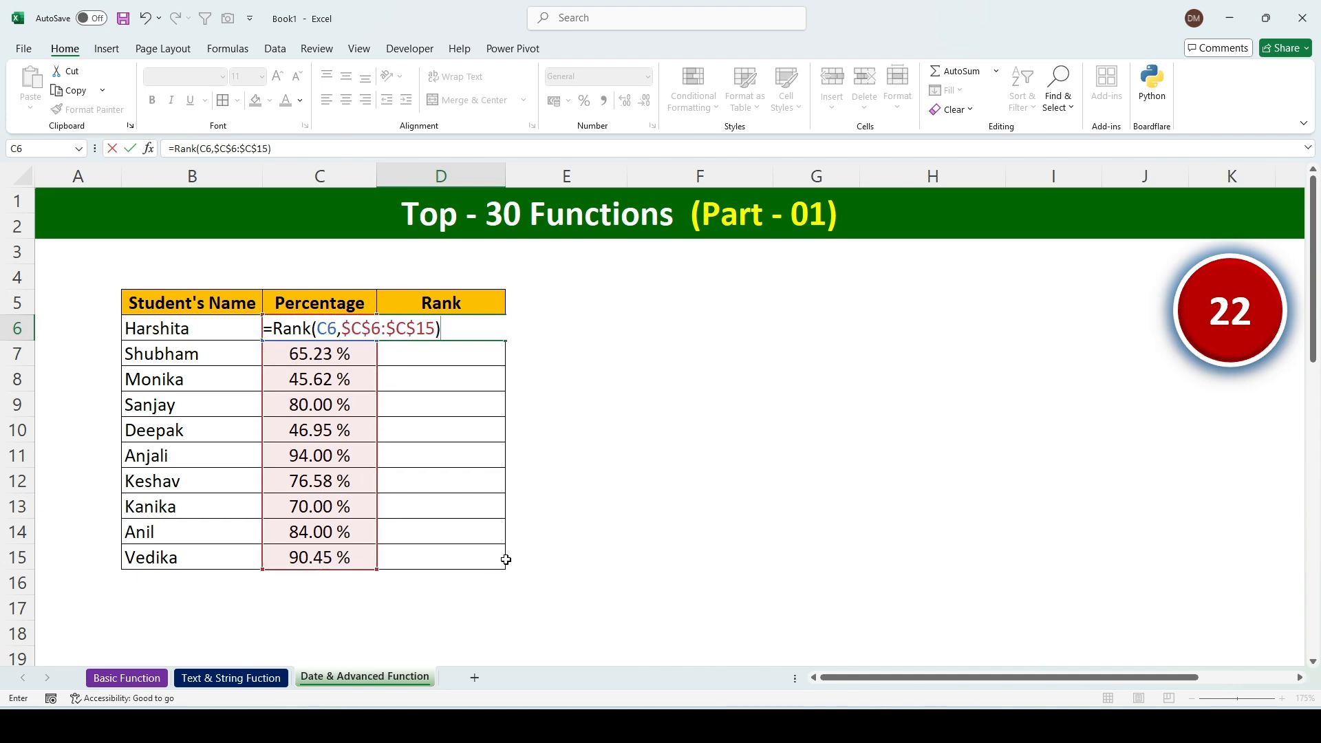
key("Return")
left_click(489, 332)
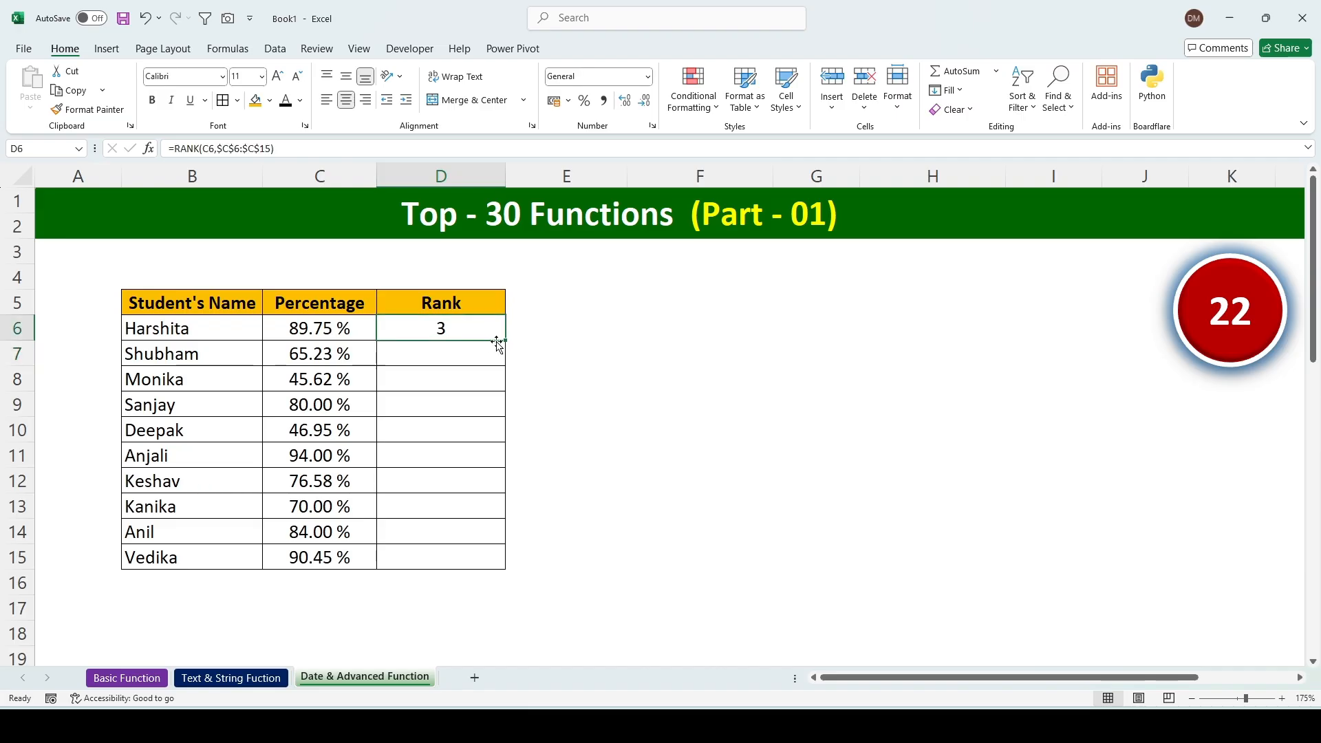
double_click(506, 341)
left_click(698, 473)
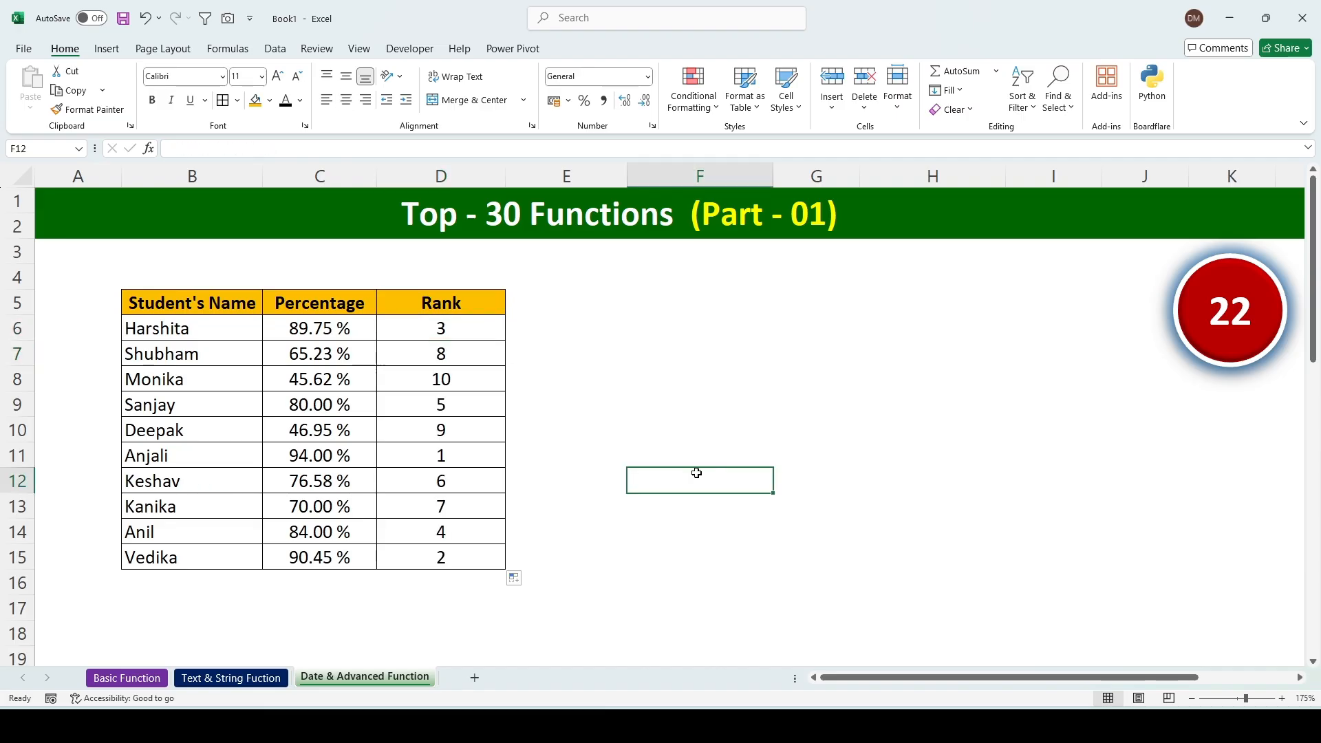
left_click(766, 433)
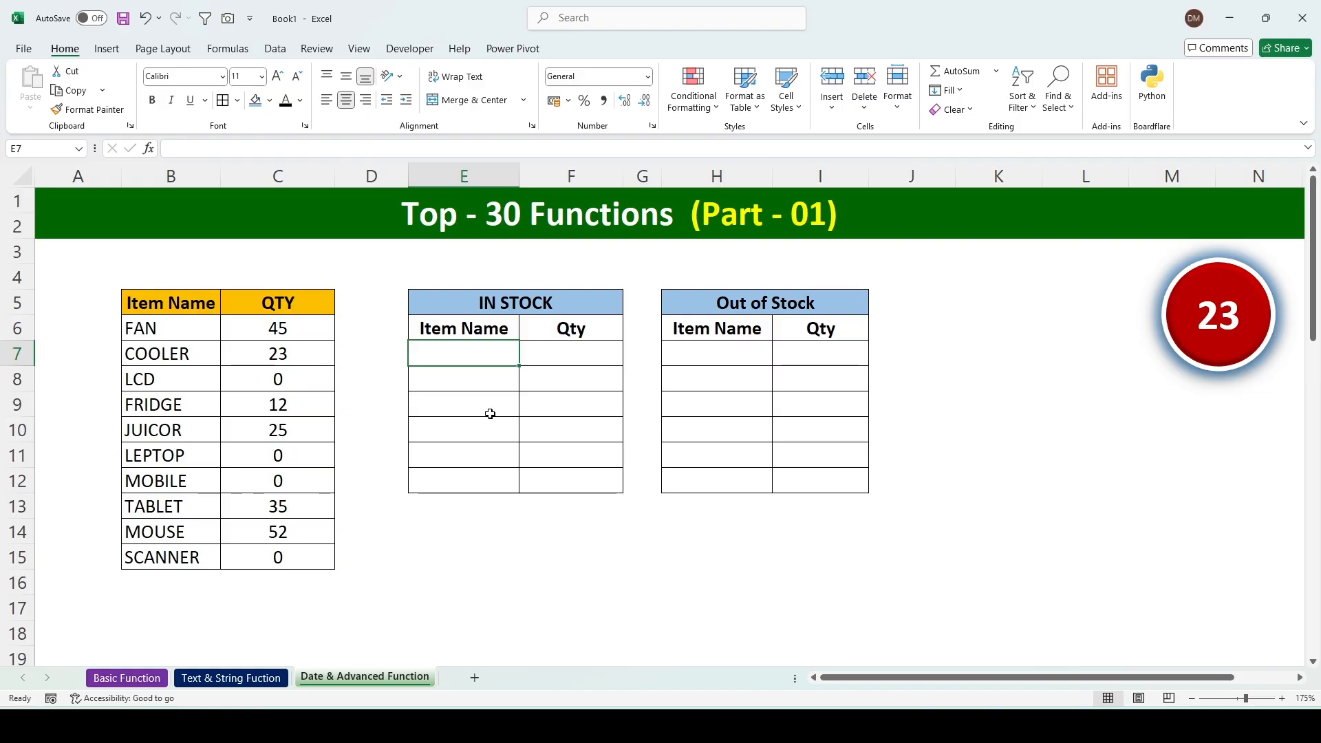
- List the in-stock items and quantities by entering =FILTER(B6:C15,C6:C15>0) in E7 of the IN STOCK table
type("=Fil")
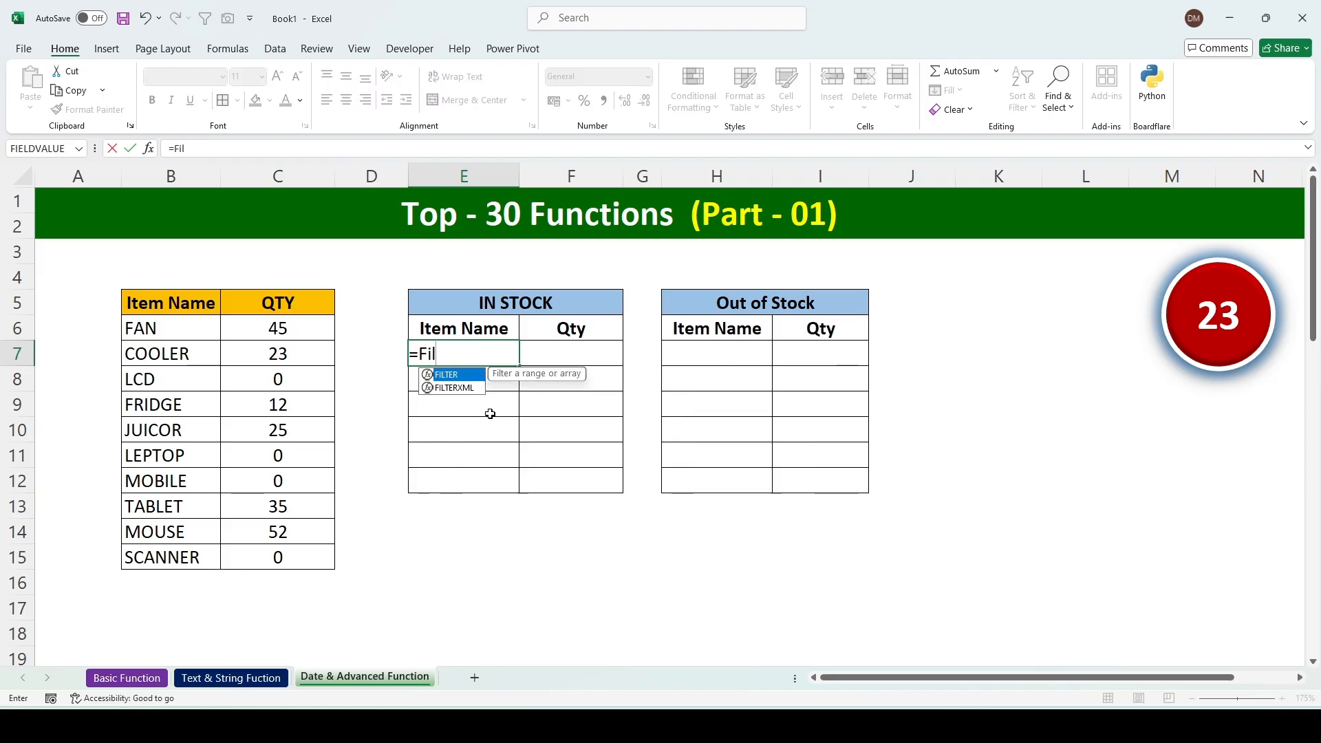
type("ter(")
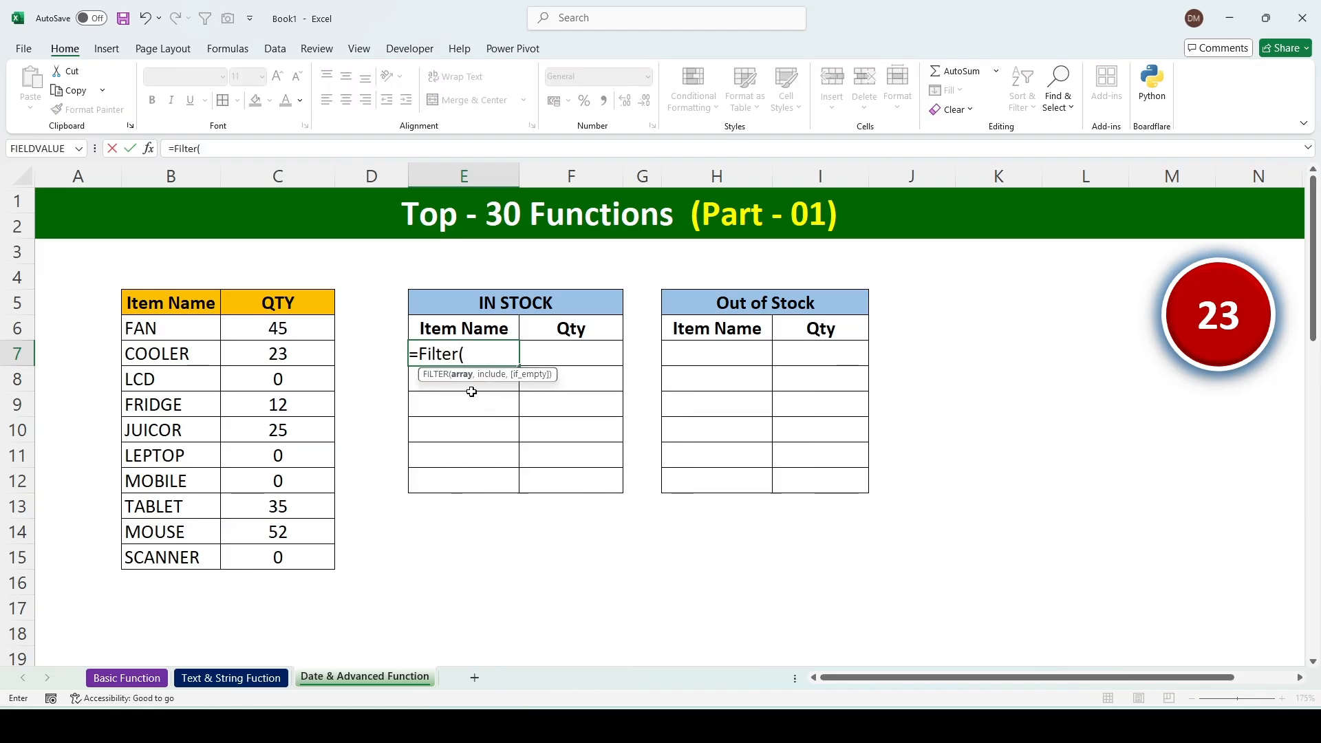
left_click(196, 326)
left_click_drag(214, 342, 279, 544)
type(",")
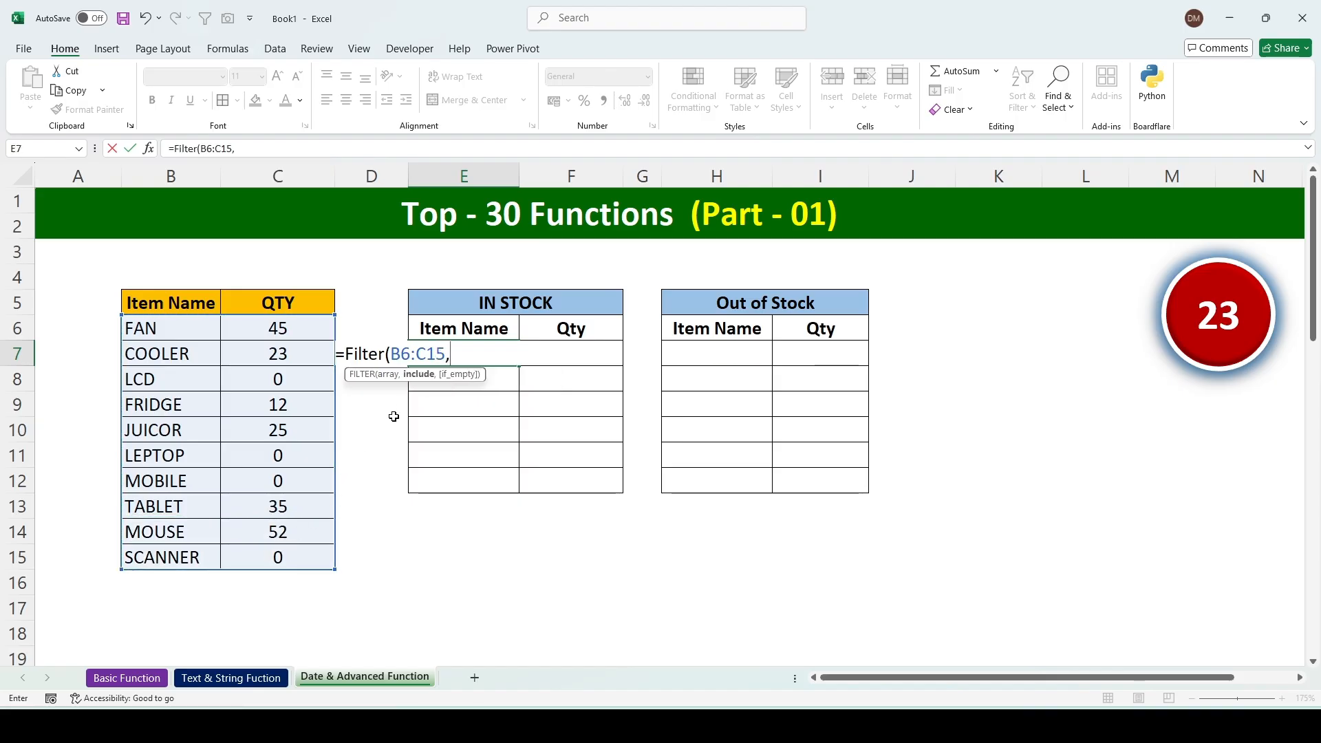
left_click_drag(294, 336, 279, 556)
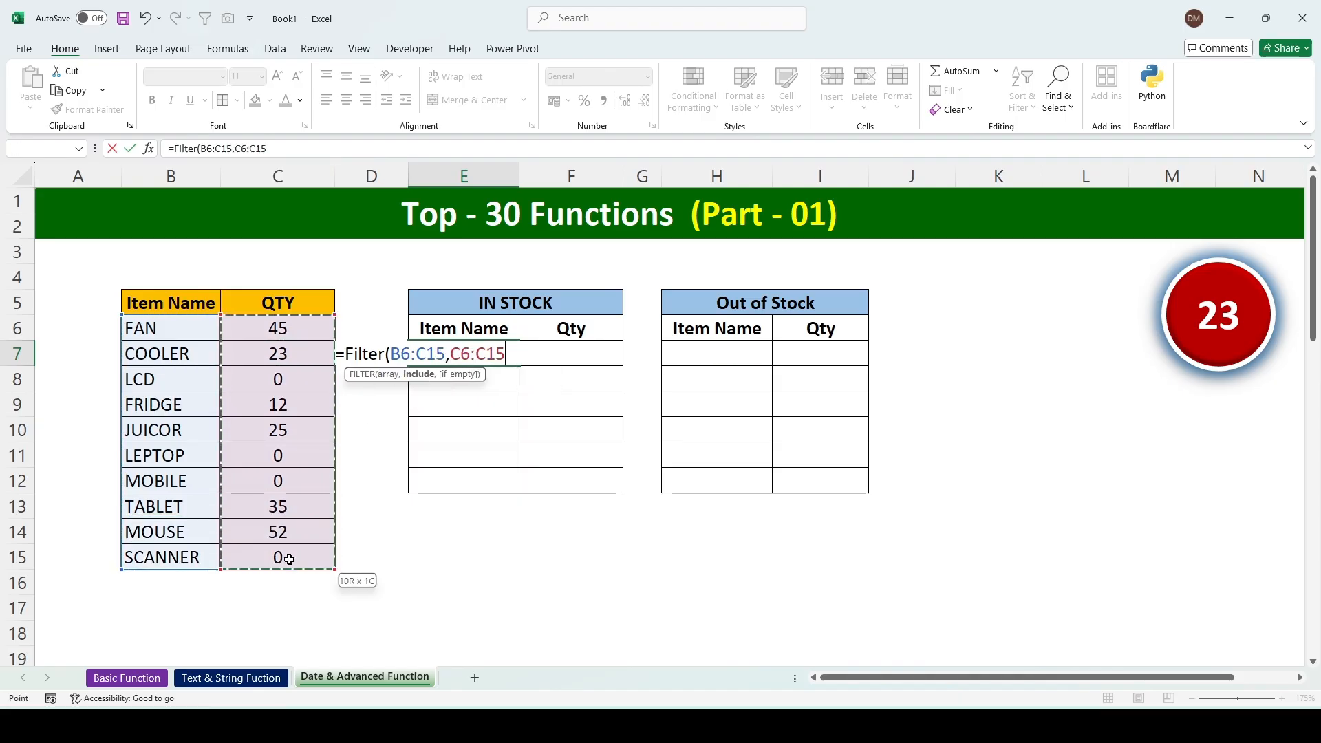
type(">")
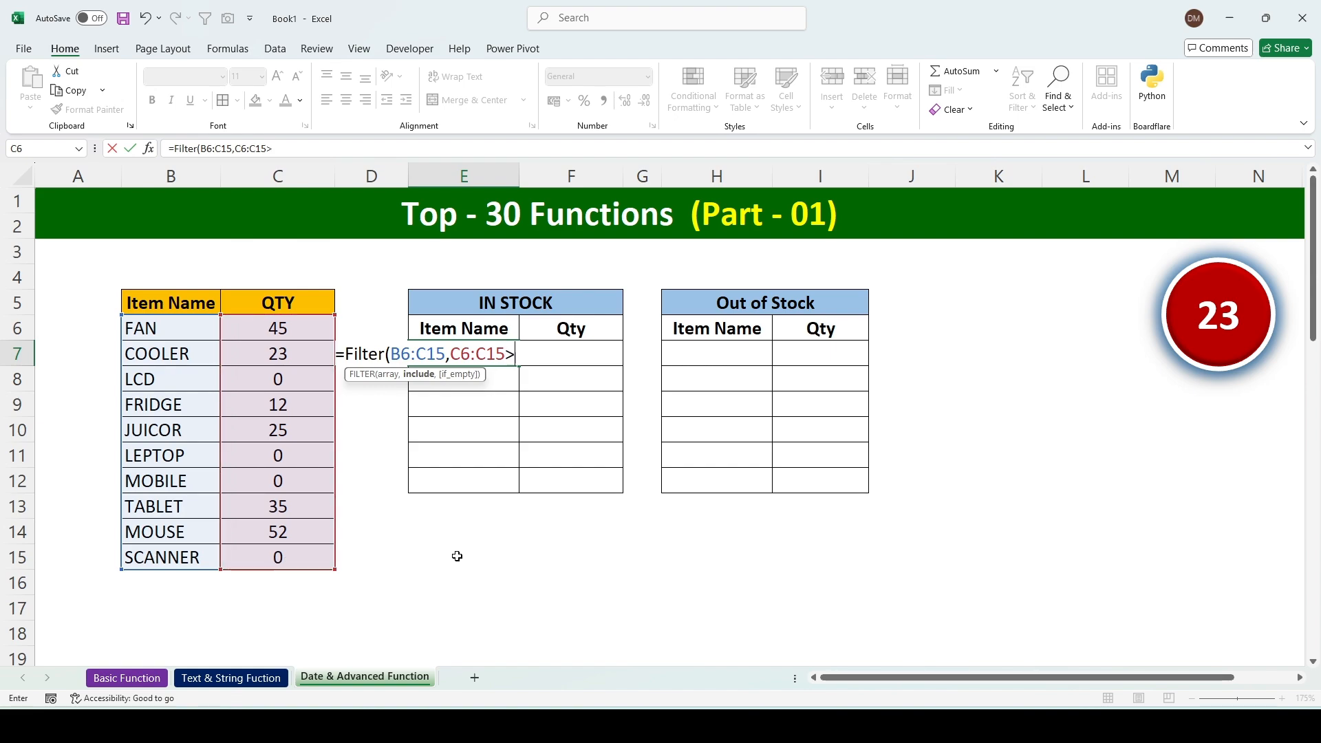
type("0)")
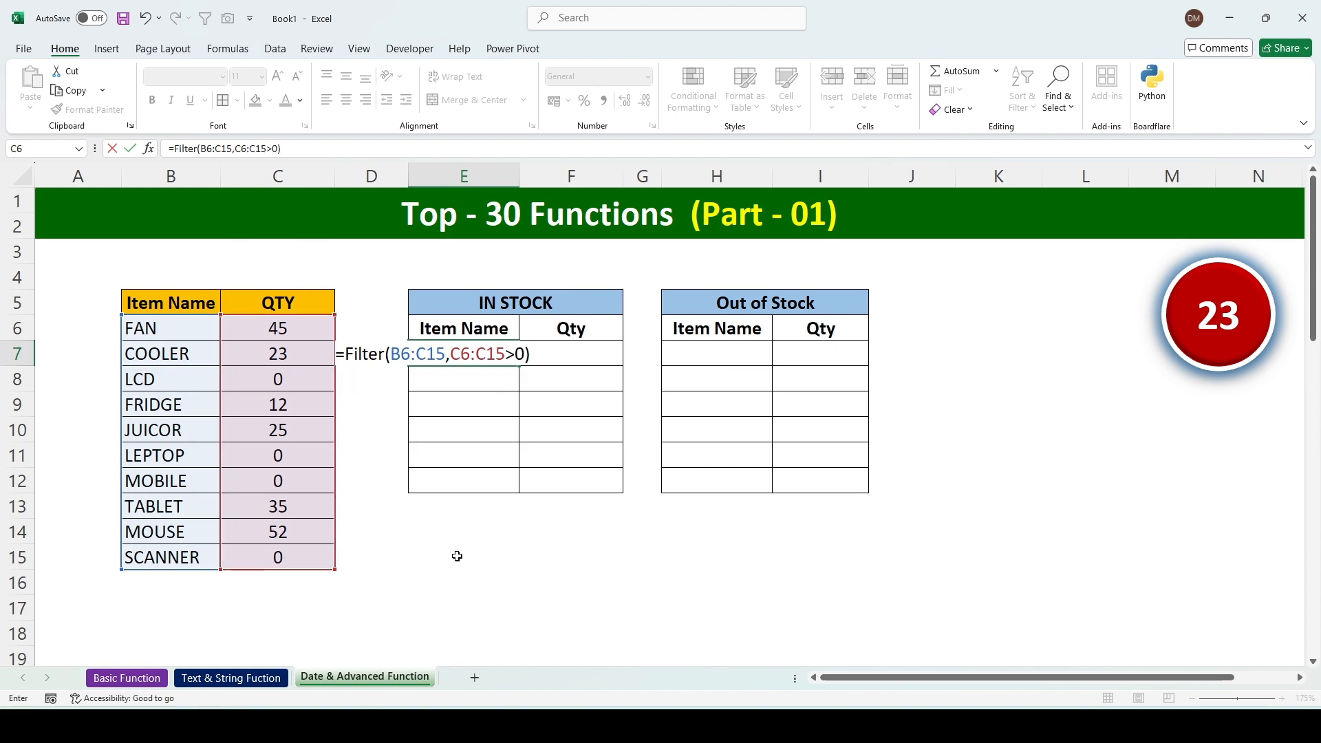
key("Return")
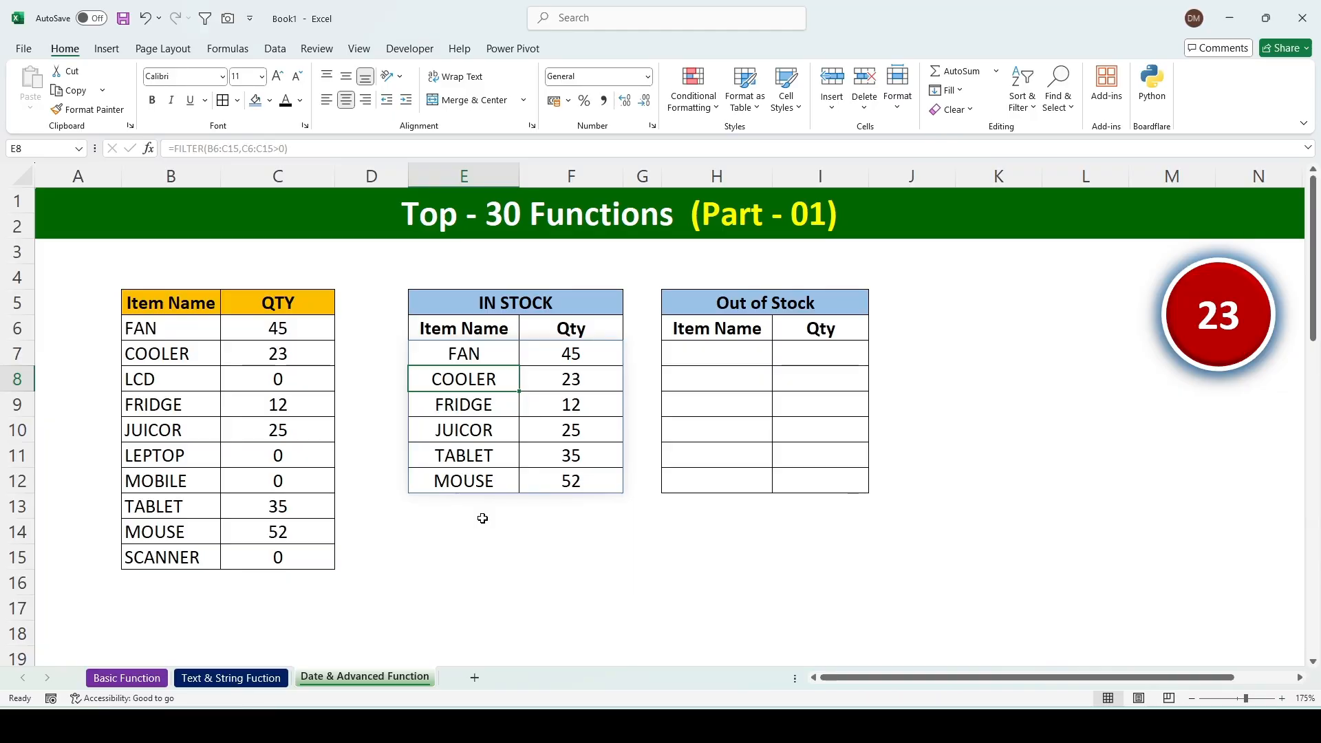
- List the out-of-stock items by entering =FILTER(B6:C15,C6:C15=0) in H7 of the Out of Stock table
left_click(699, 352)
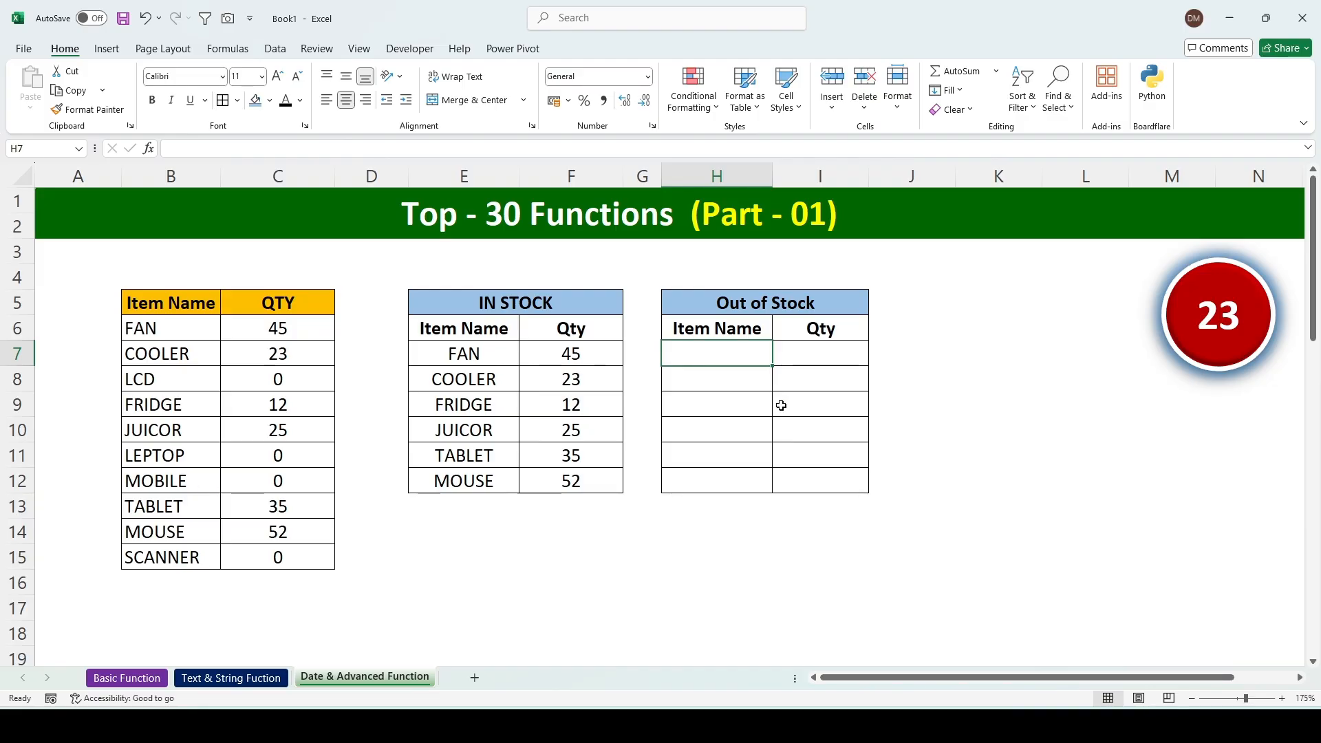
type("=Fi")
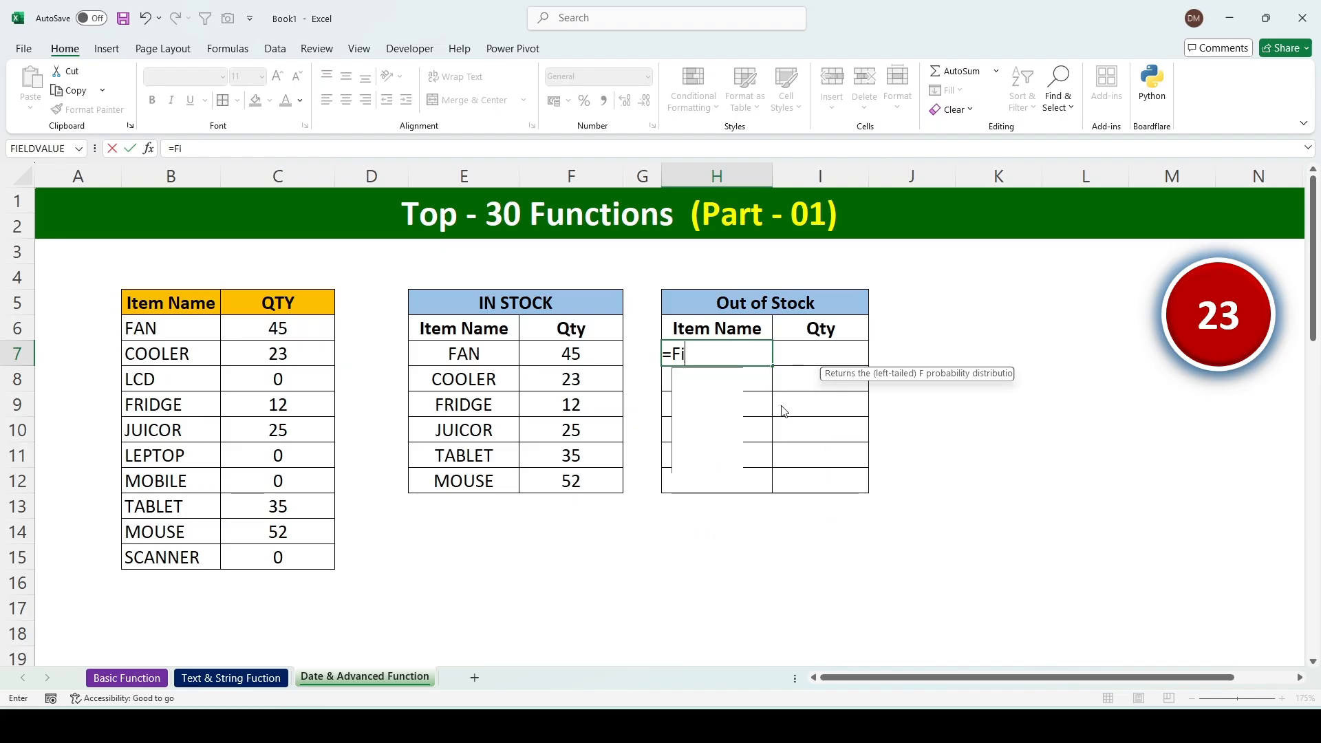
type("lter(")
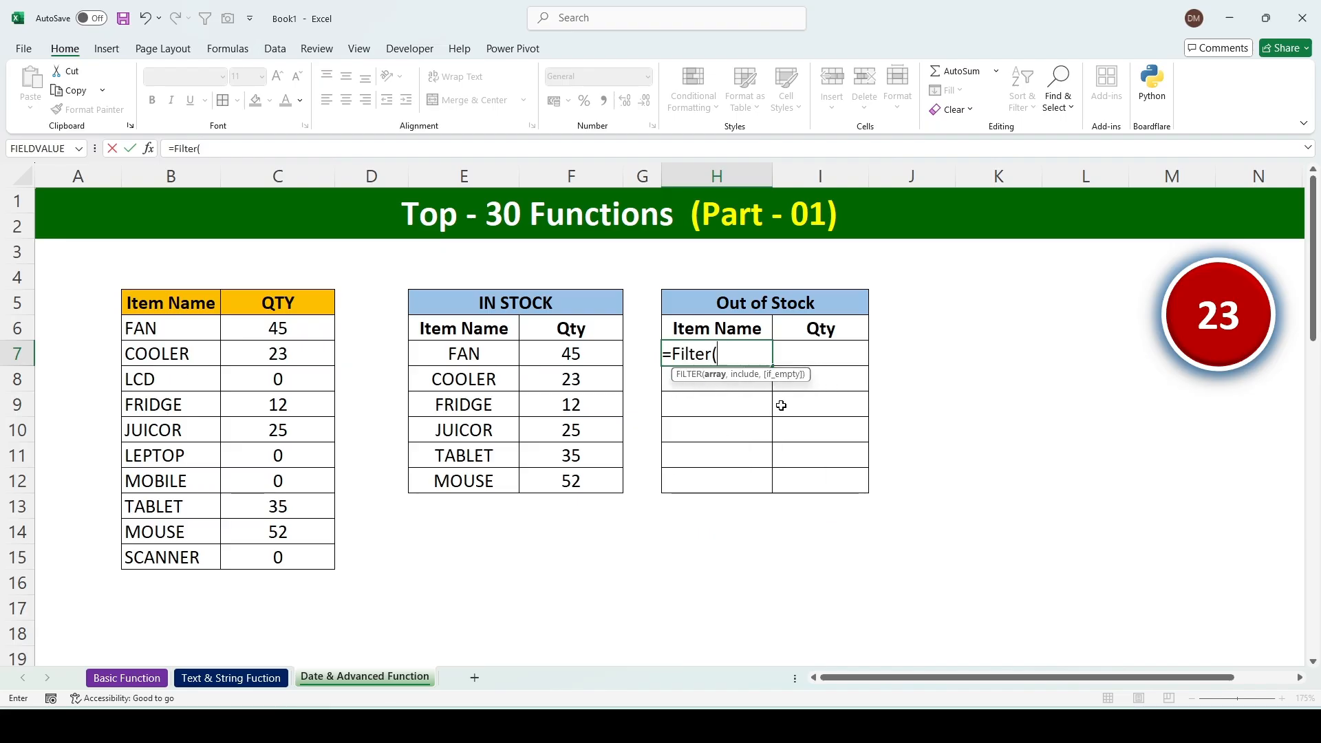
left_click_drag(199, 336, 313, 546)
type(",")
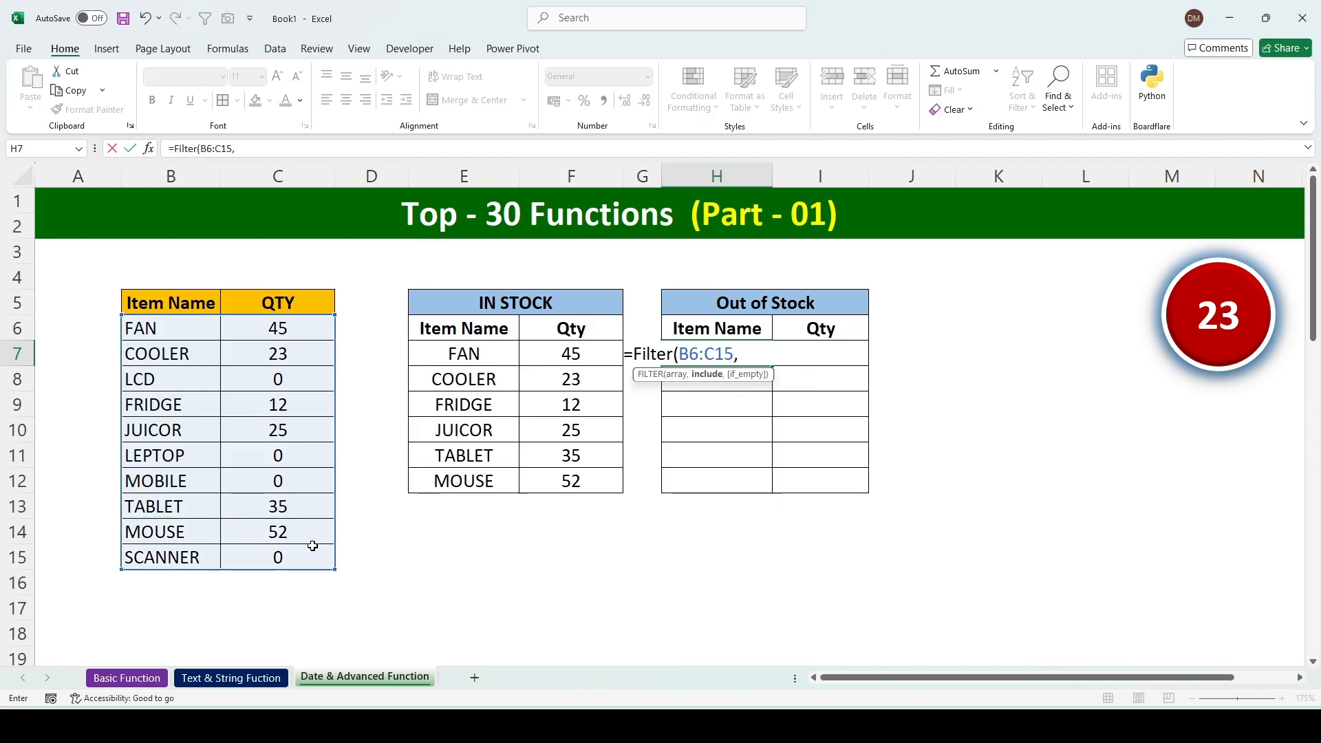
left_click_drag(307, 331, 303, 556)
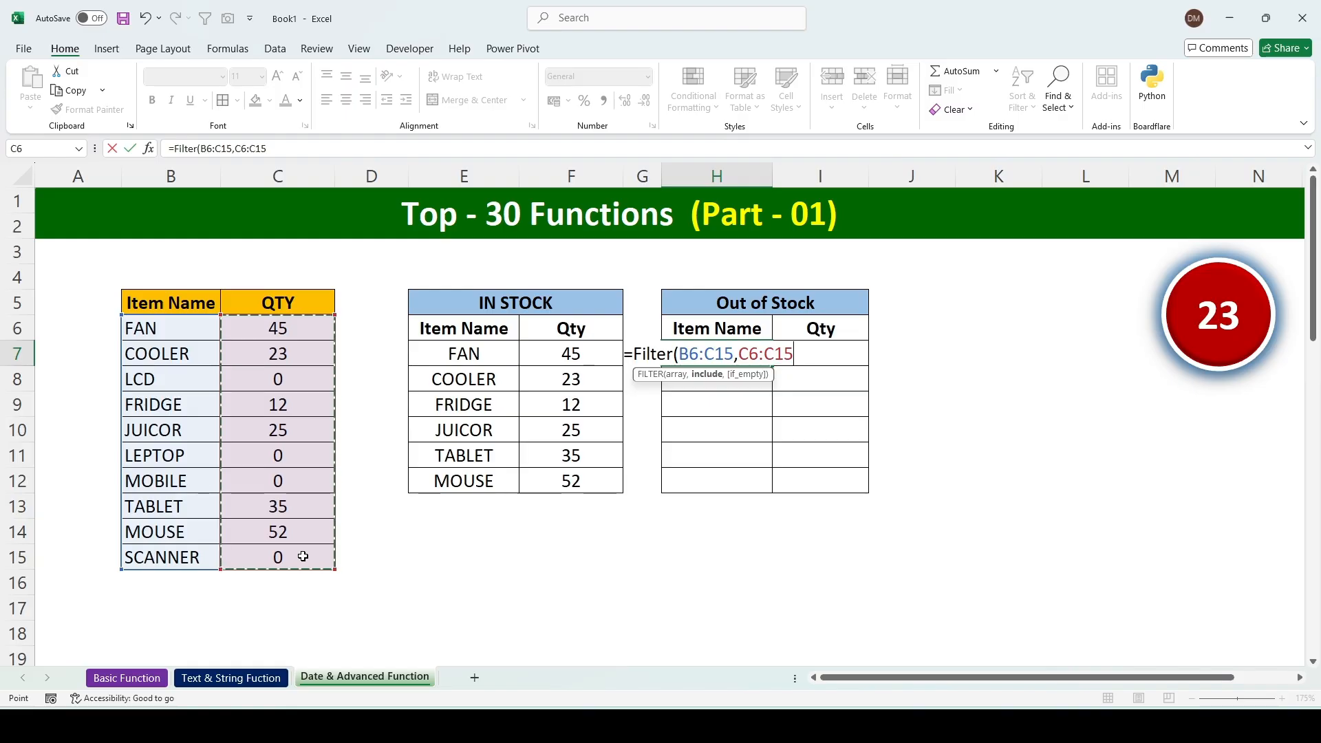
type("=0)")
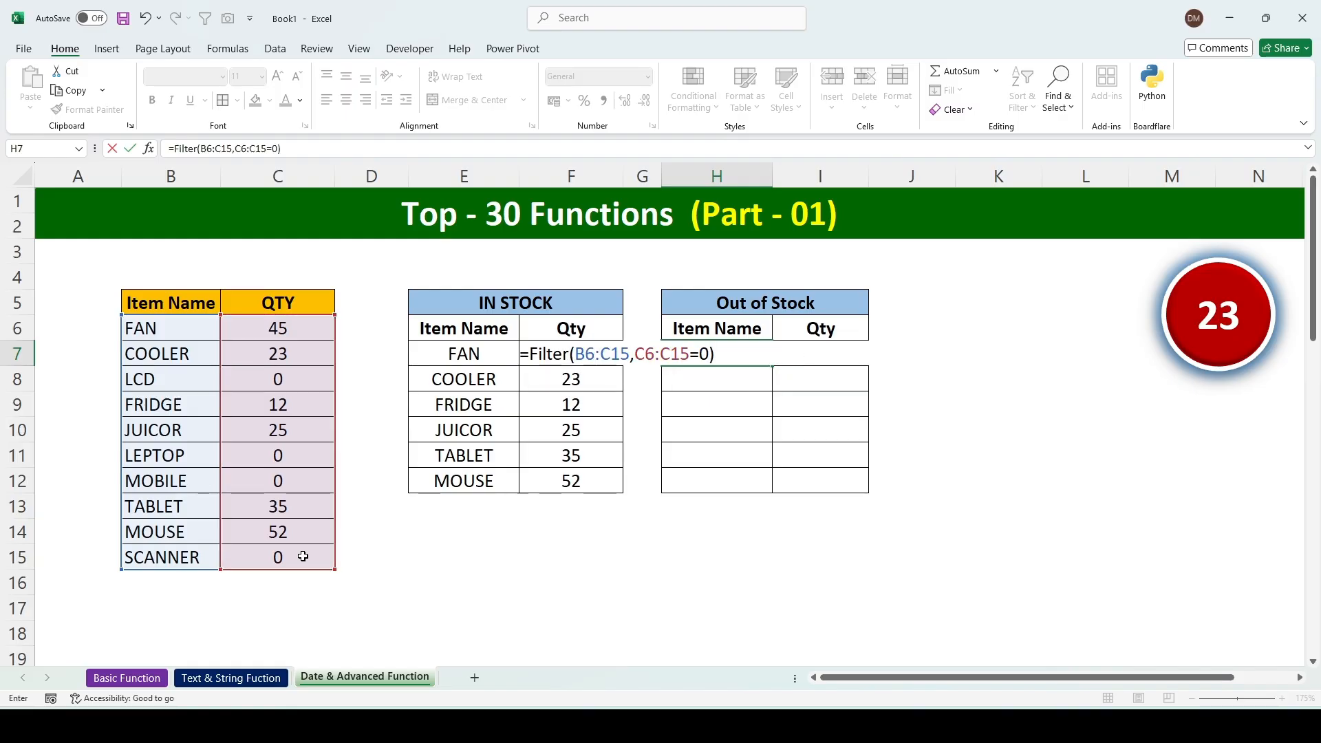
key("Return")
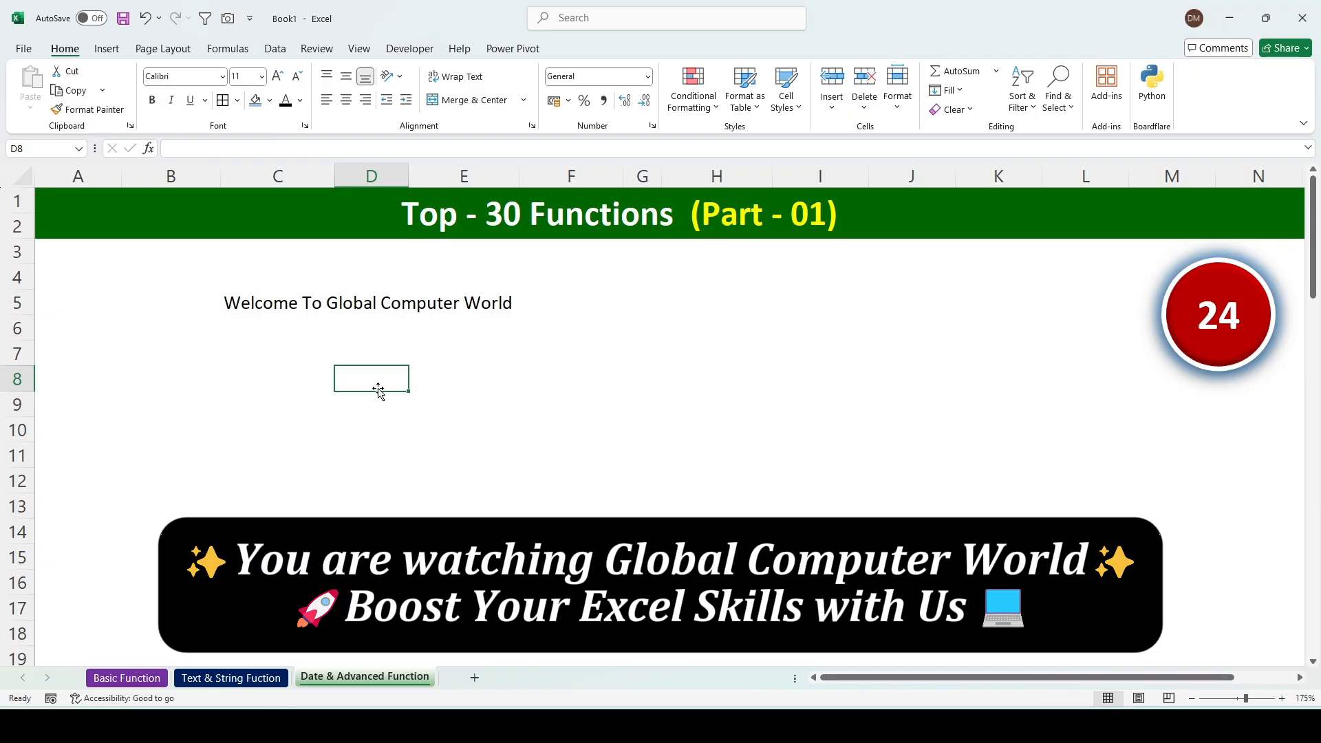
- Find the position of the word Computer in the welcome text by entering =SEARCH("Computer",C5) in D8
type("=S")
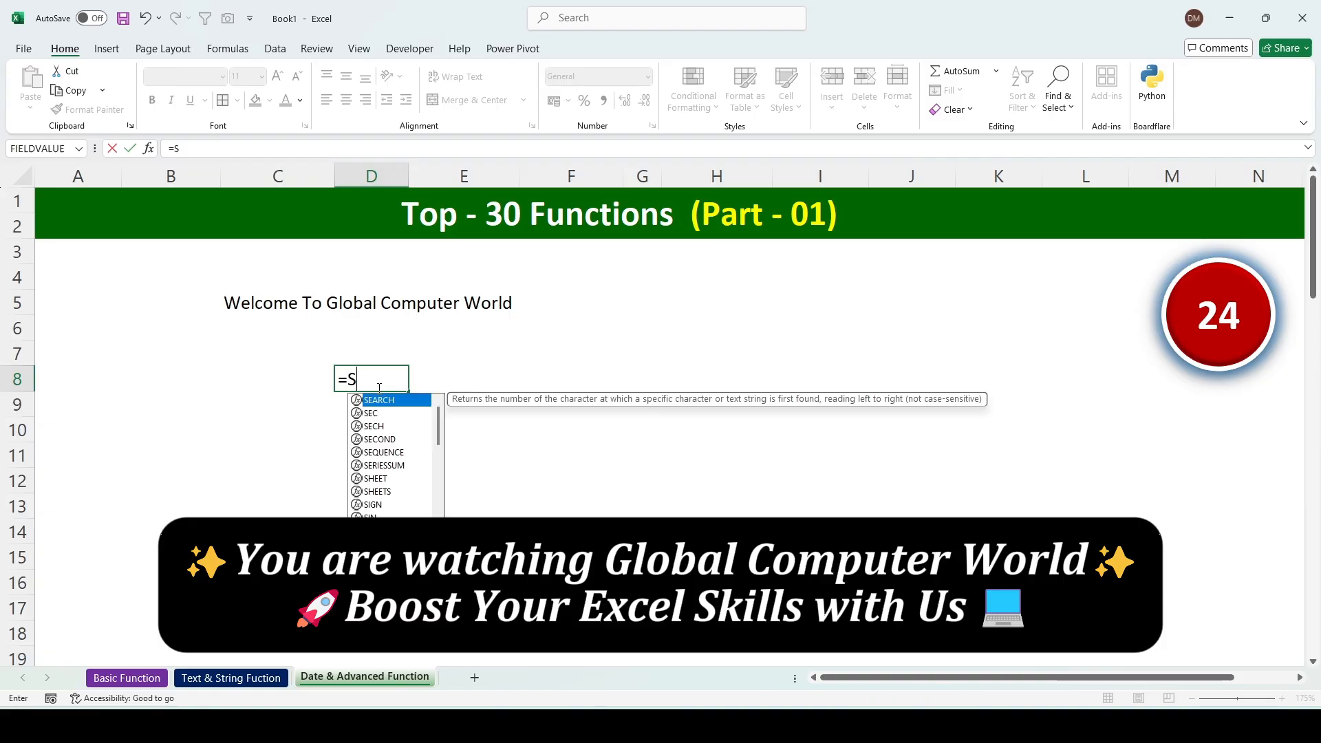
type("earch(")
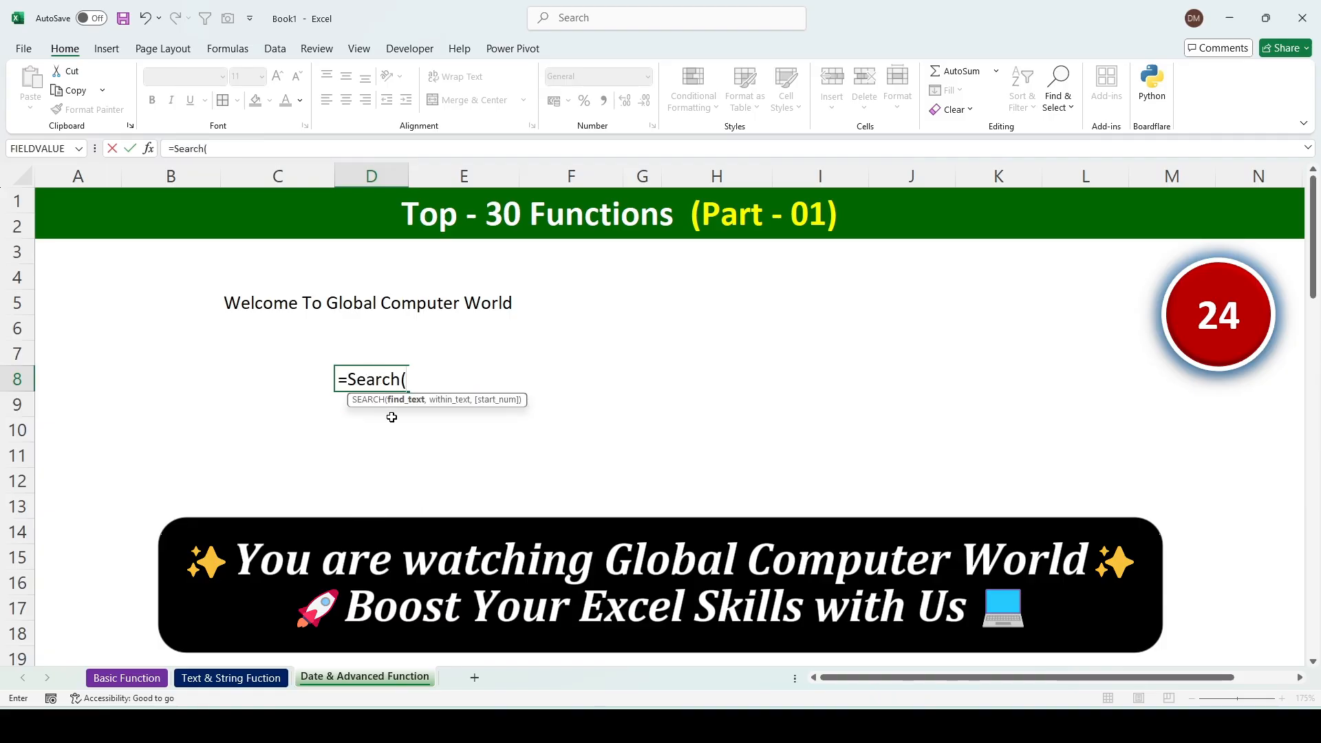
type("\"Comput")
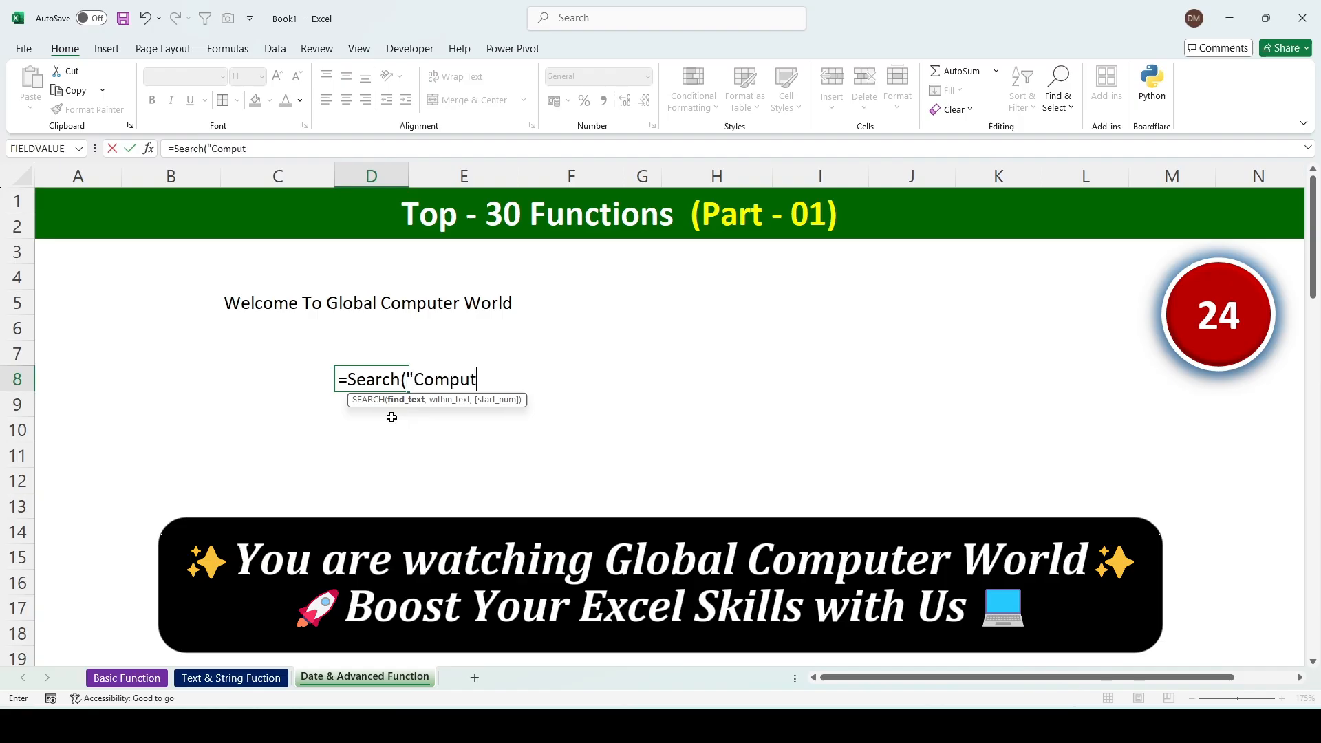
type("er\",")
left_click(260, 300)
type(")")
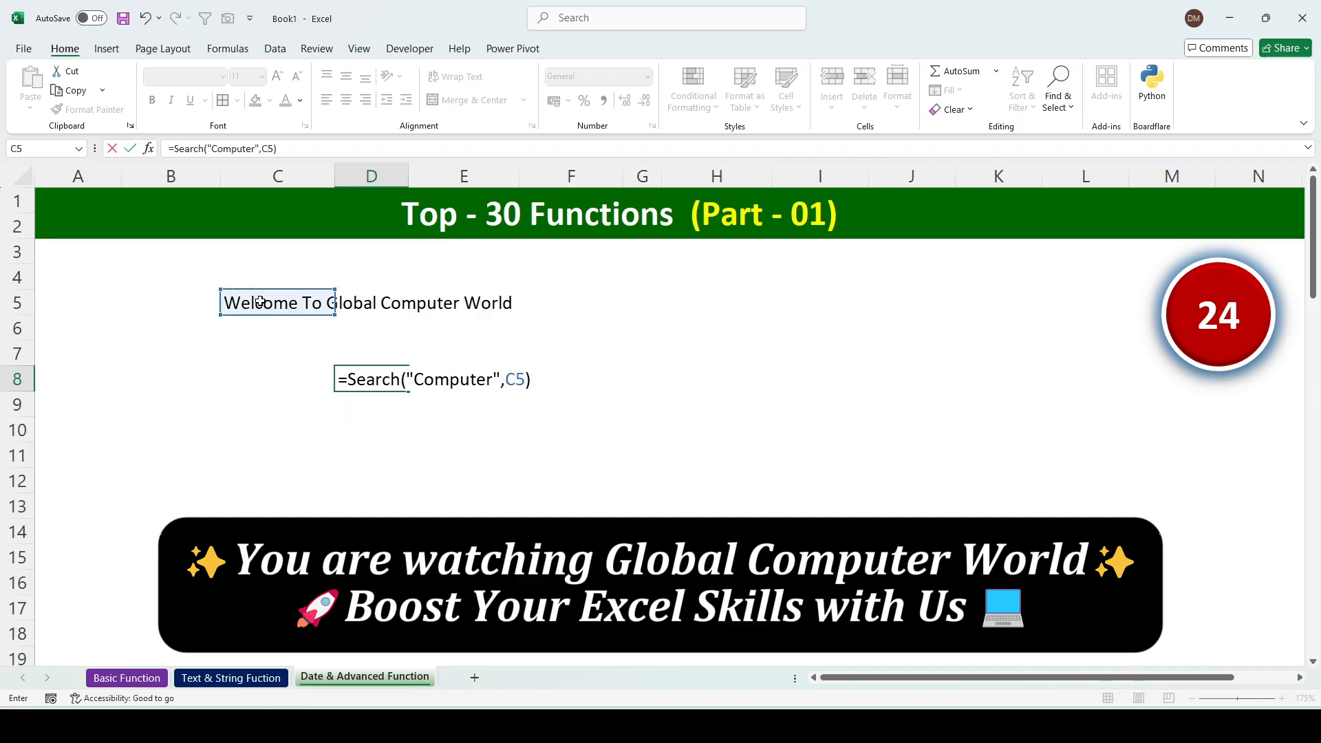
key("Return")
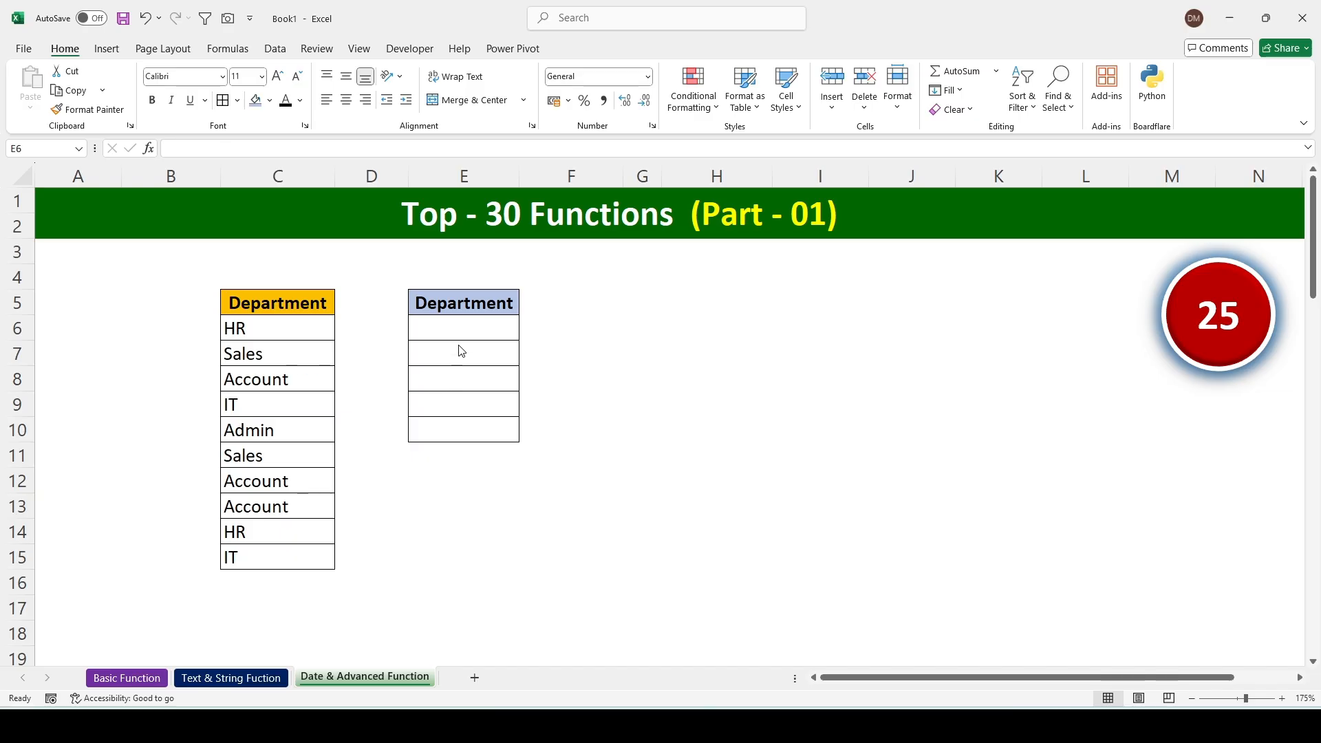
- Extract the distinct departments from the list by entering =UNIQUE(C6:C15) in E6
left_click(473, 334)
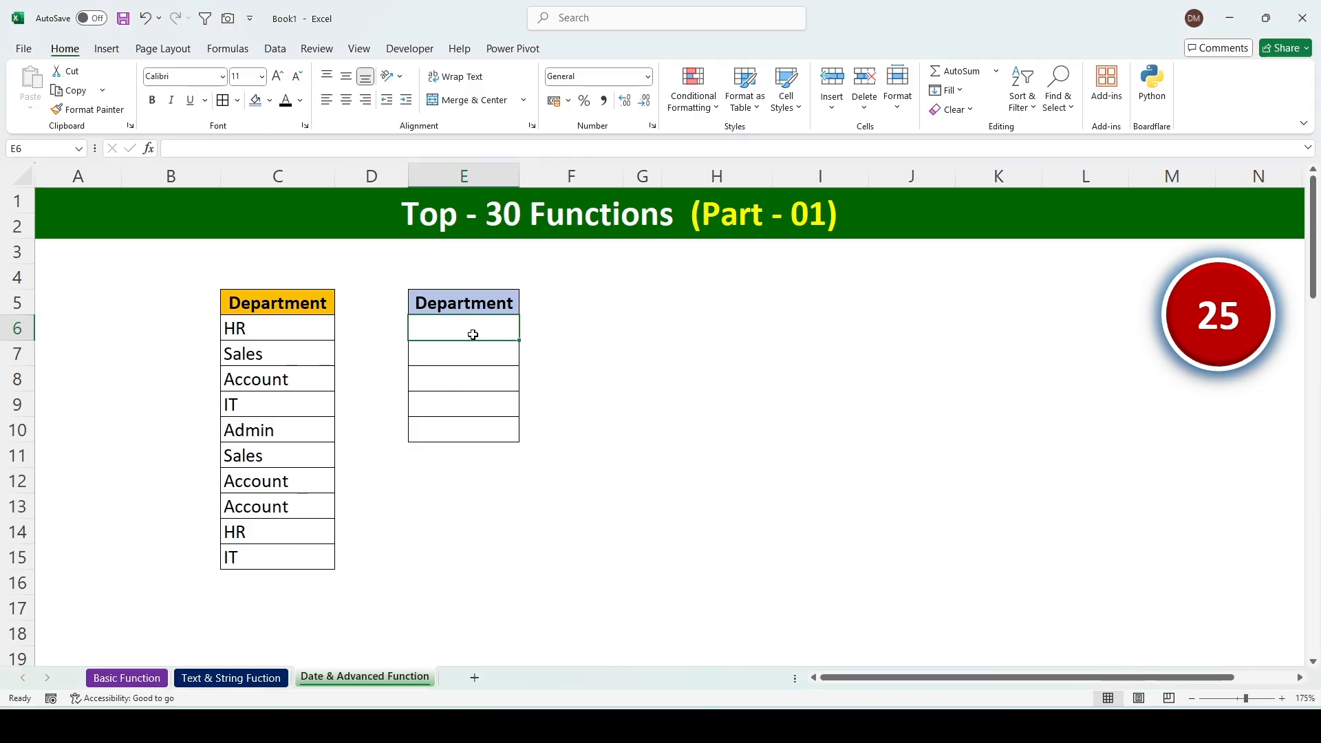
type("=U")
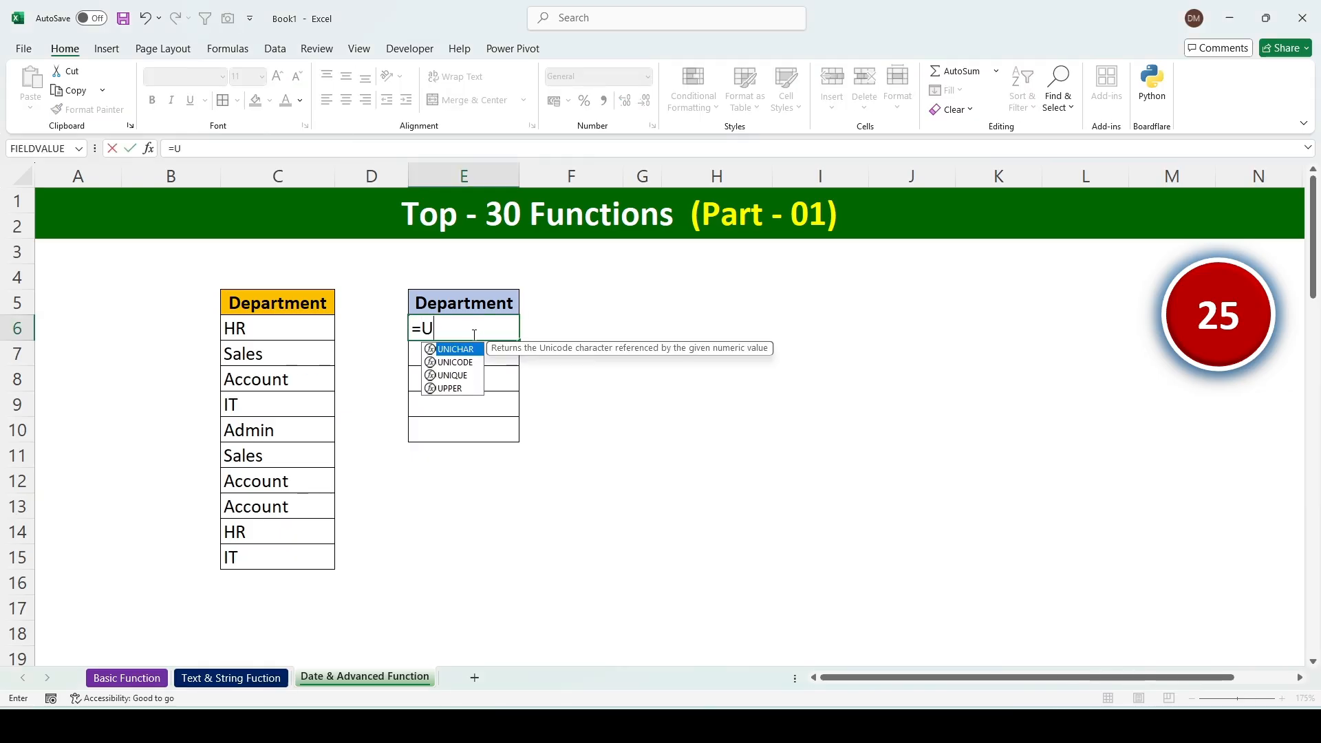
type("nique(")
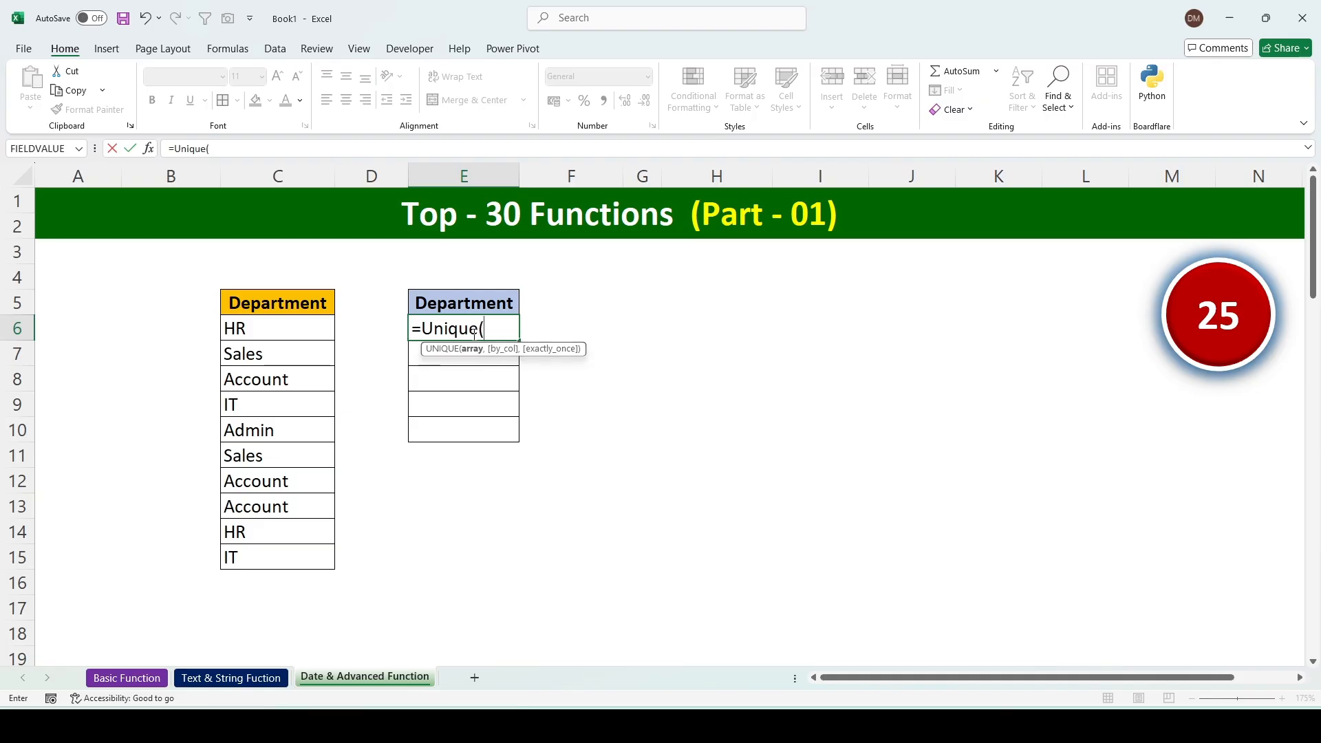
left_click_drag(283, 334, 290, 557)
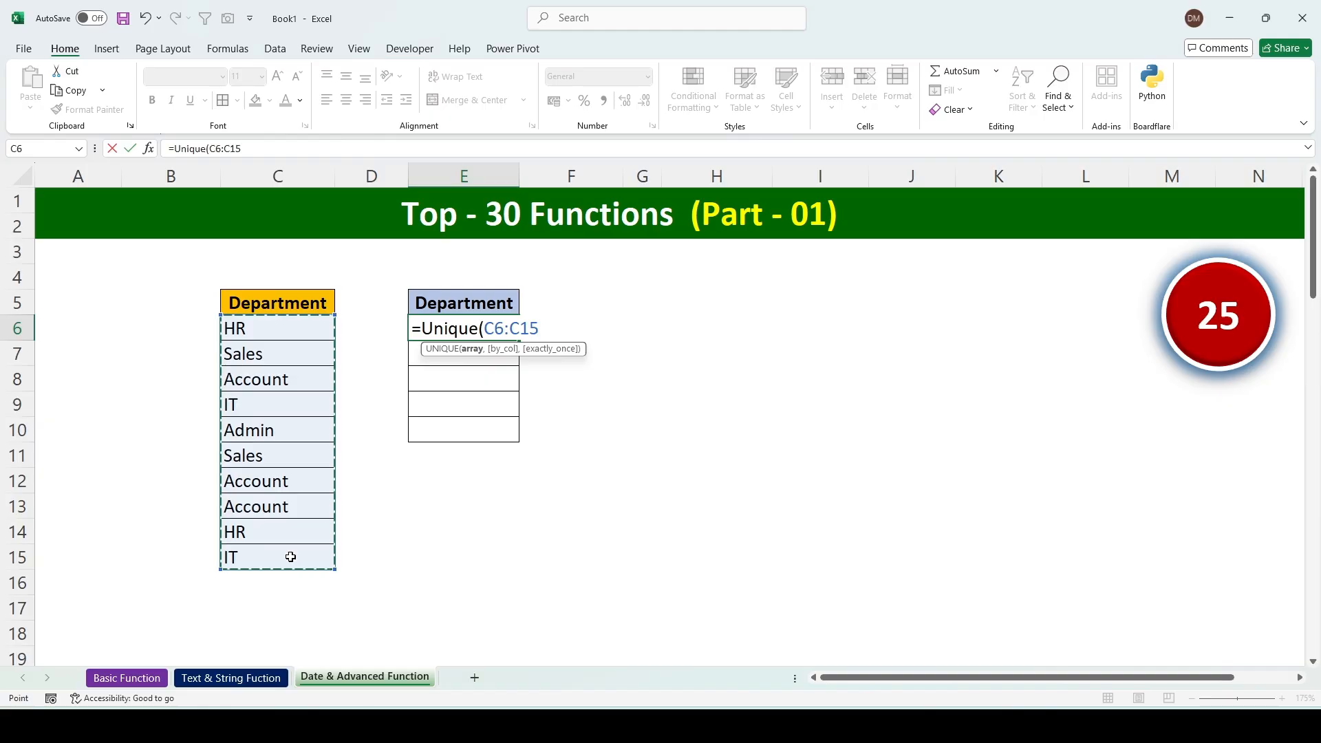
type(")")
key("Return")
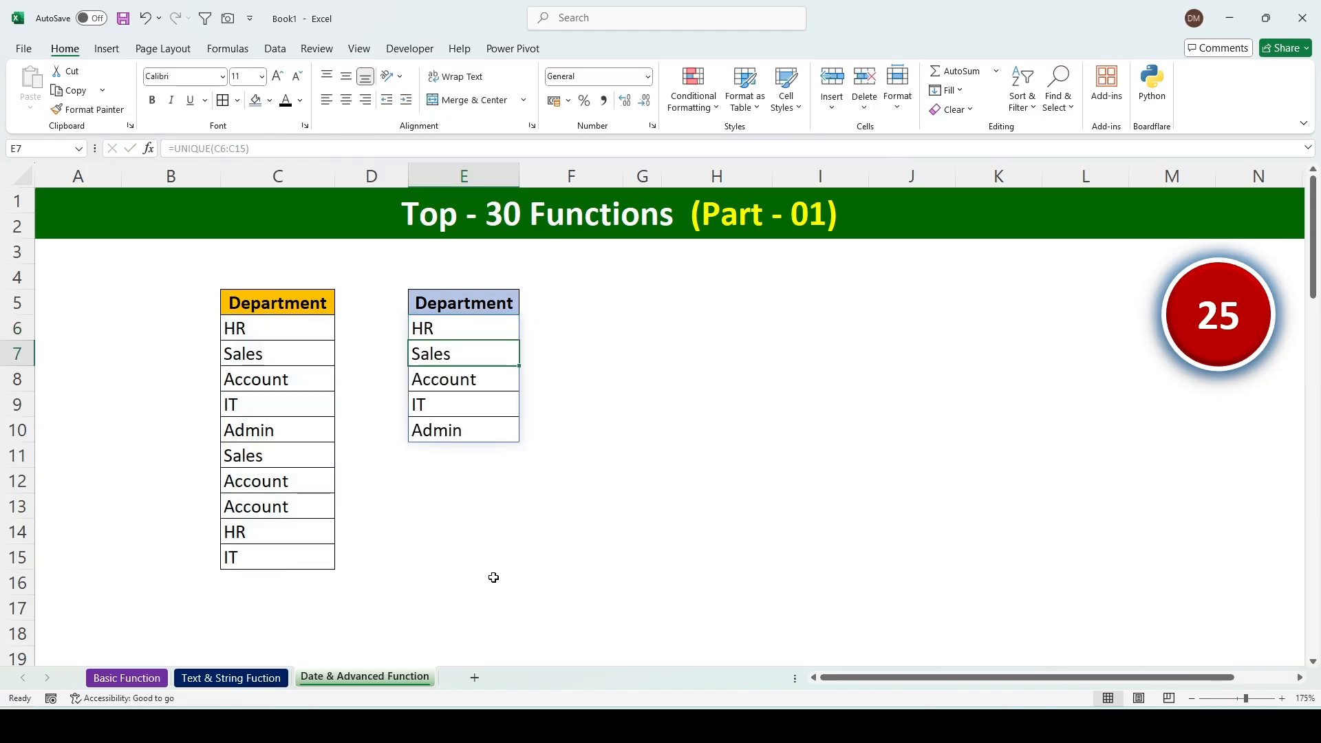
left_click(577, 507)
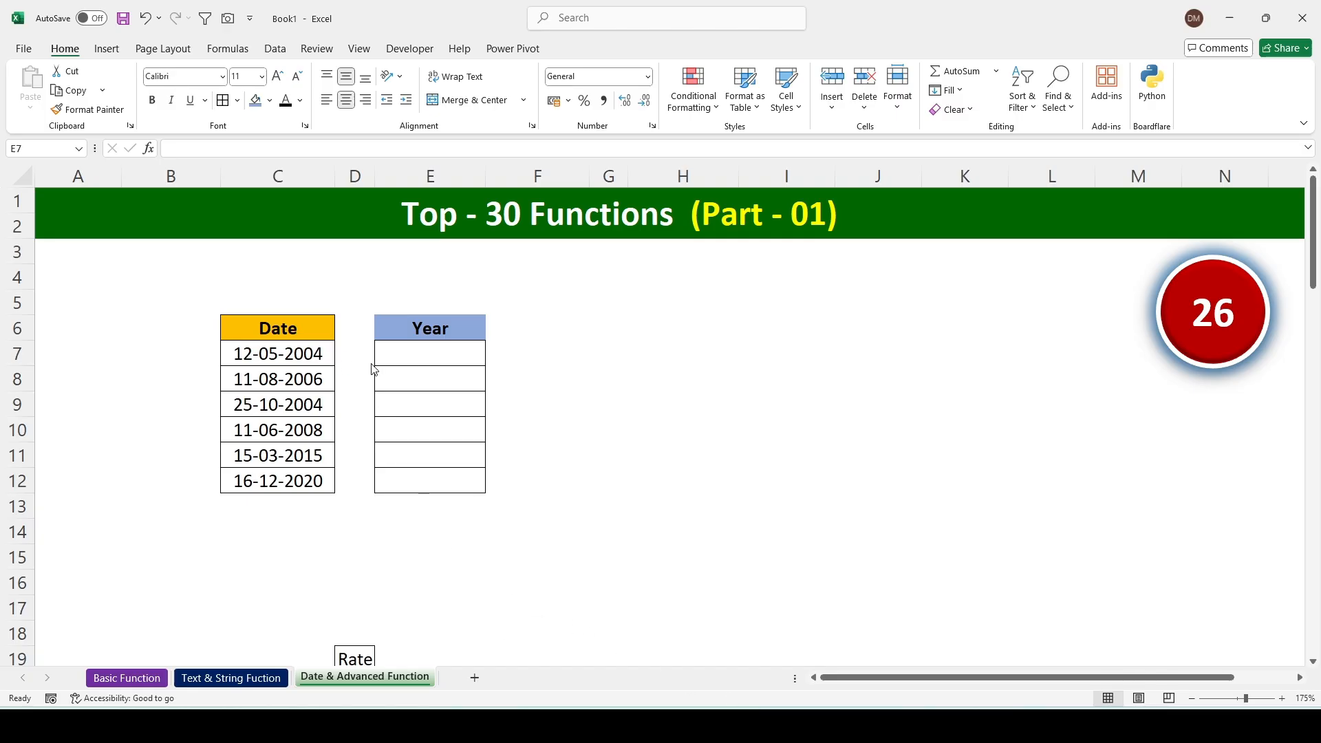
- Extract the year from each date with =YEAR(C7) in E7 and fill the formula down the Year column
left_click(419, 355)
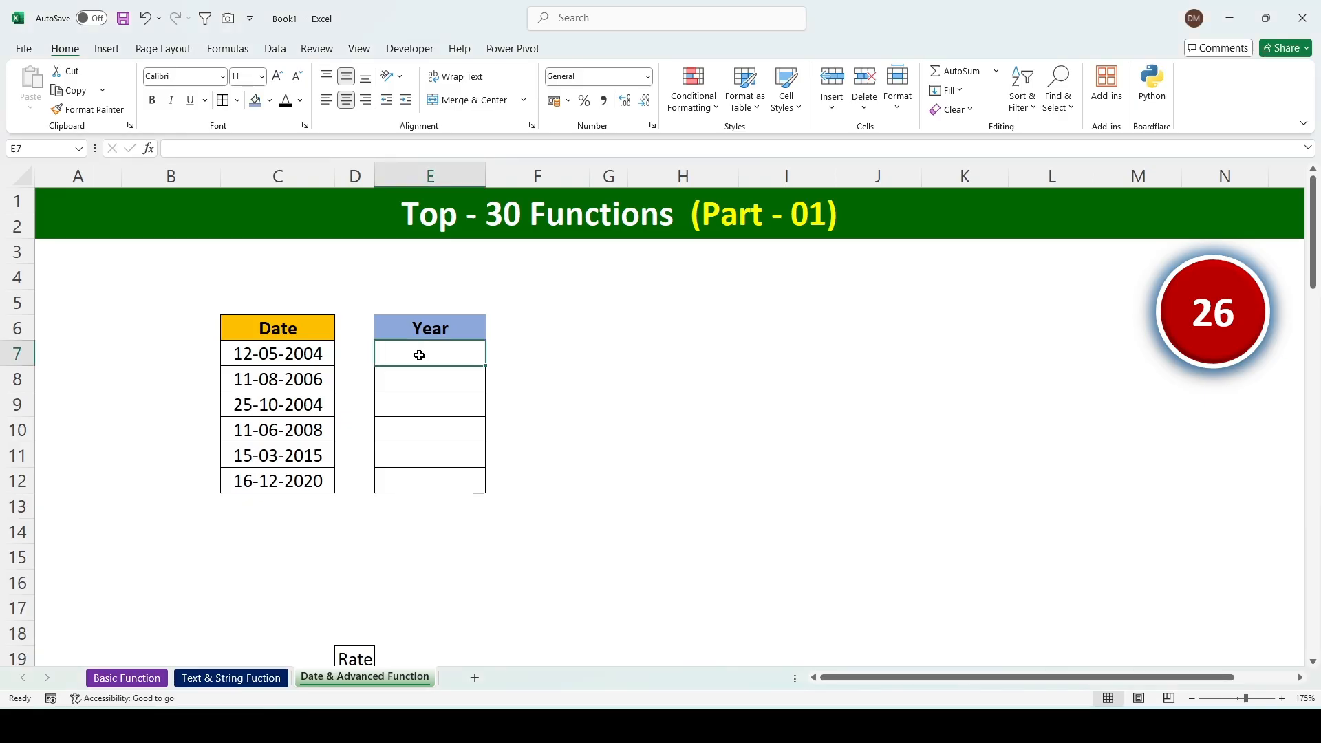
type("=")
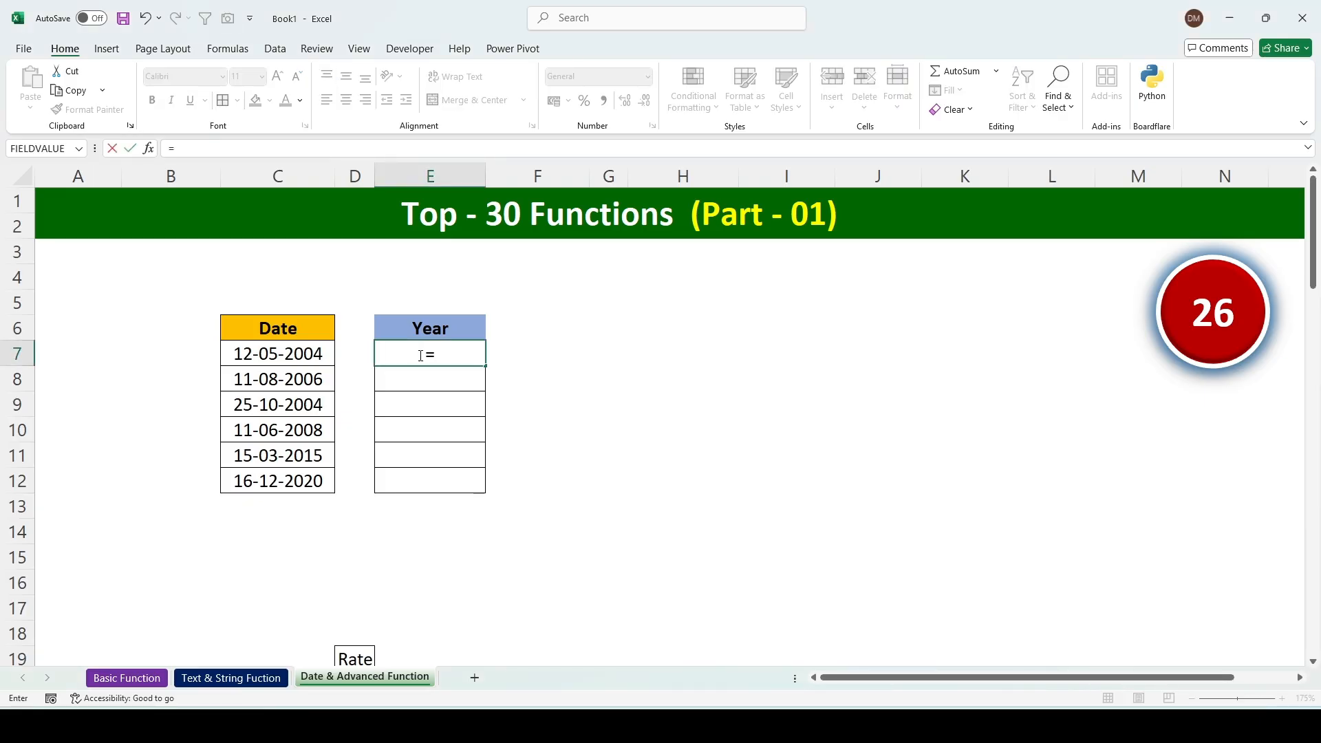
type("Year(")
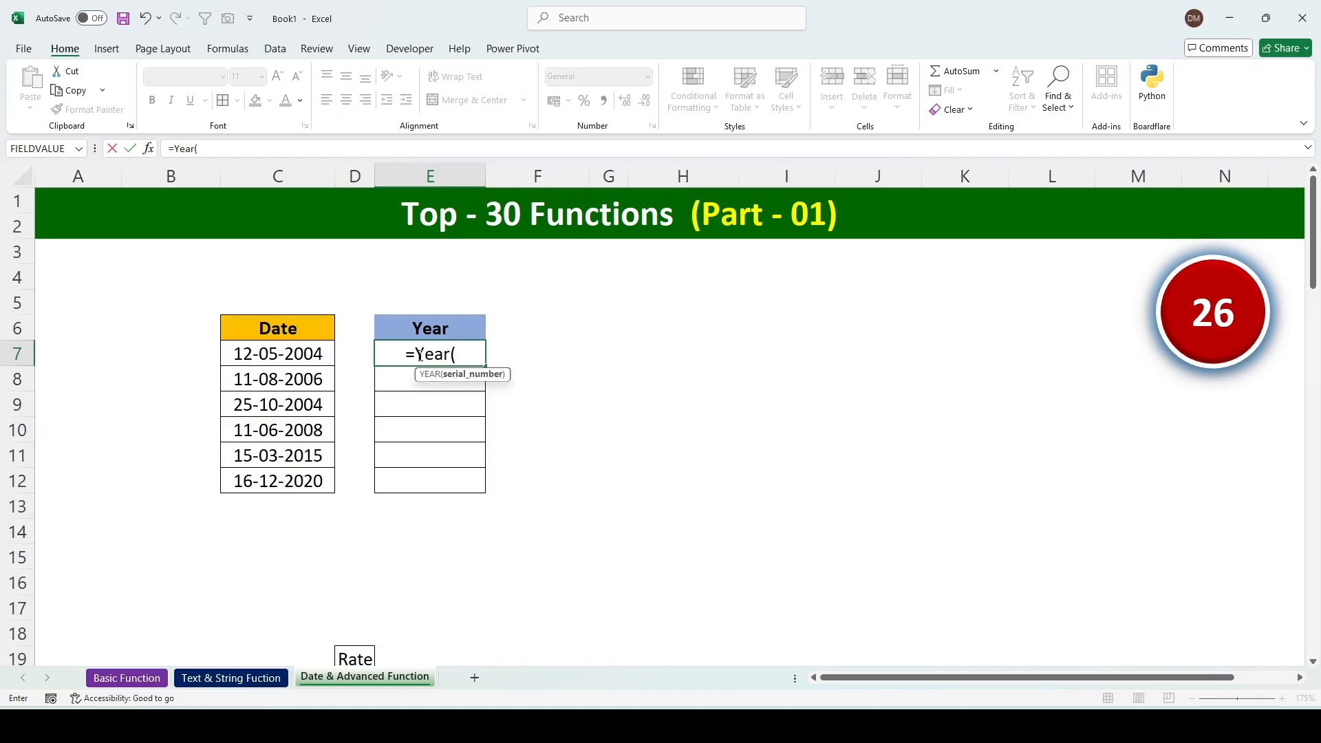
left_click(321, 353)
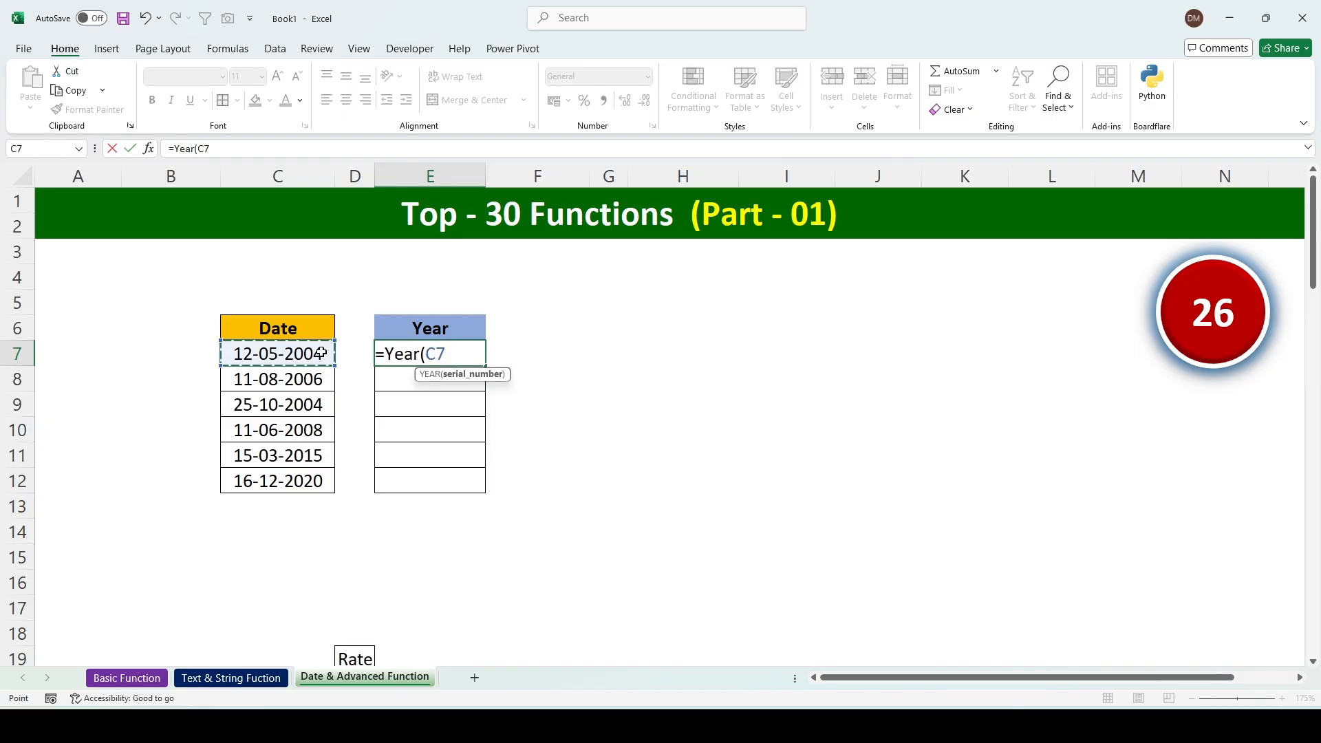
type(")")
key("ctrl+Return")
double_click(485, 365)
left_click(512, 515)
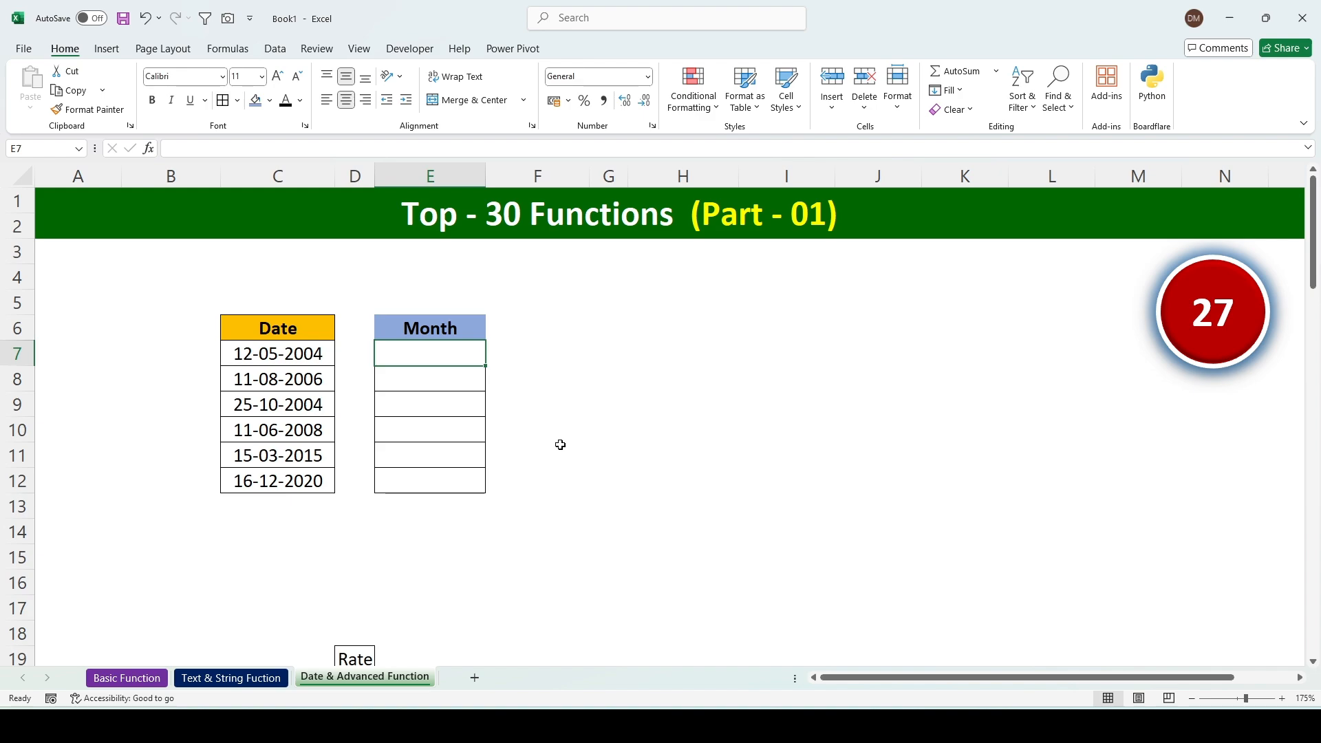
- Extract the month from each date with =MONTH(C7) in E7 and fill the formula down the Month column to row 12
type("=M")
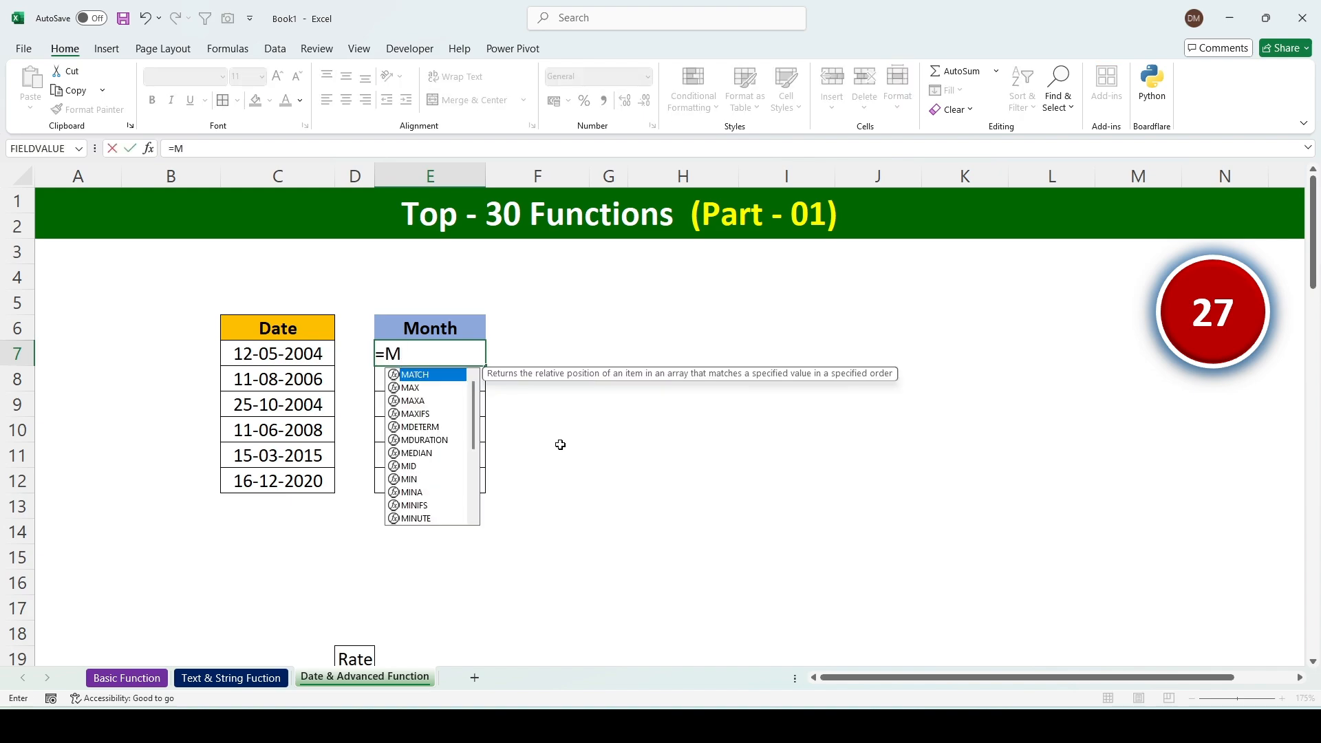
type("onth9")
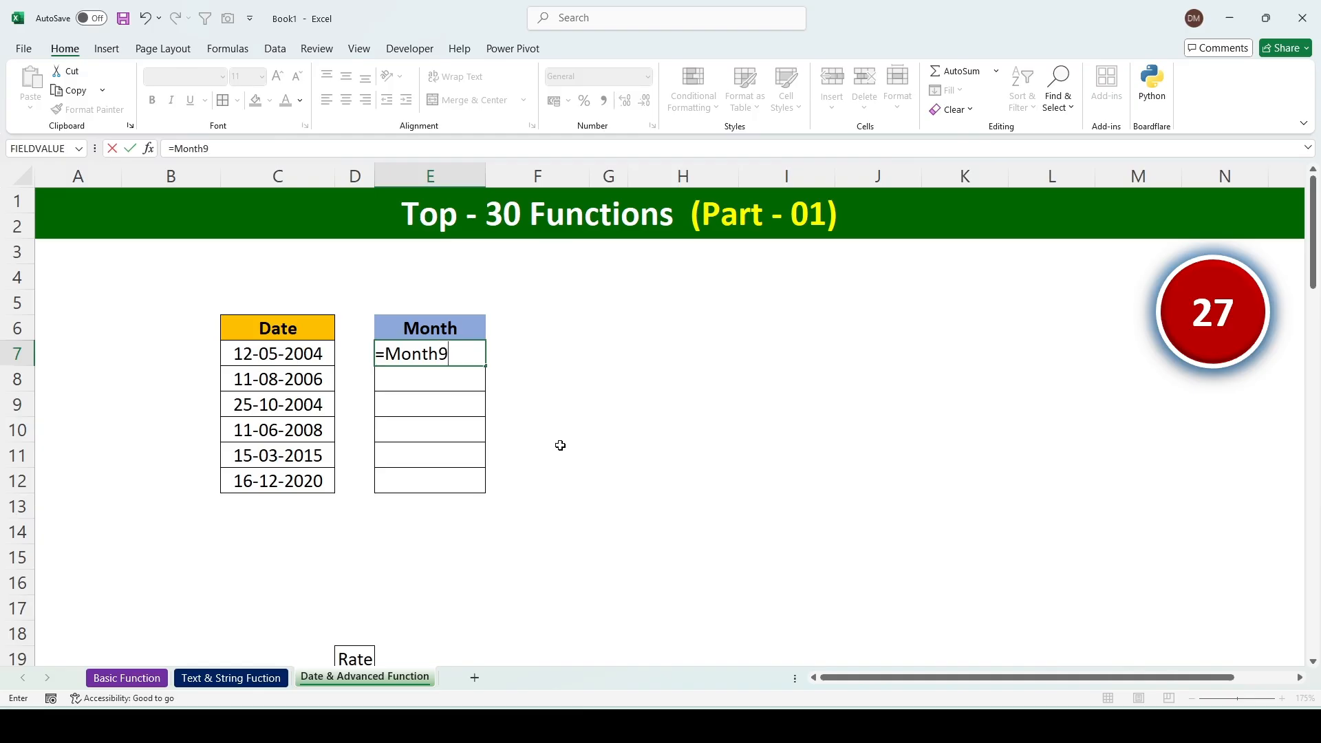
key("BackSpace")
type("(")
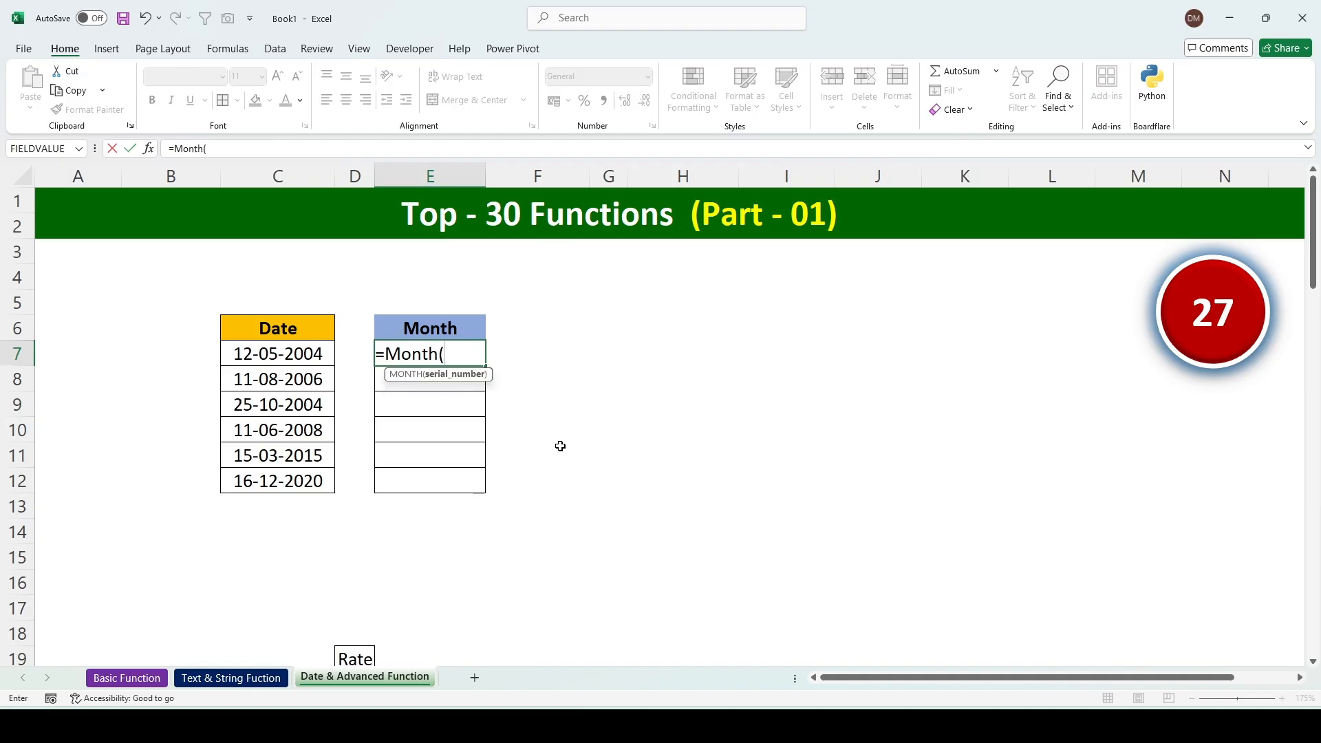
left_click(321, 354)
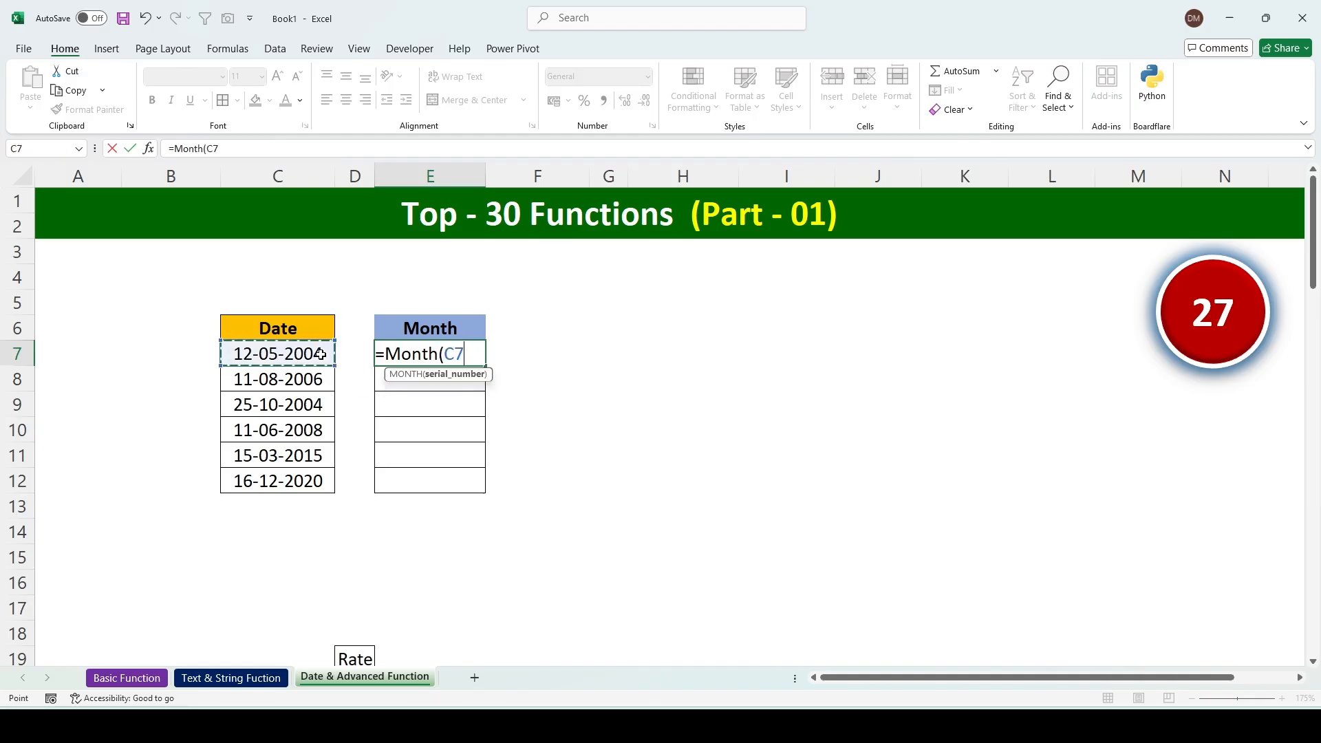
type(")")
key("Return")
left_click(468, 359)
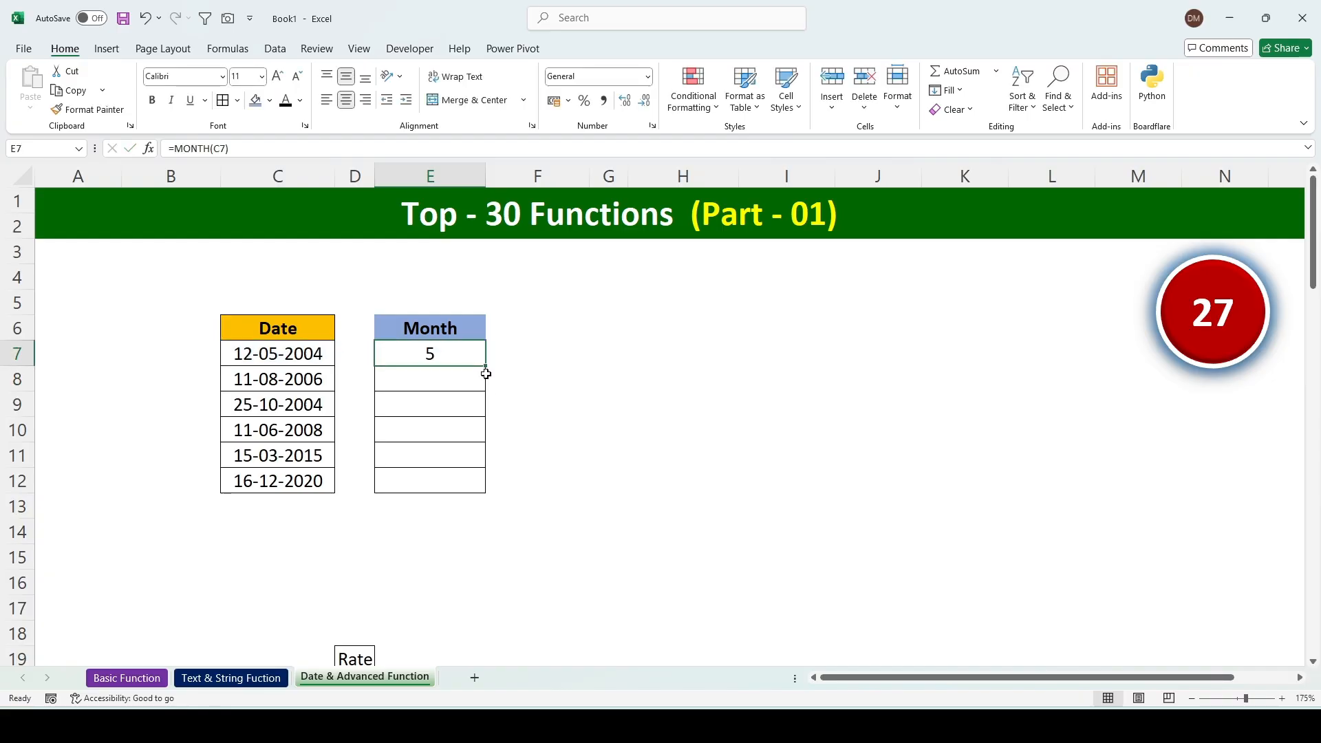
left_click_drag(485, 366, 489, 491)
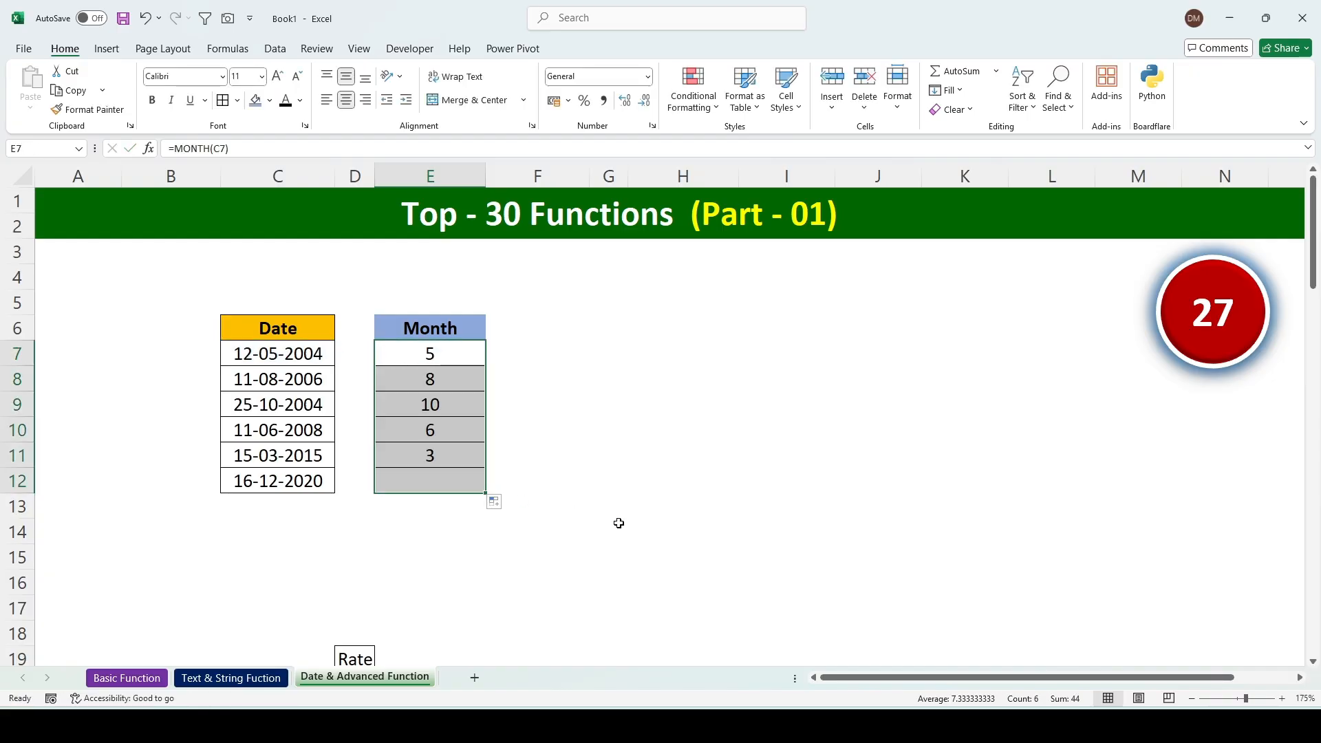
left_click(619, 523)
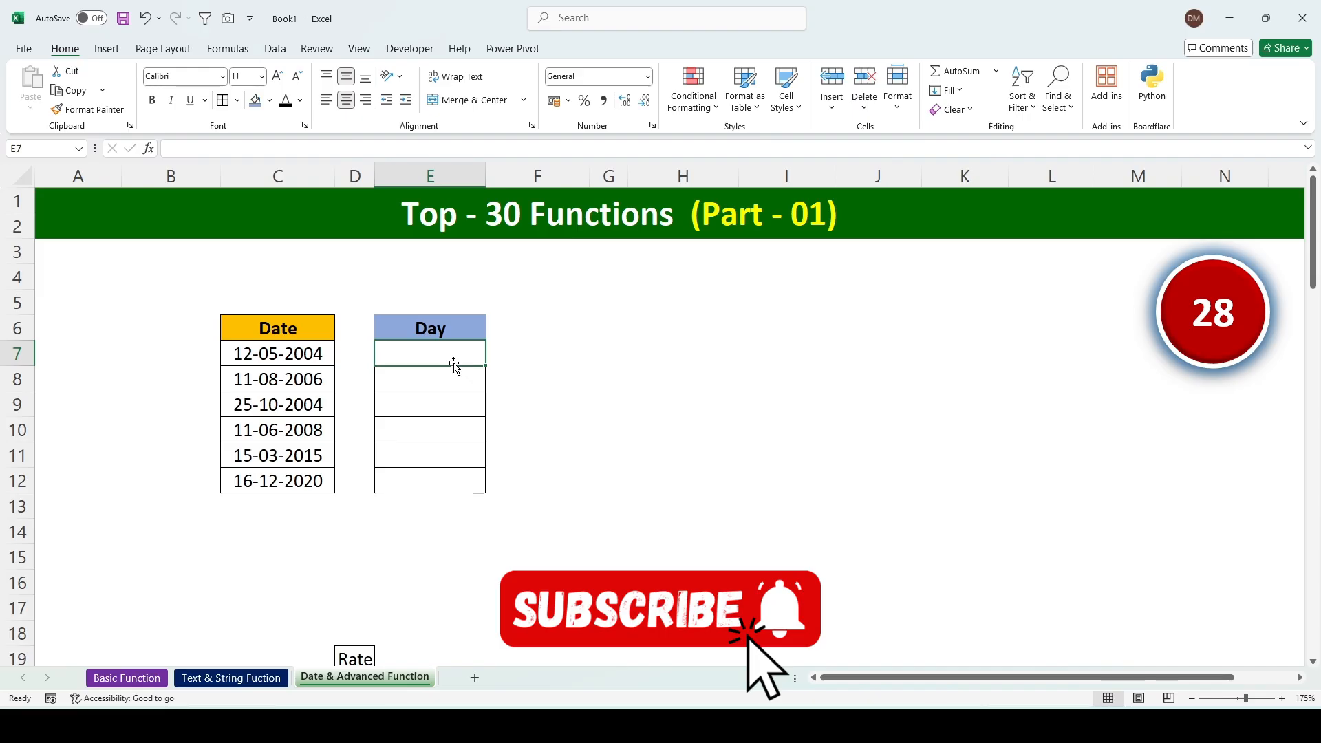
- Extract the day from each date with =DAY(C7) in E7 and fill the formula down the Day column
type("=Day")
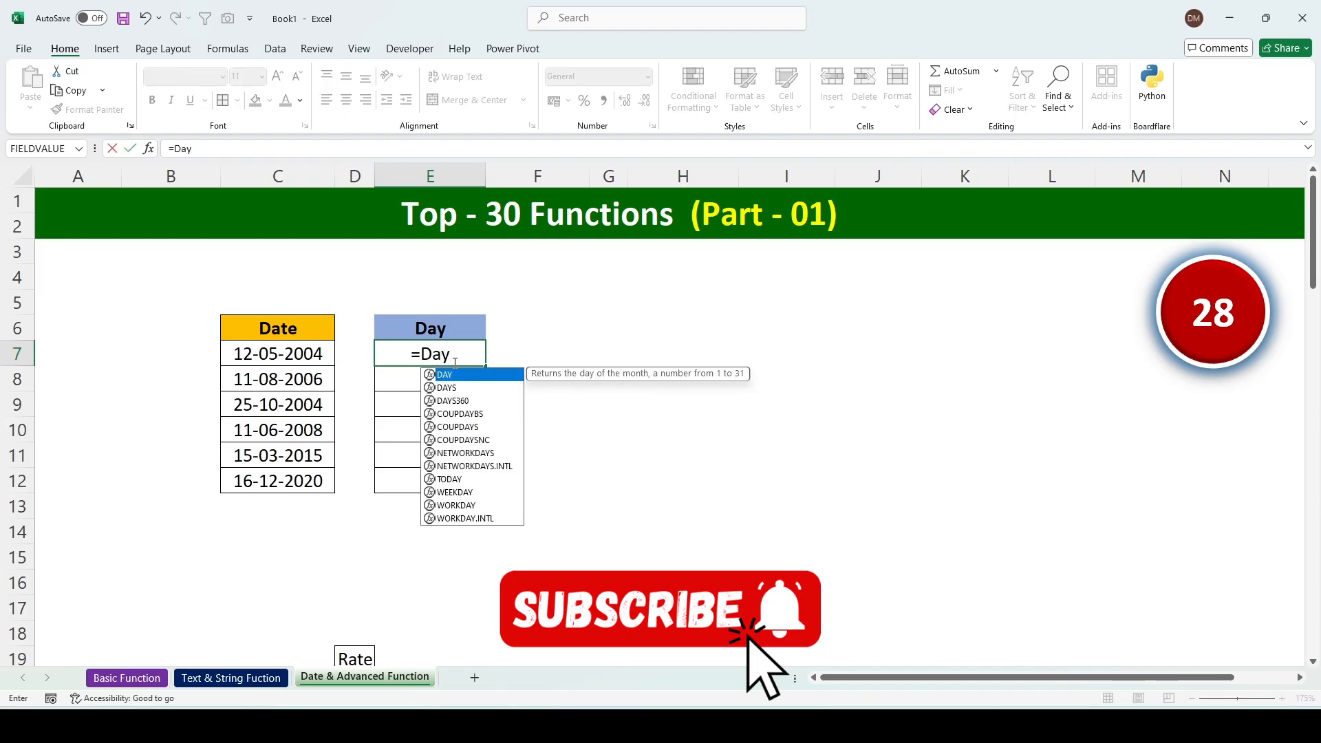
type("(")
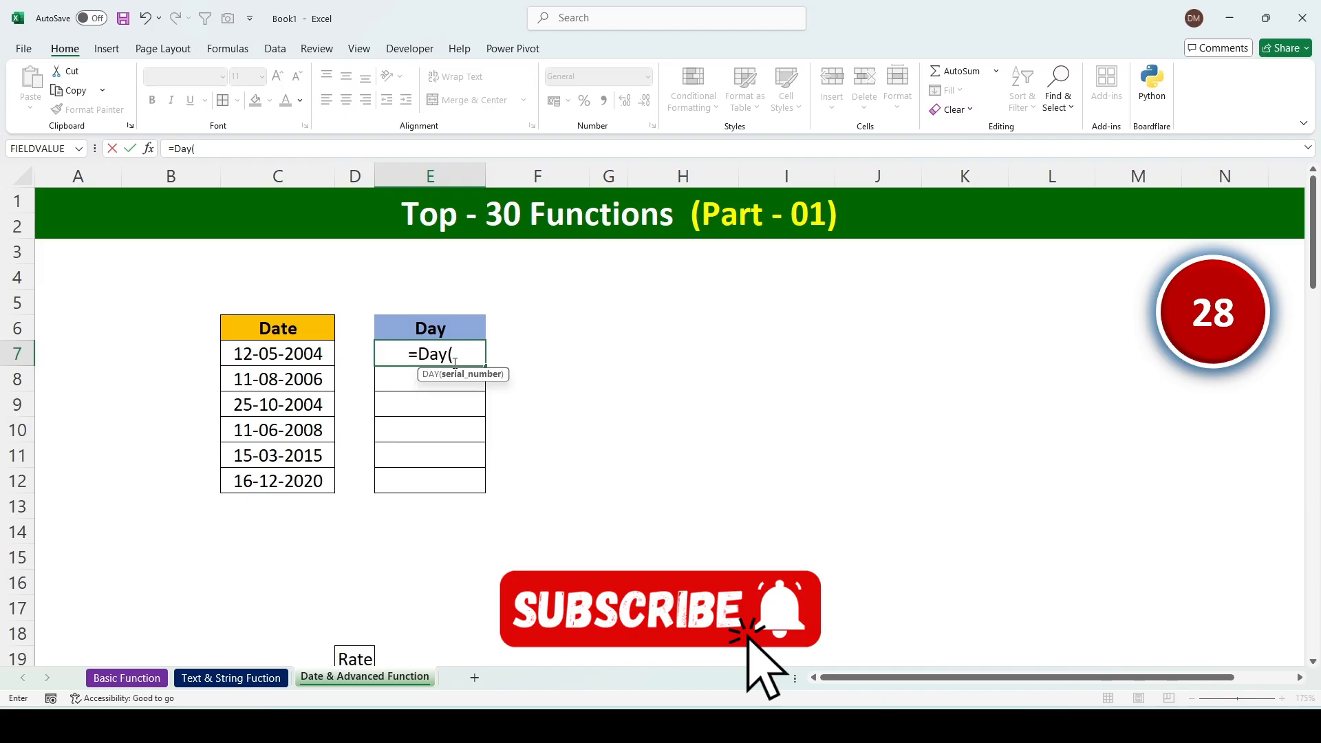
key("Left")
key("Left")
type(")")
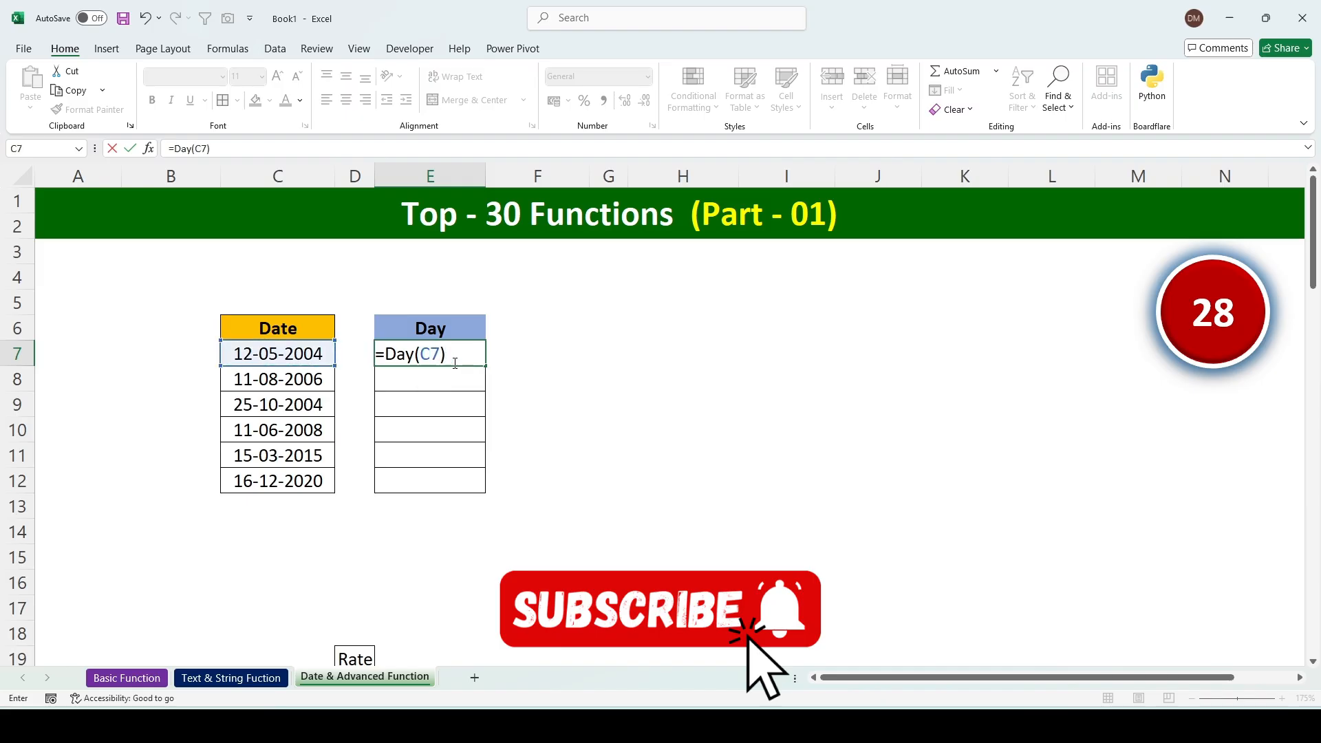
key("Return")
left_click(455, 360)
left_click_drag(486, 366, 486, 484)
left_click(643, 468)
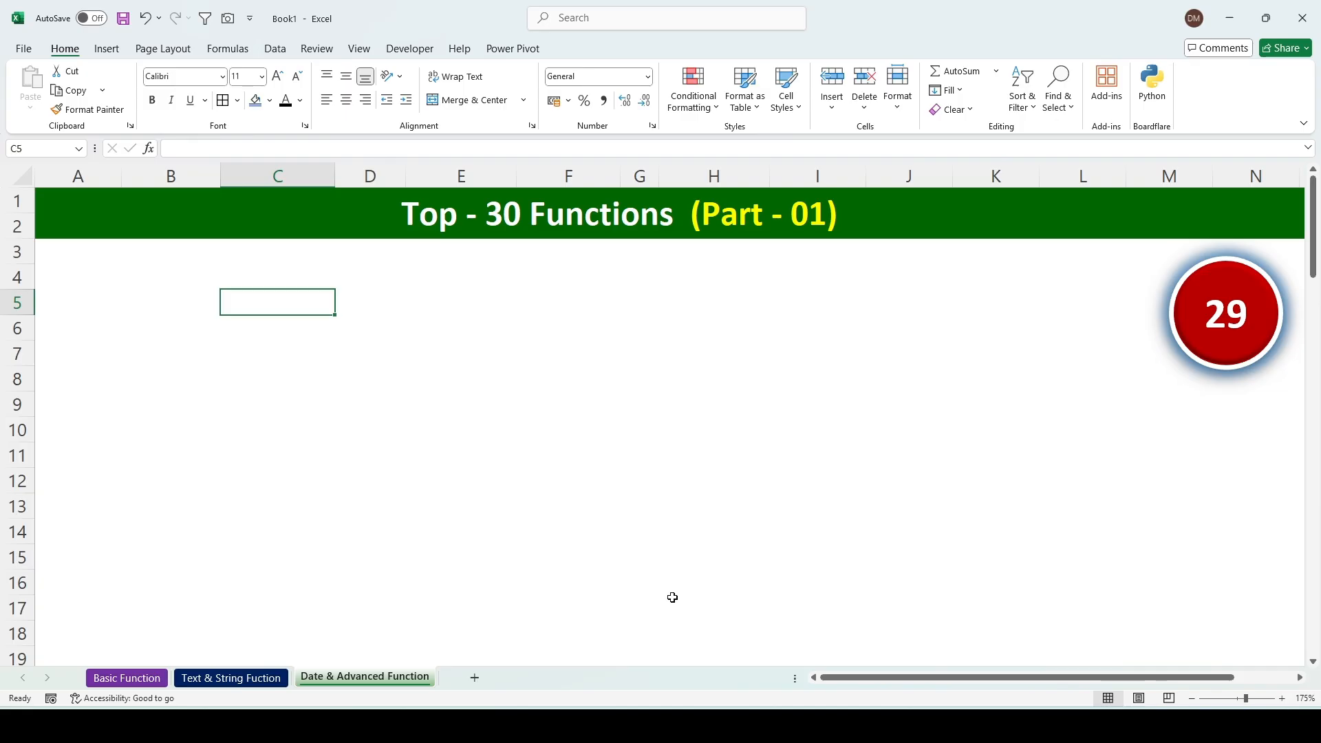
- Insert the current date by entering =TODAY() in C5
type("=")
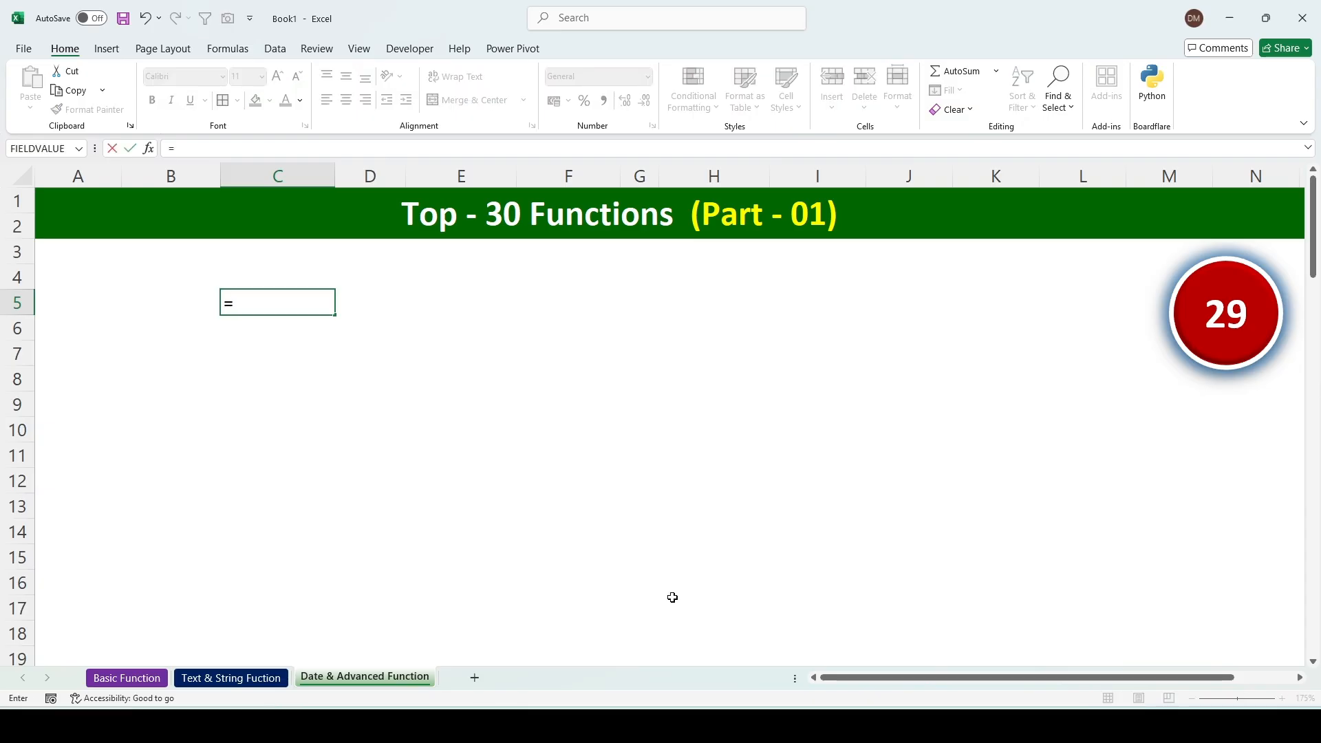
type("Today(")
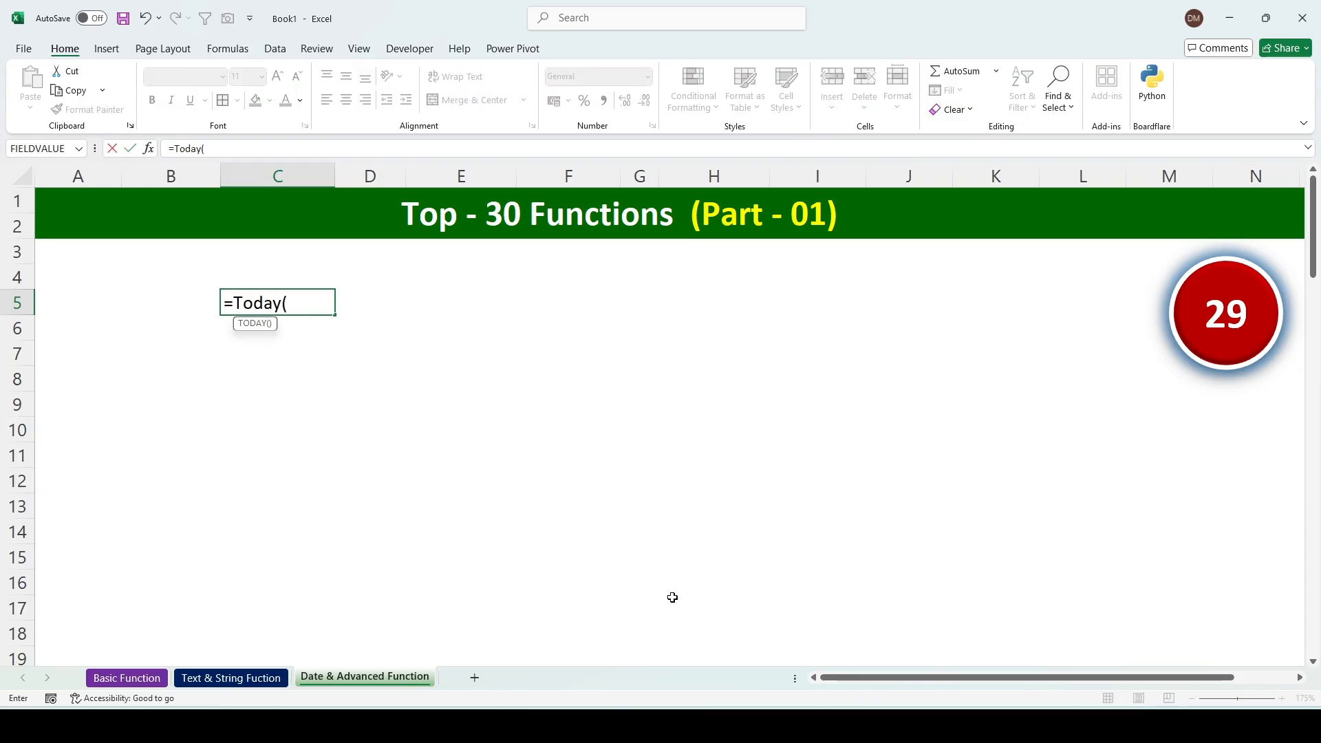
type(")")
key("Return")
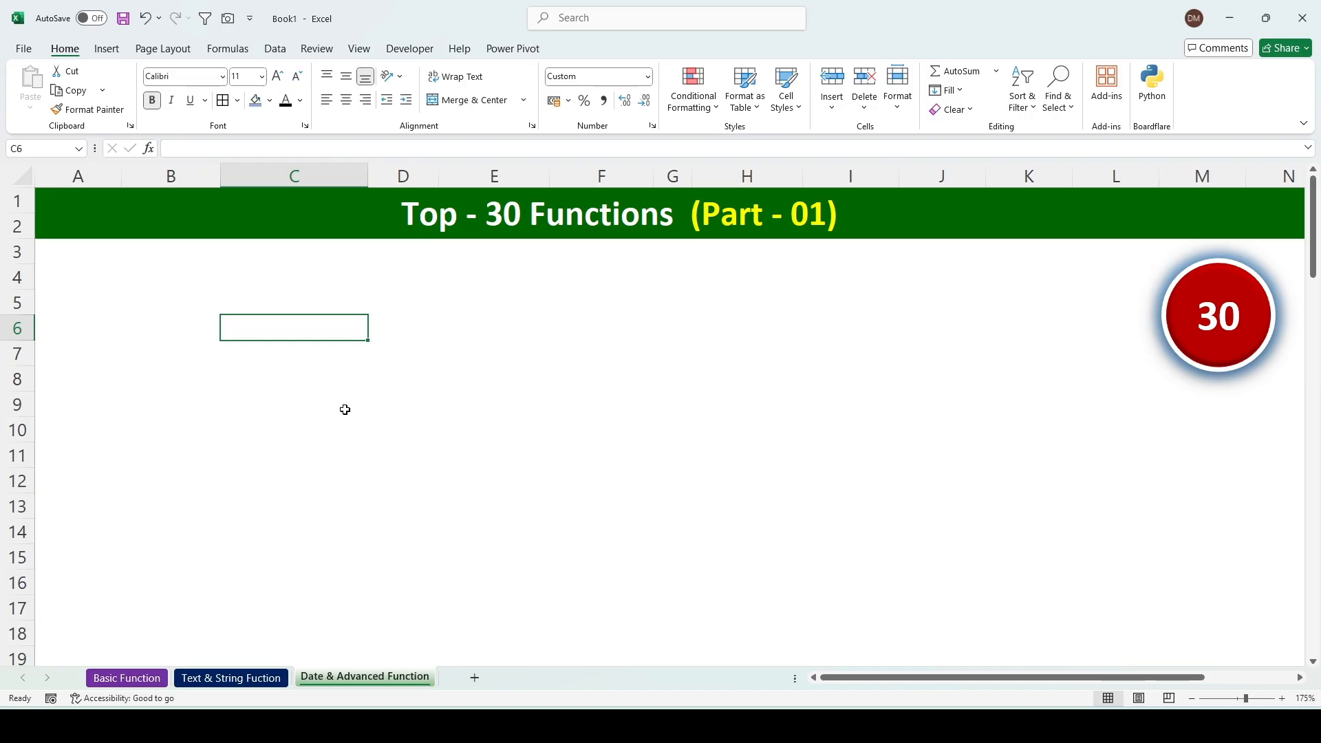
- Insert the current date and time by entering =NOW() in C6
type("=No")
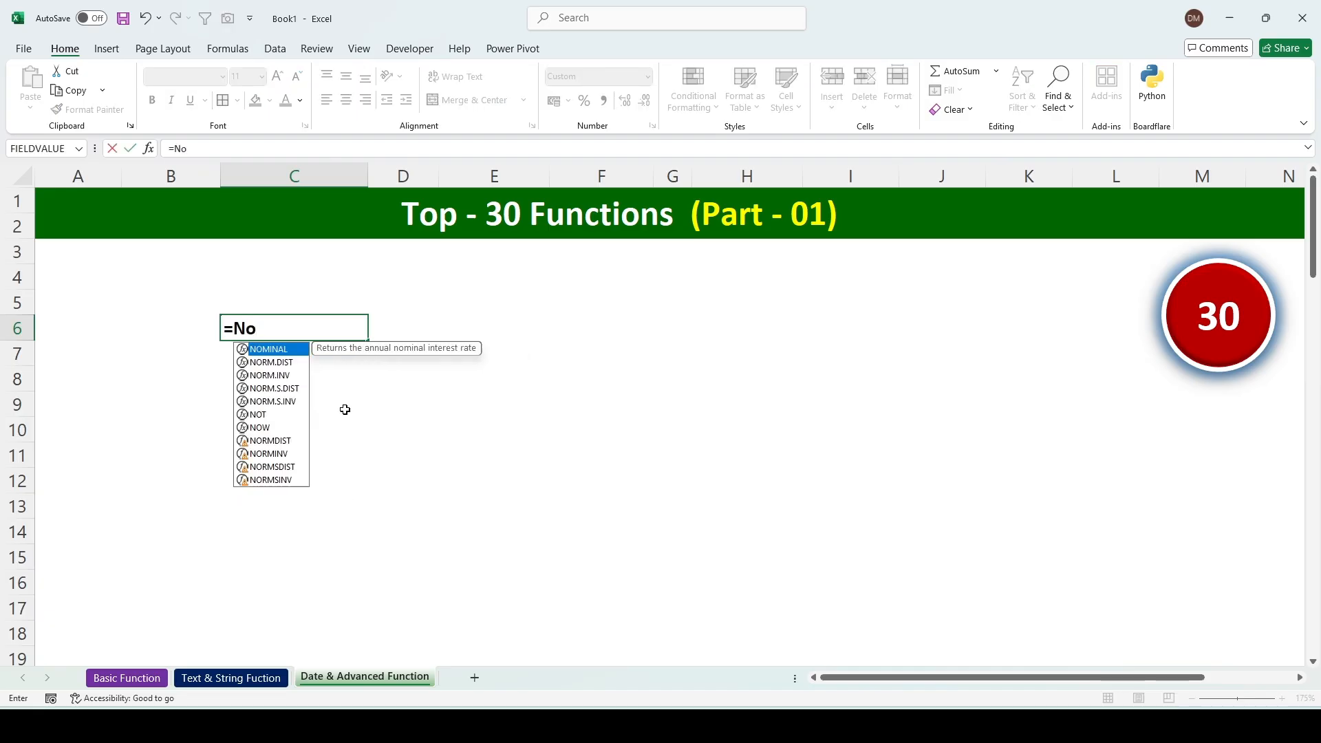
type("w()")
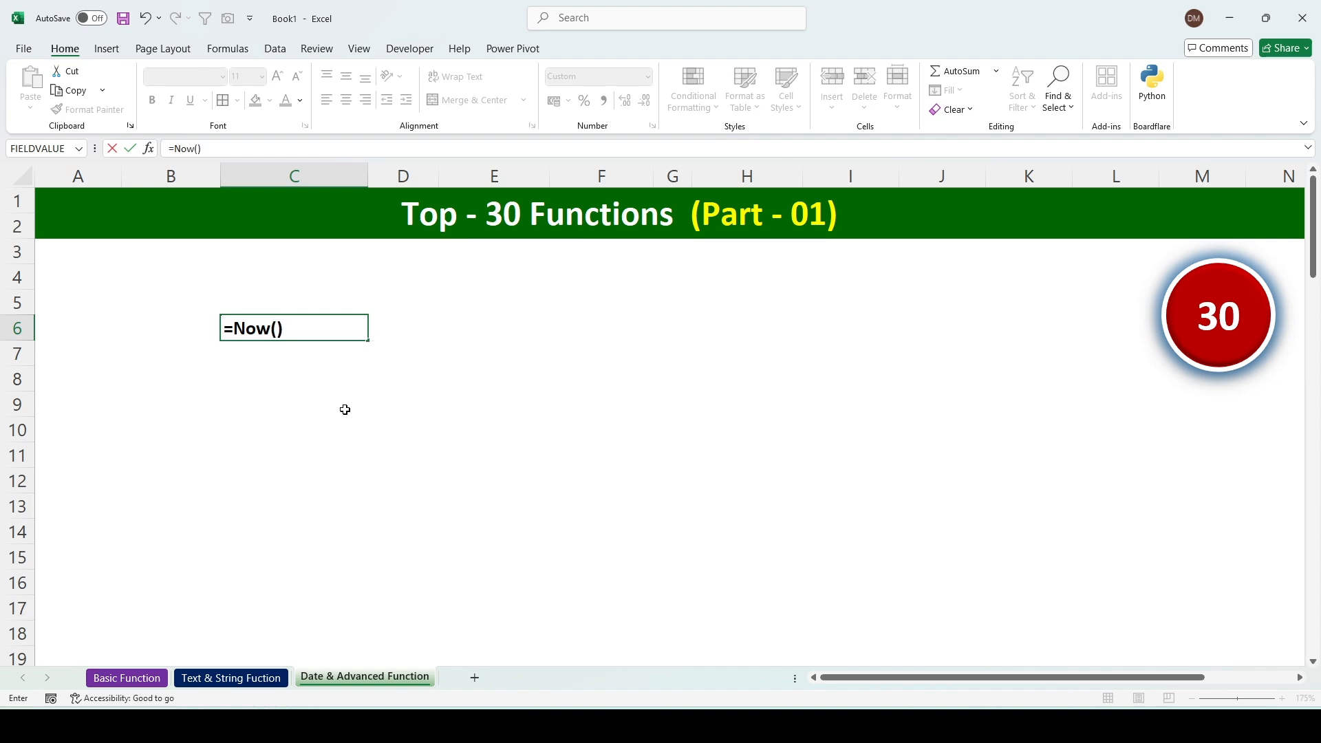
key("Return")
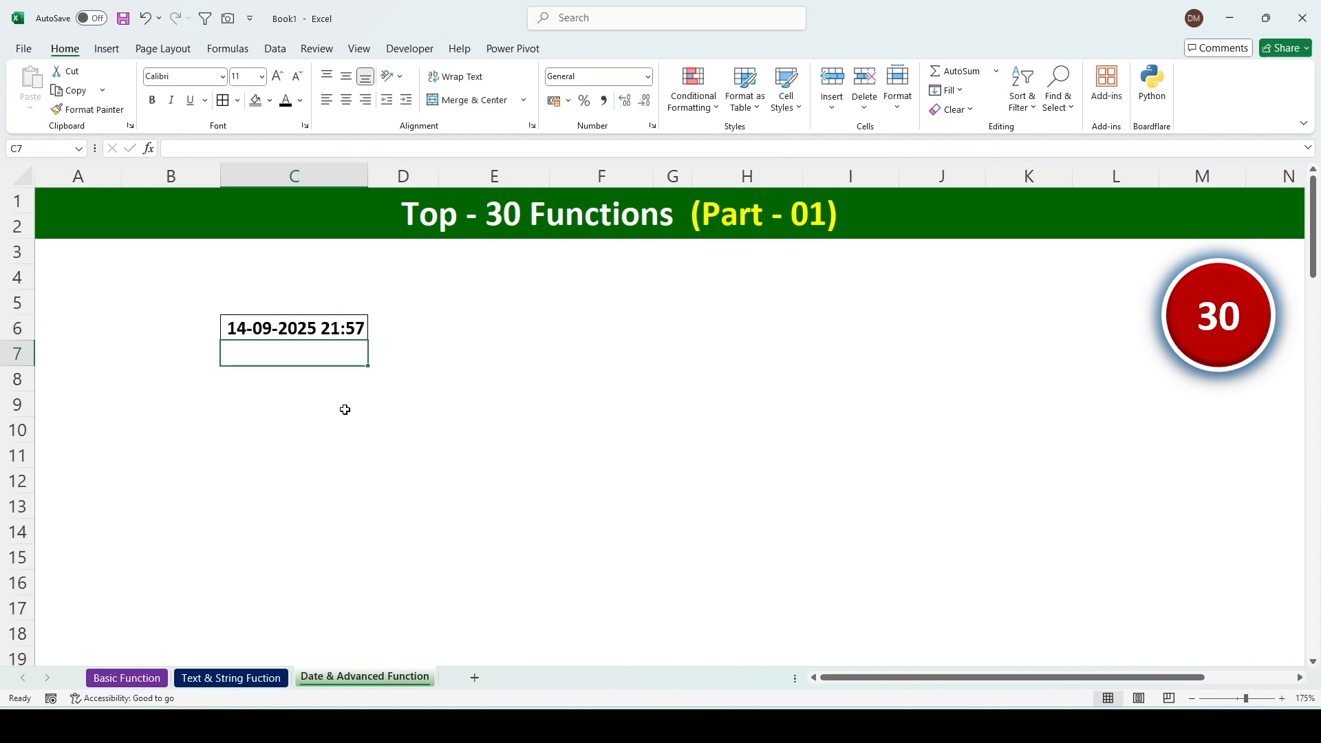